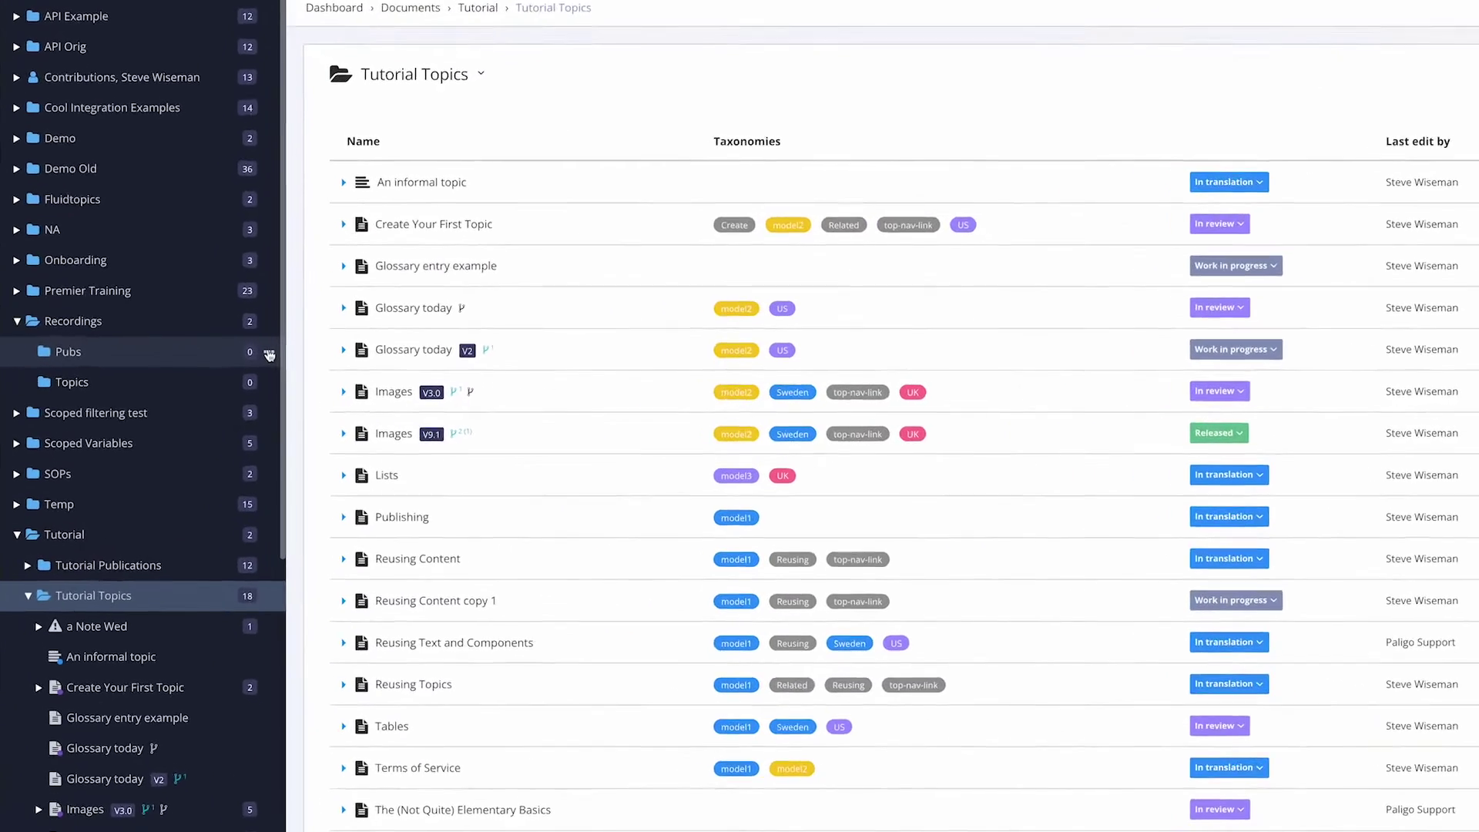
Step: Start creating new content in the Pubs folder under Recordings
left_click(201, 369)
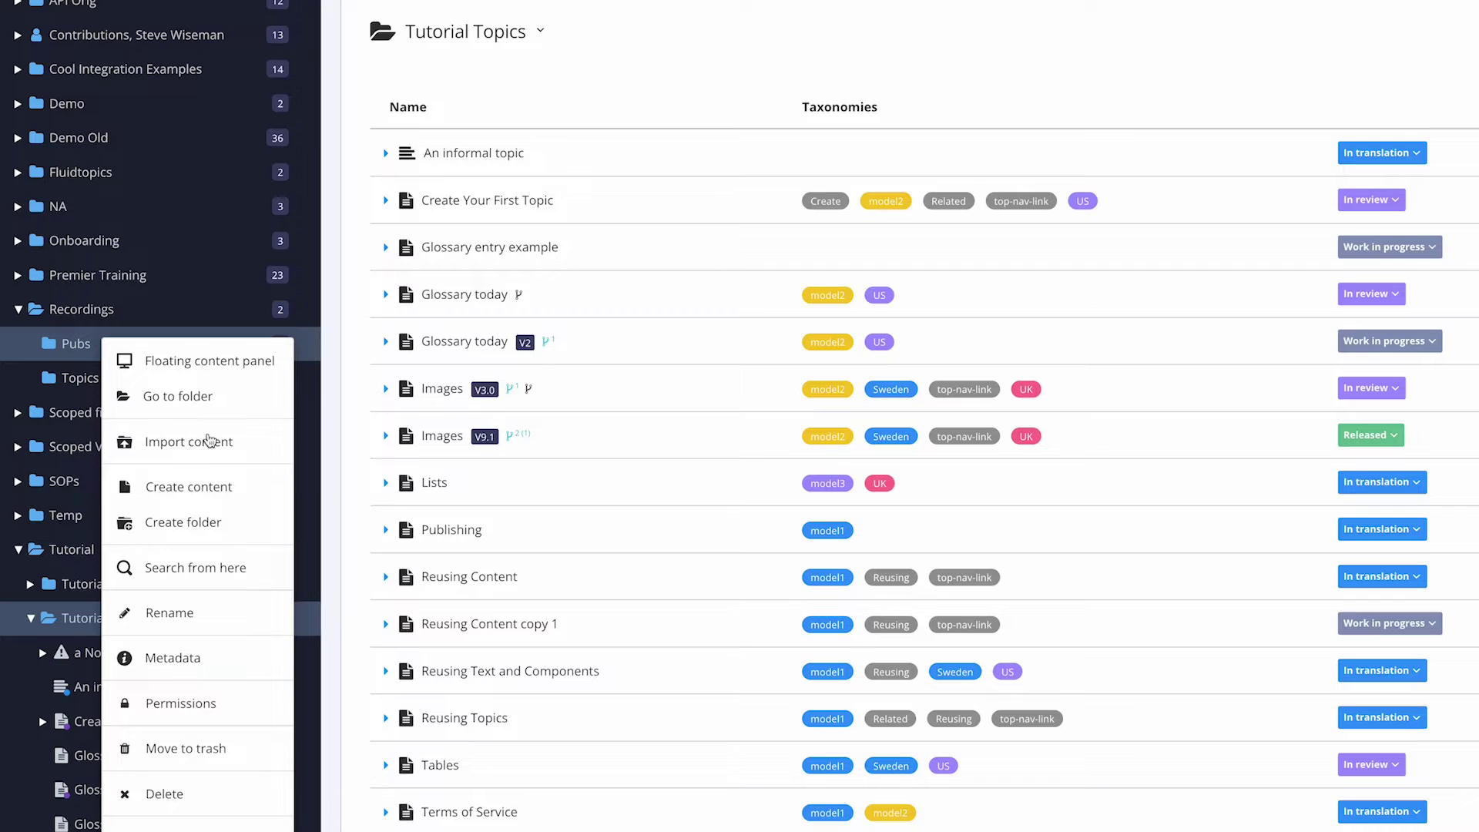
left_click(188, 487)
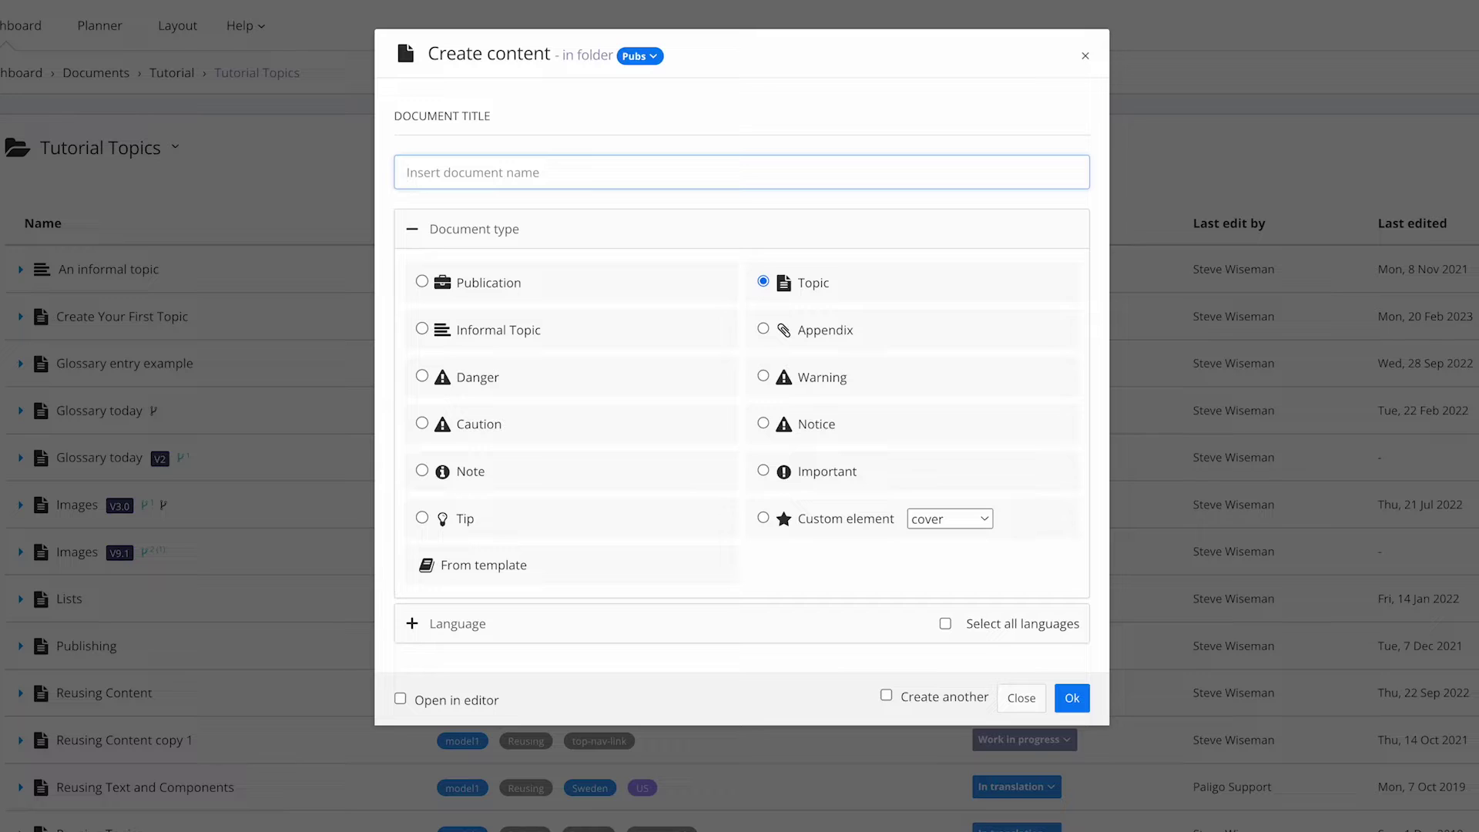
Step: Try out the Publication, Topic, Informal Topic, Appendix, Danger and Warning document types for the new content
left_click(501, 291)
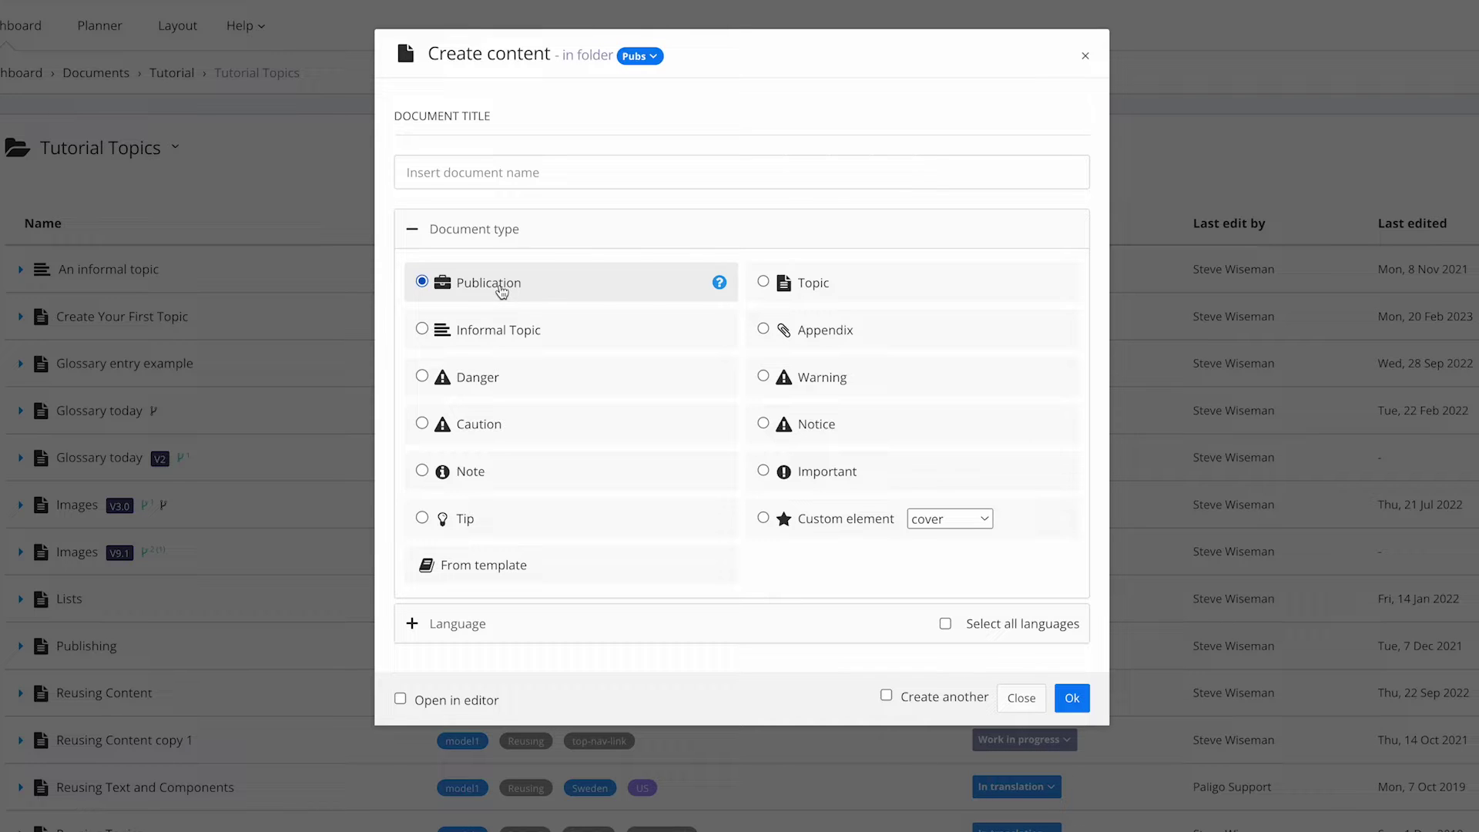
left_click(800, 293)
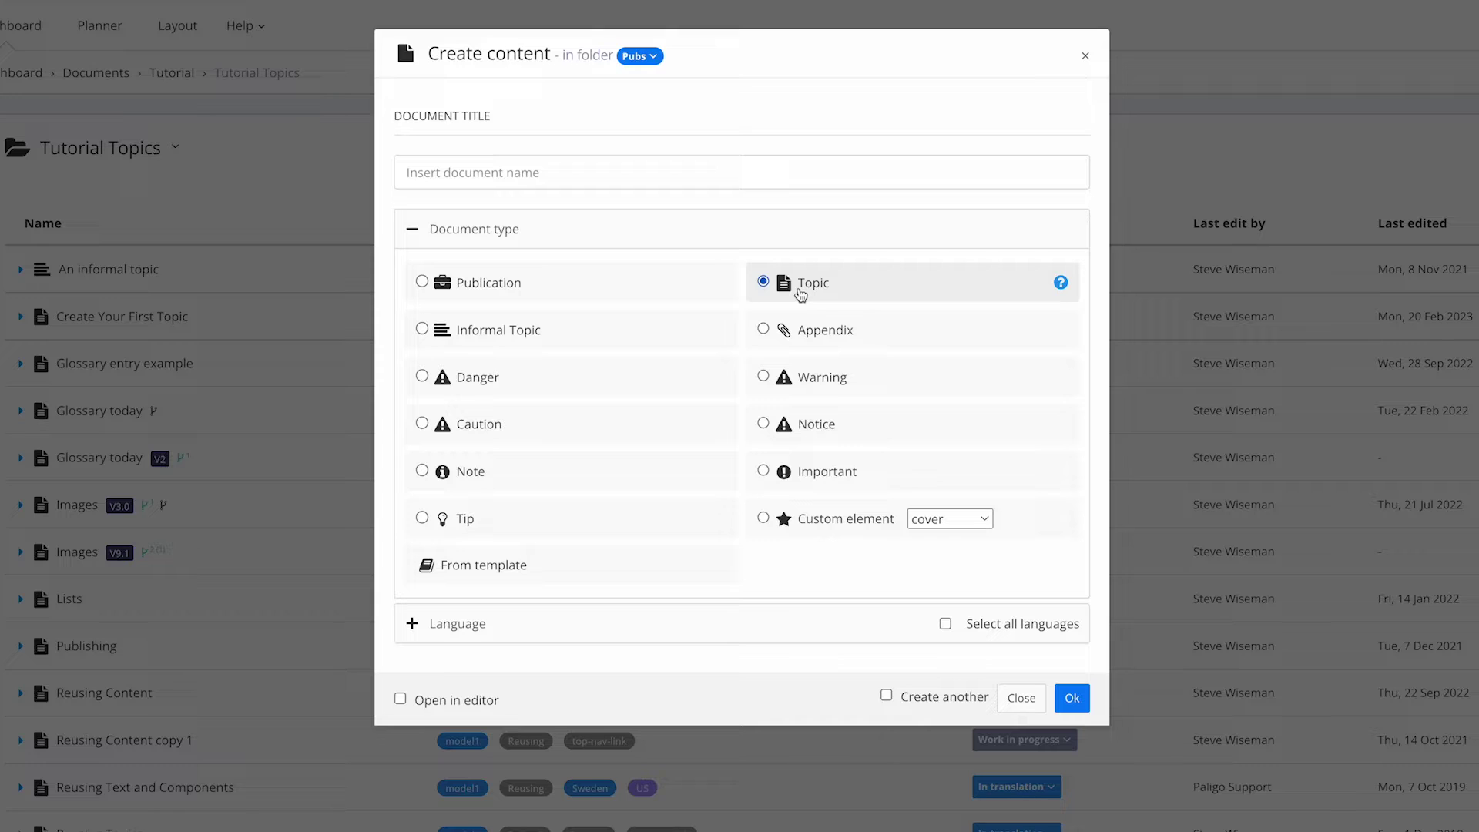
left_click(525, 337)
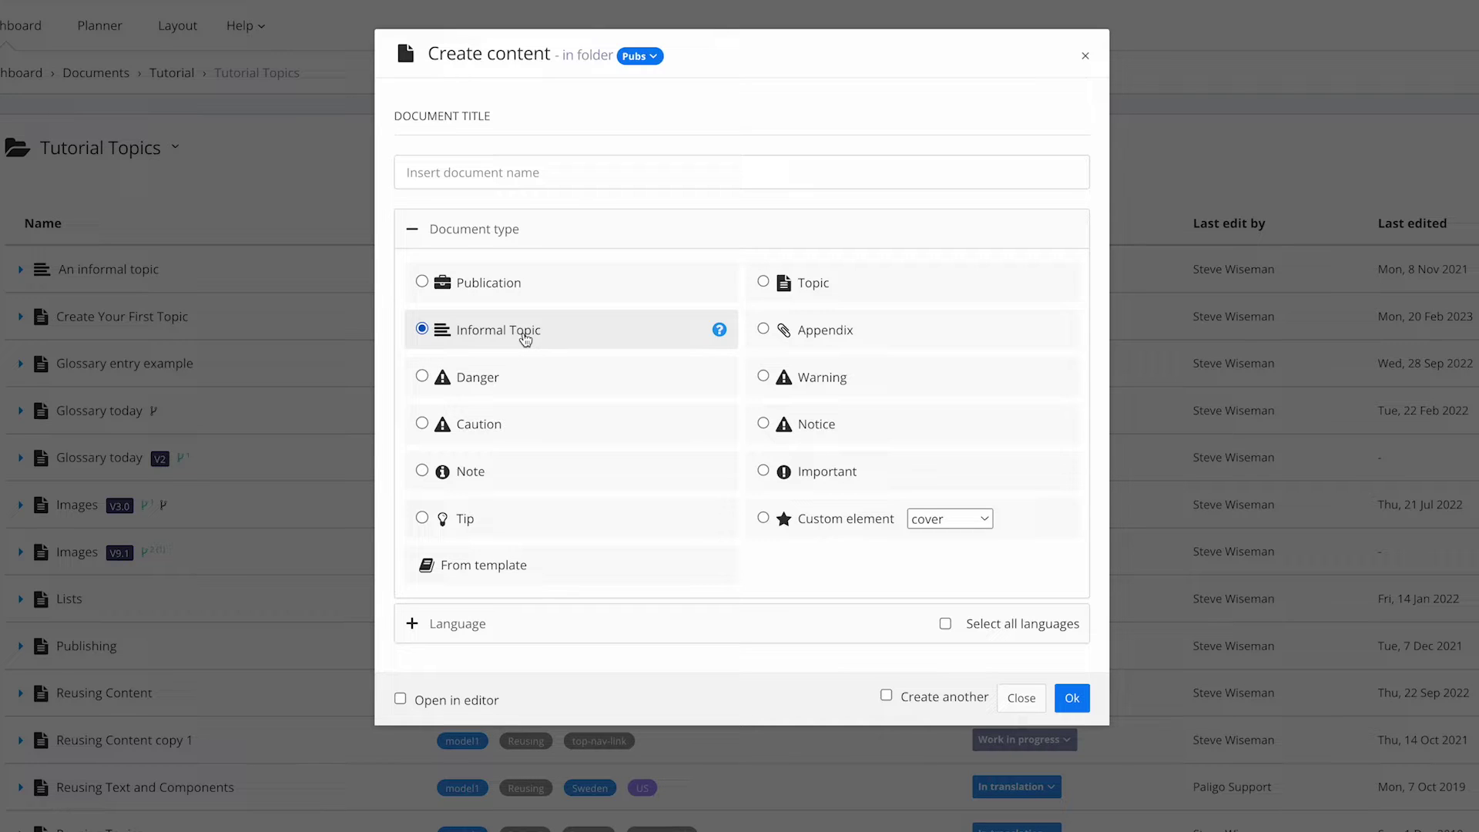
left_click(826, 332)
left_click(485, 381)
left_click(839, 380)
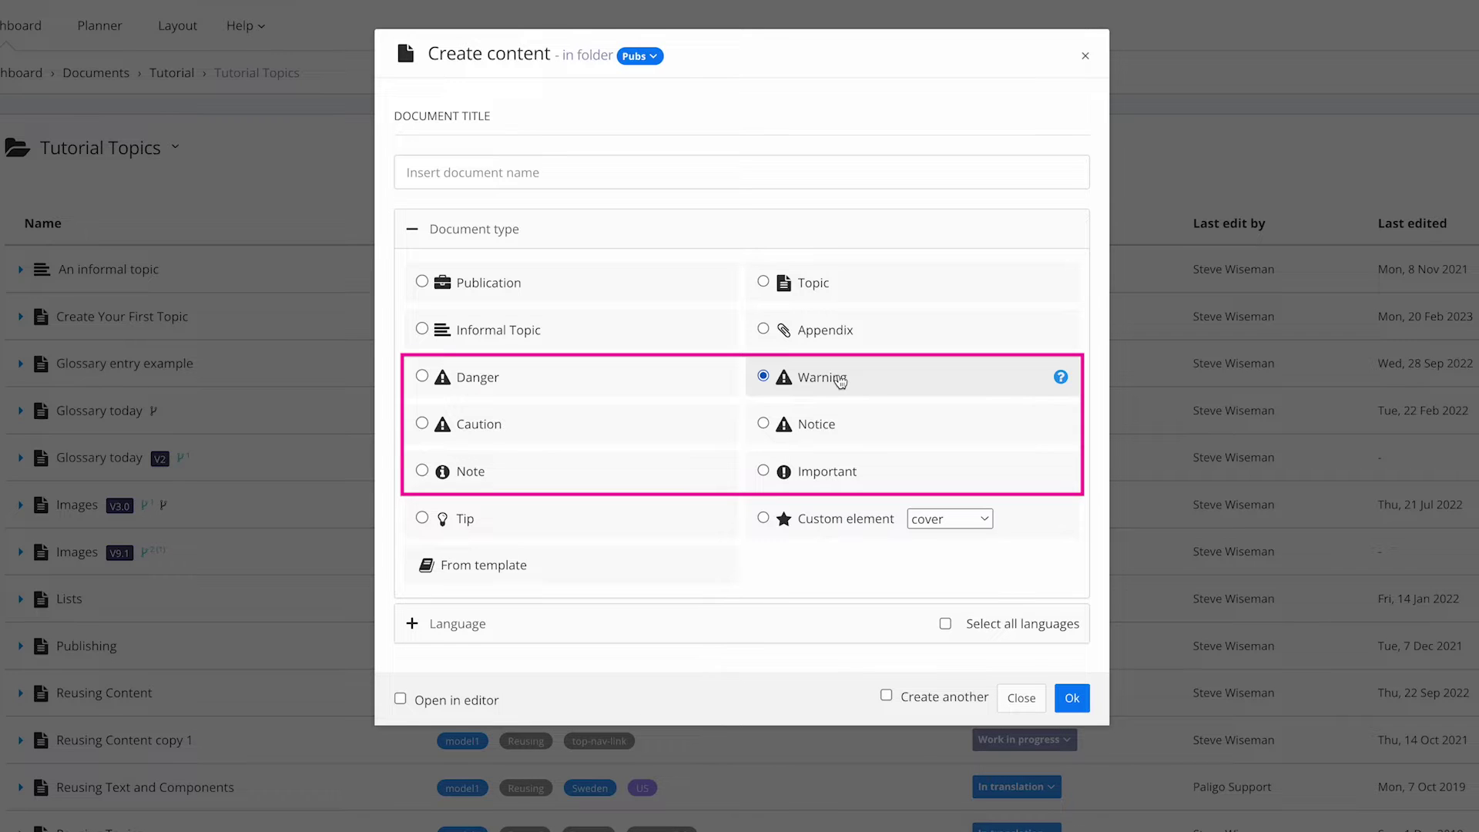
Step: Create the new content as a Publication titled "Creating a SaaS Product"
left_click(473, 285)
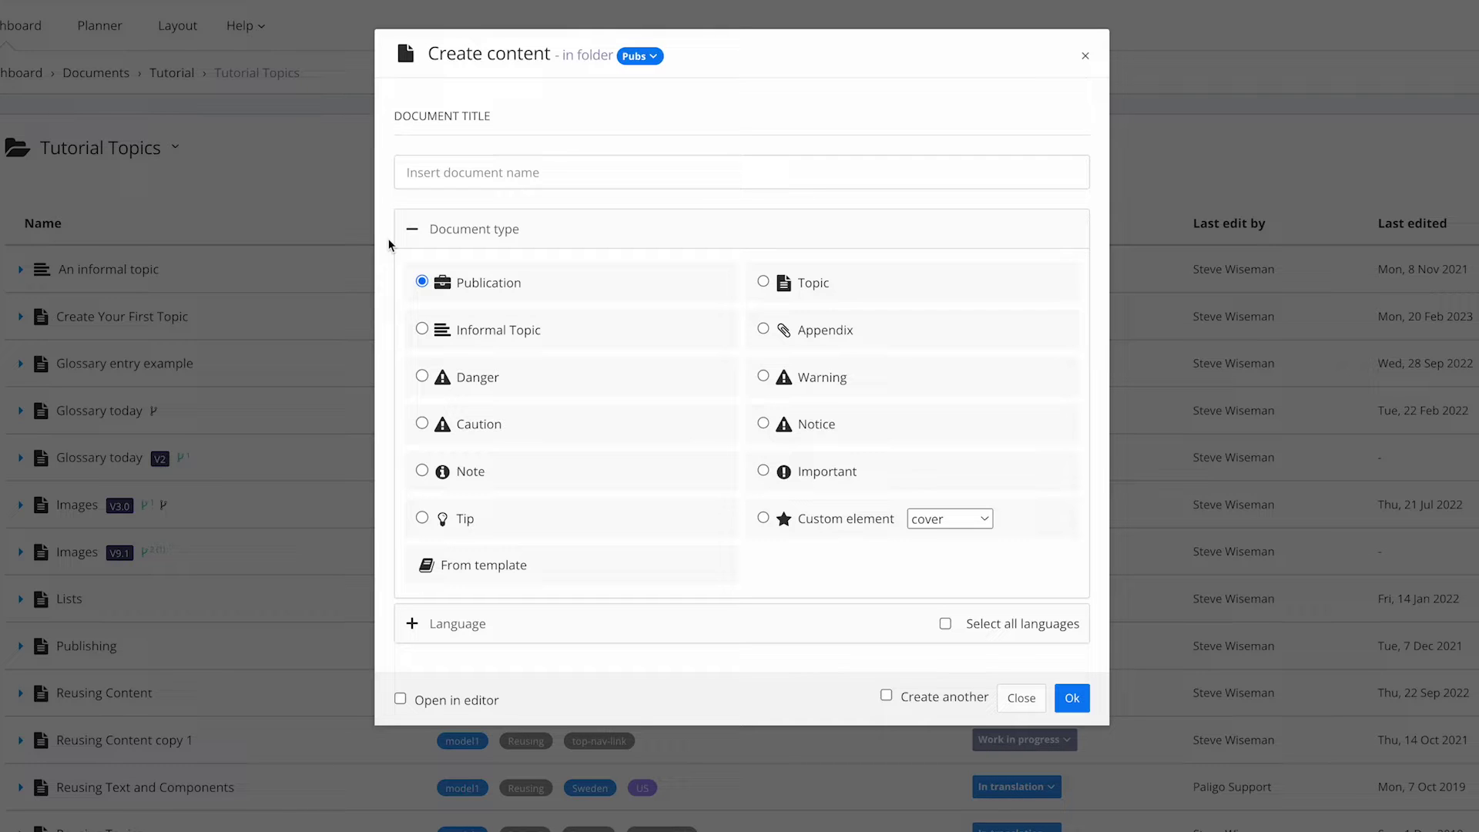
left_click(485, 171)
type("Creating a SaaS Product")
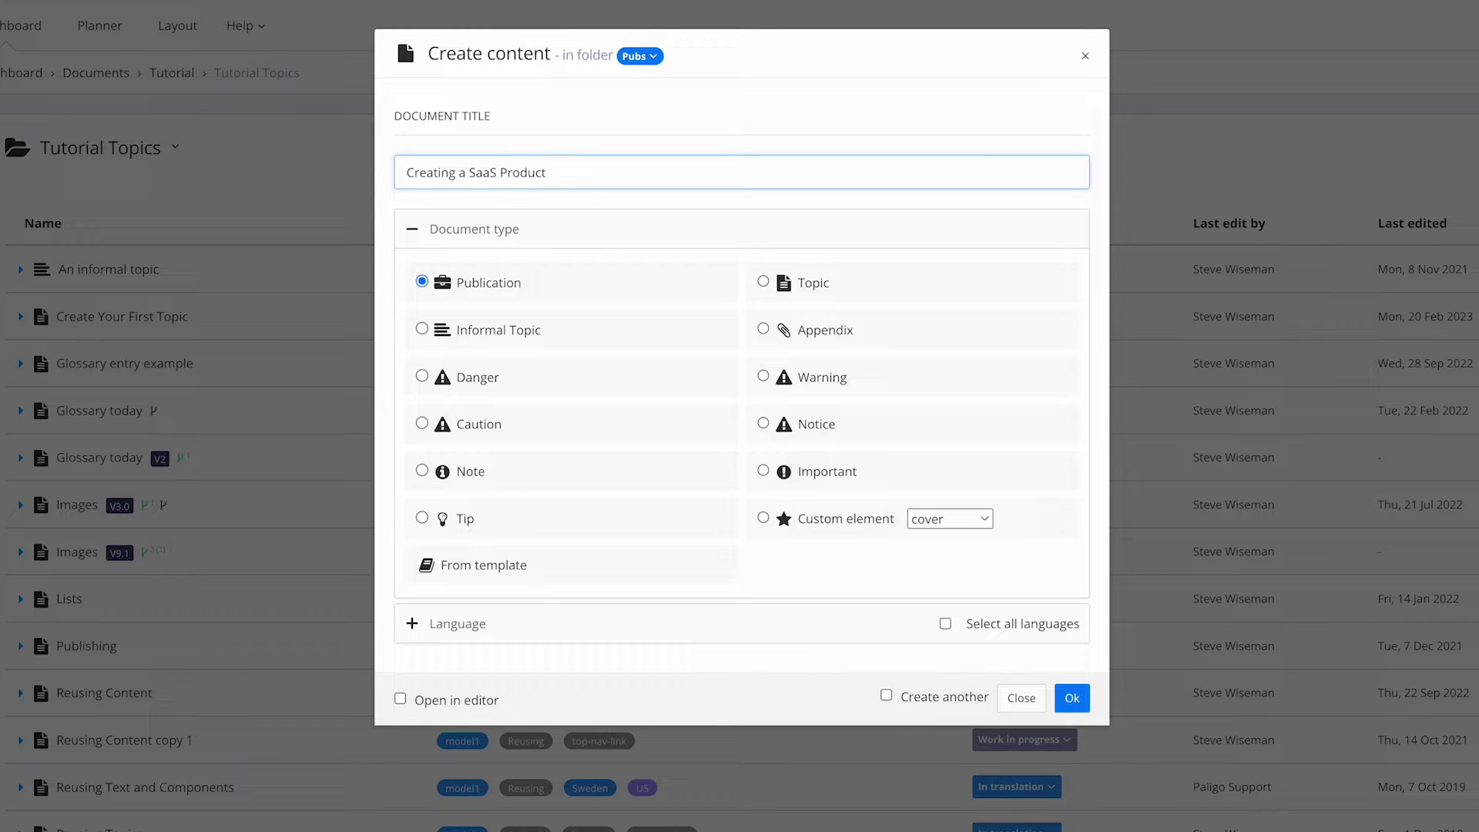
left_click(1072, 698)
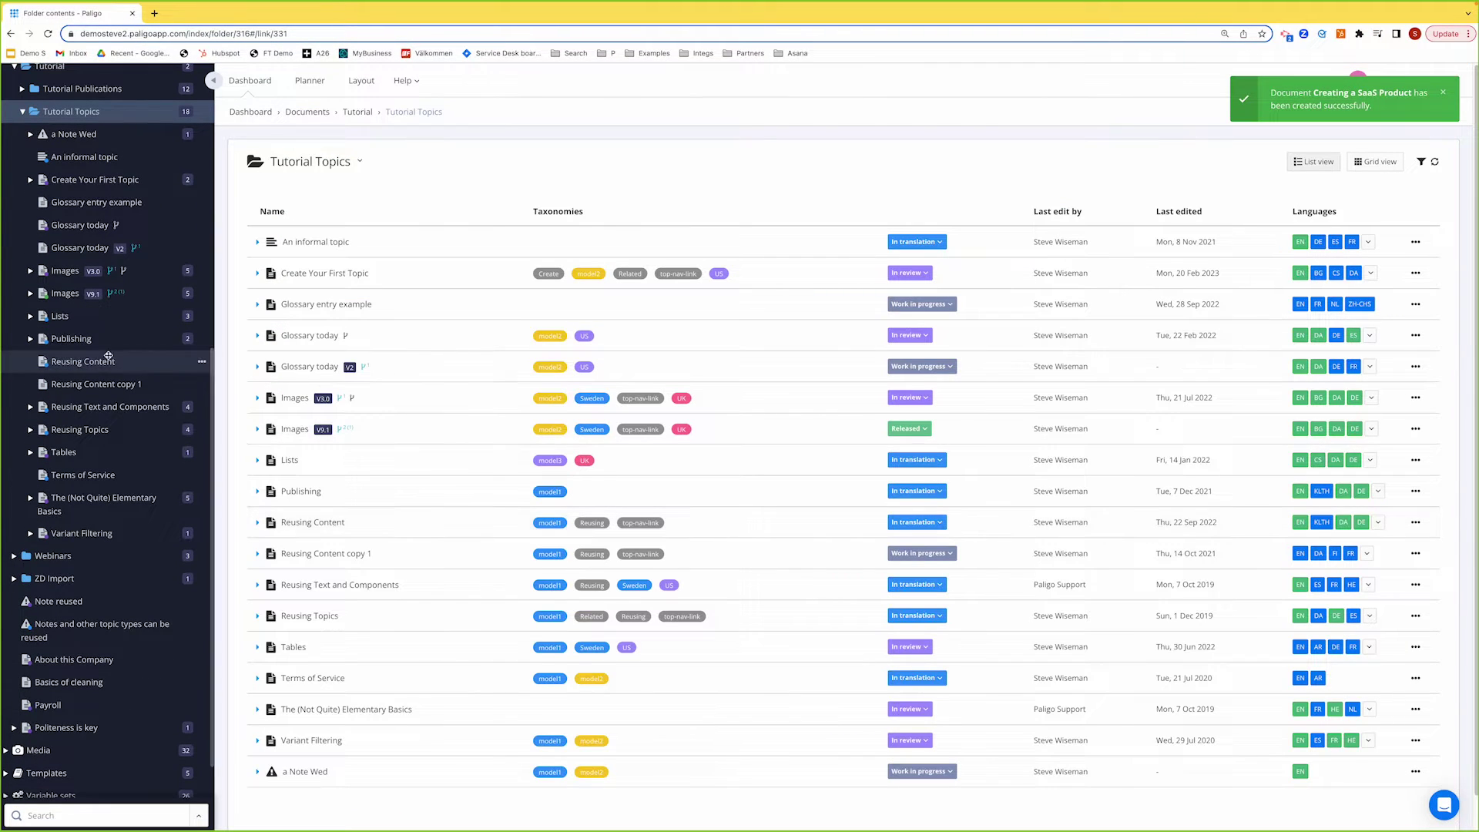
Step: Open the structure of the Creating a SaaS Product publication in the Pubs folder
scroll(104, 362, "up", 5)
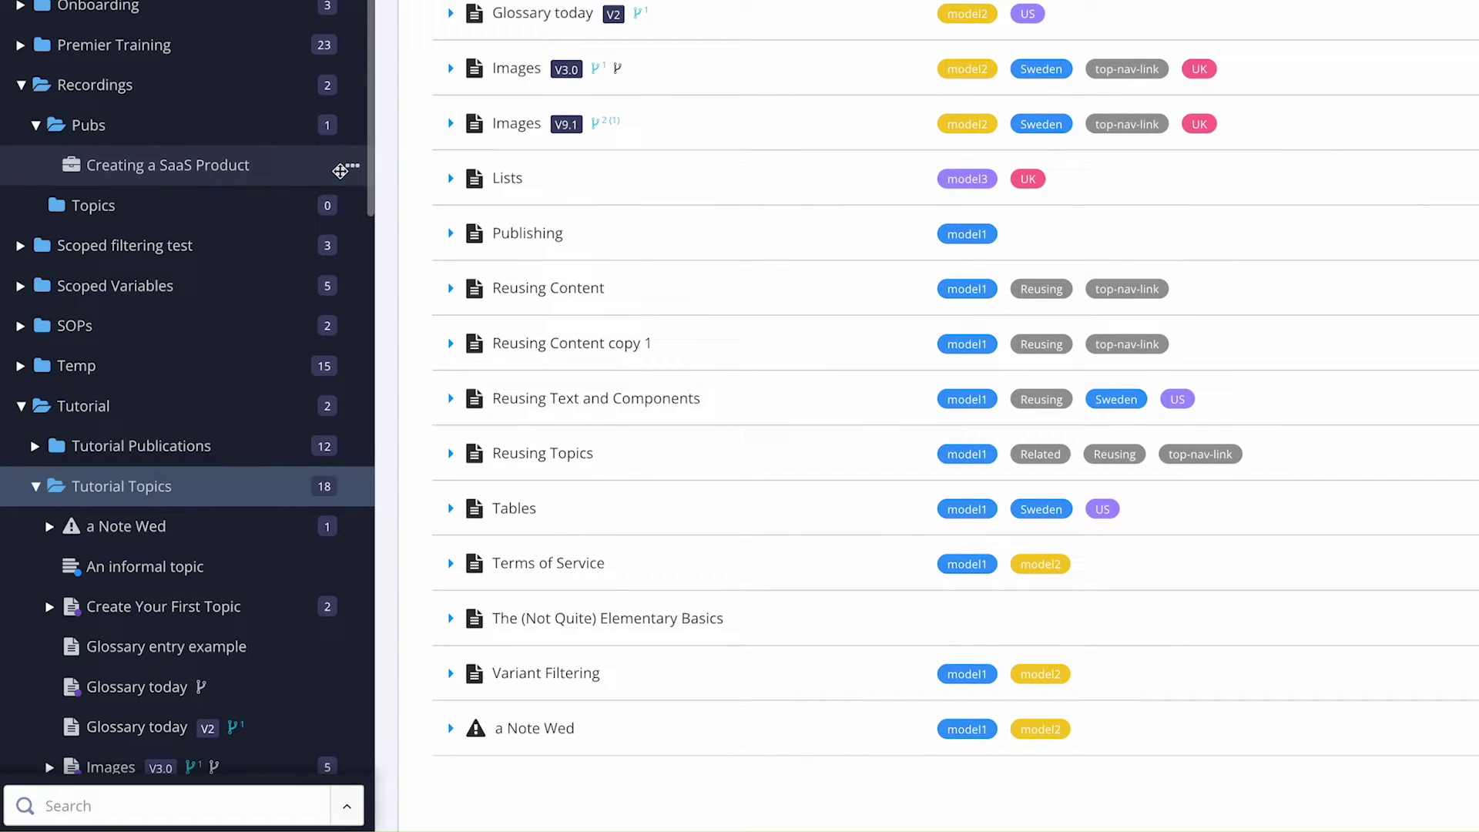
left_click(354, 172)
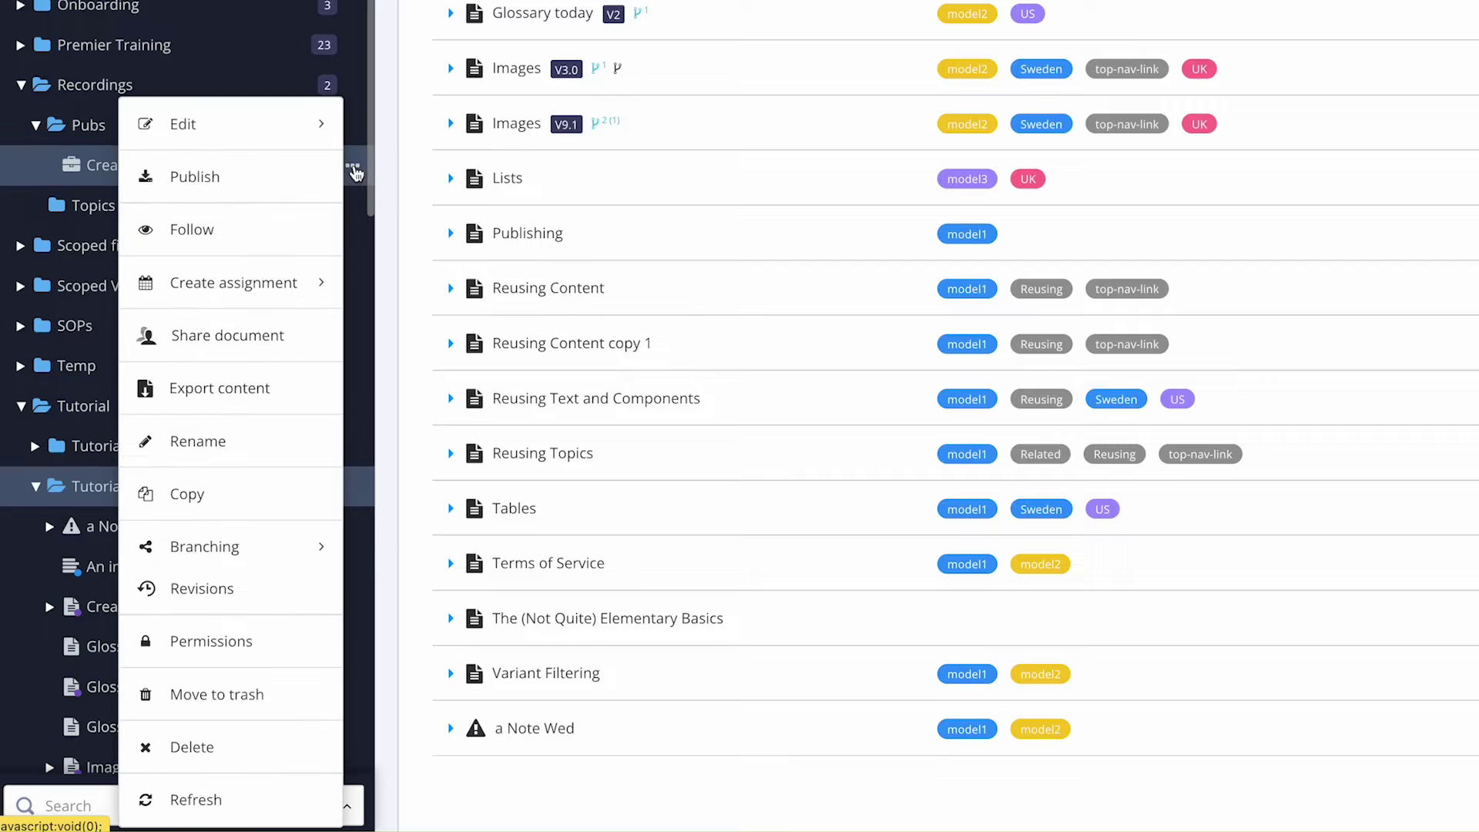
mouse_move(238, 125)
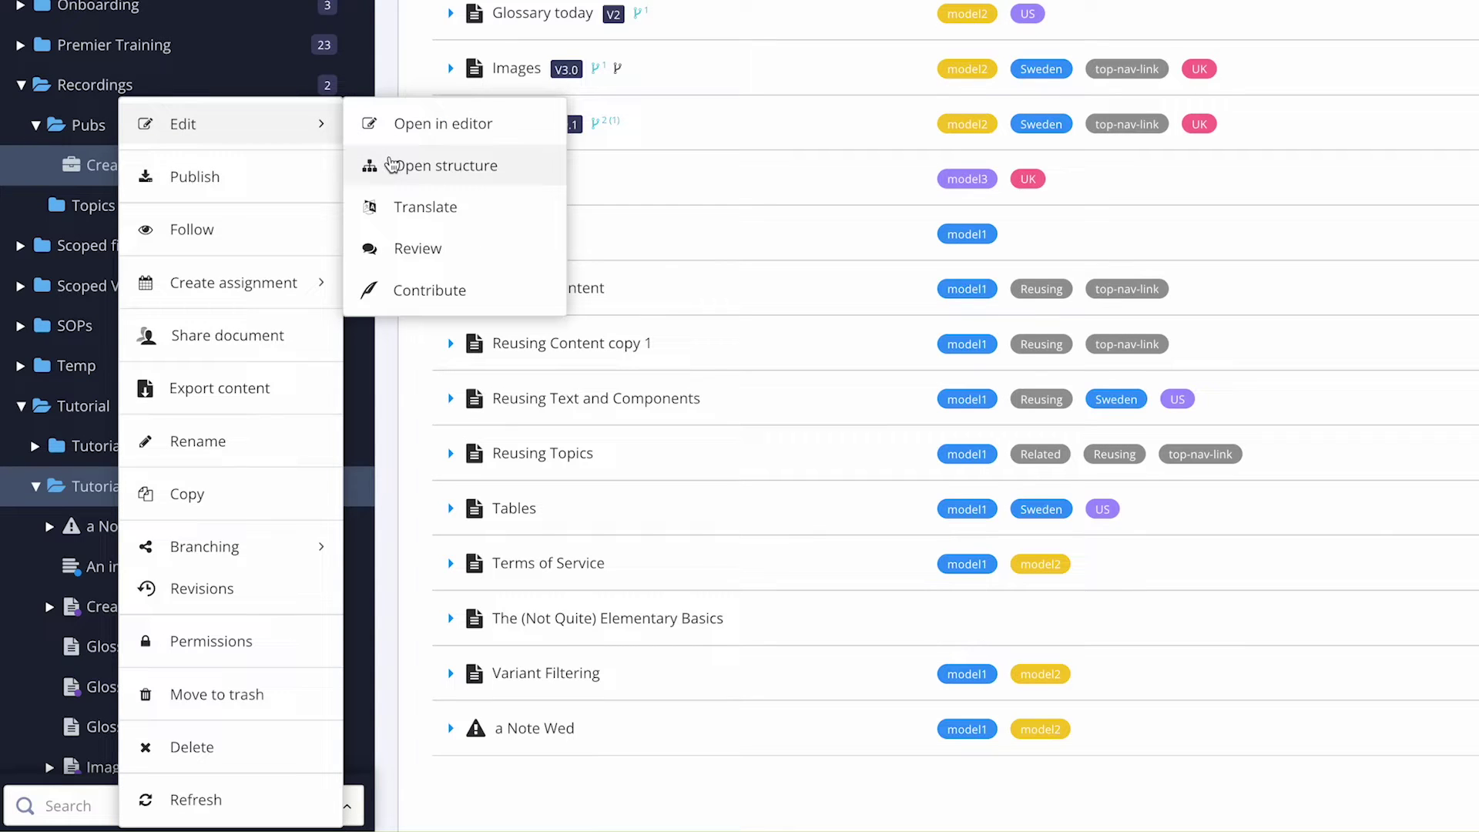
left_click(409, 370)
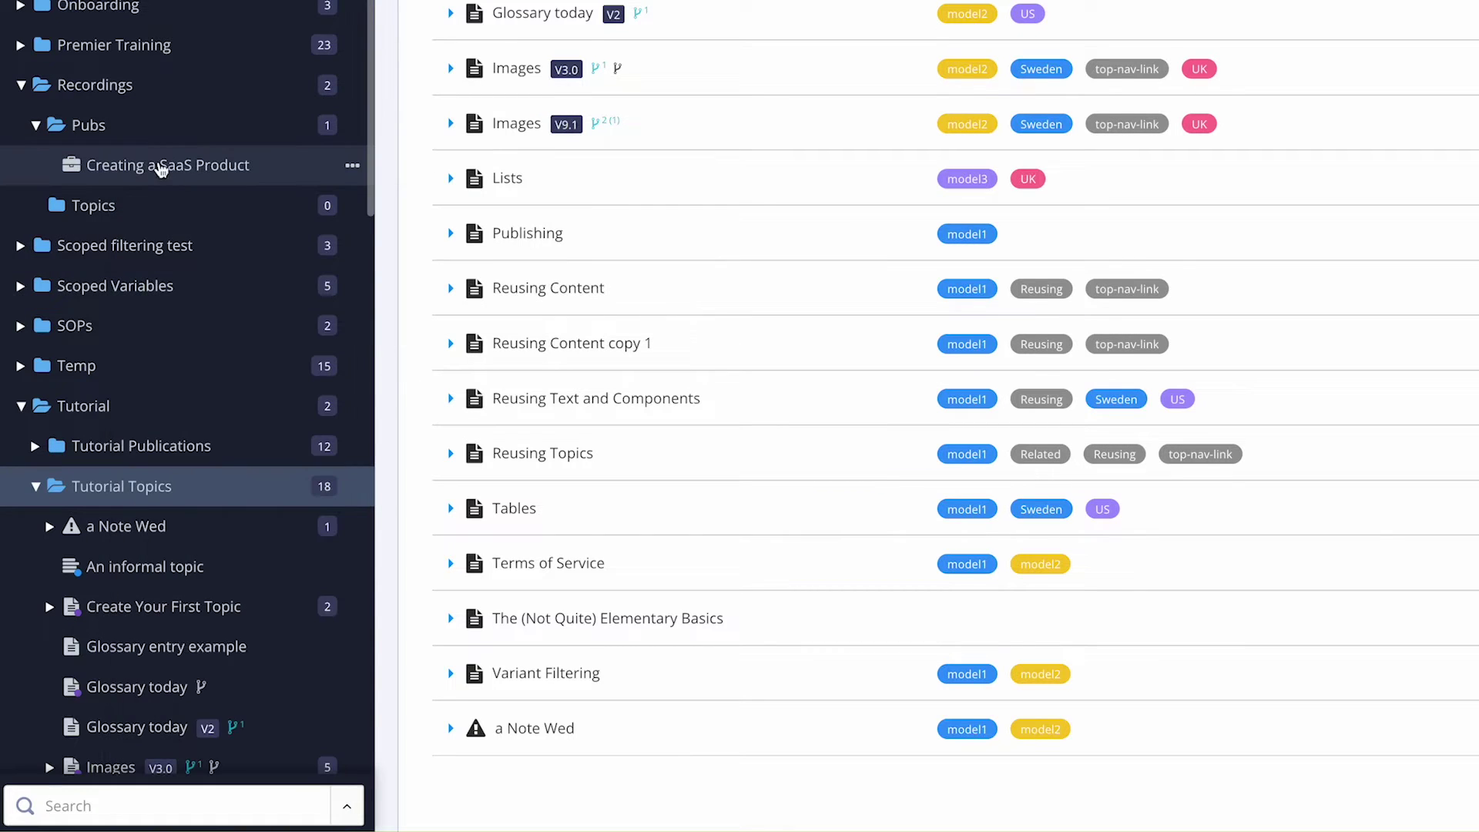
left_click(148, 176)
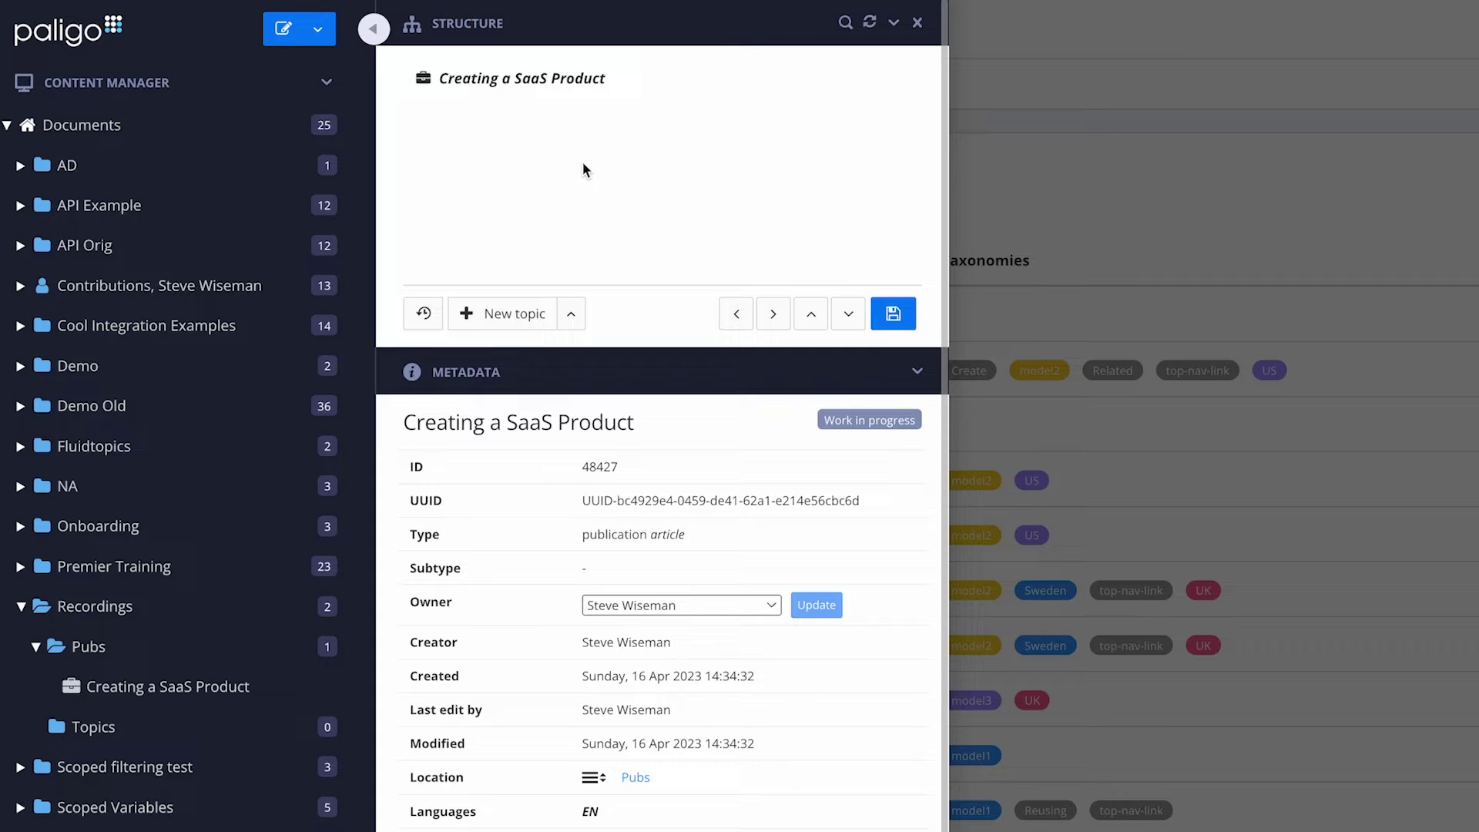
Step: Add the topics "Opening app", "Getting started" and "Adding users" to the publication's structure and save it
left_click(509, 317)
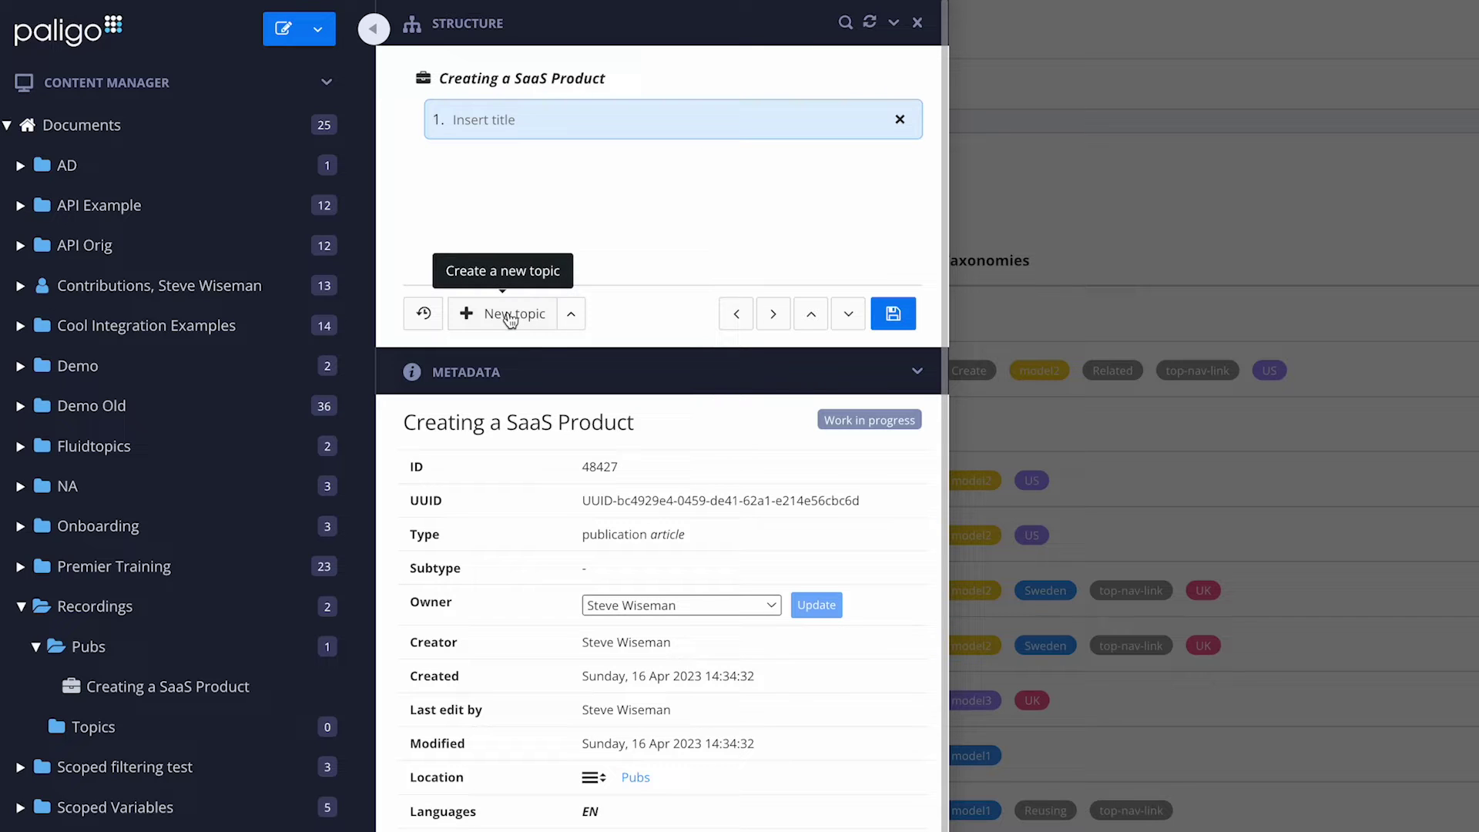
type("Opening app")
left_click(510, 318)
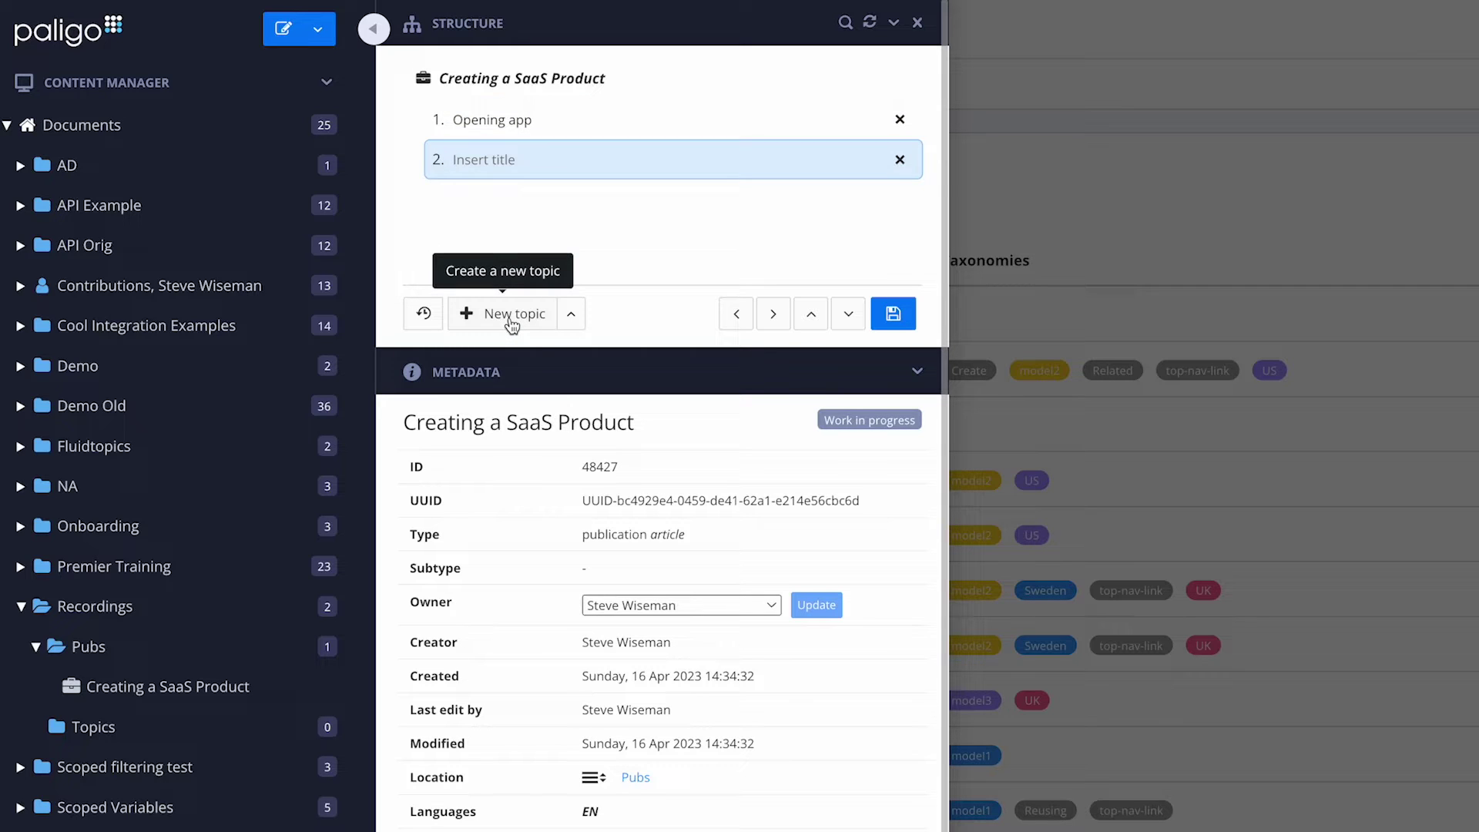
type("Getting started")
left_click(506, 317)
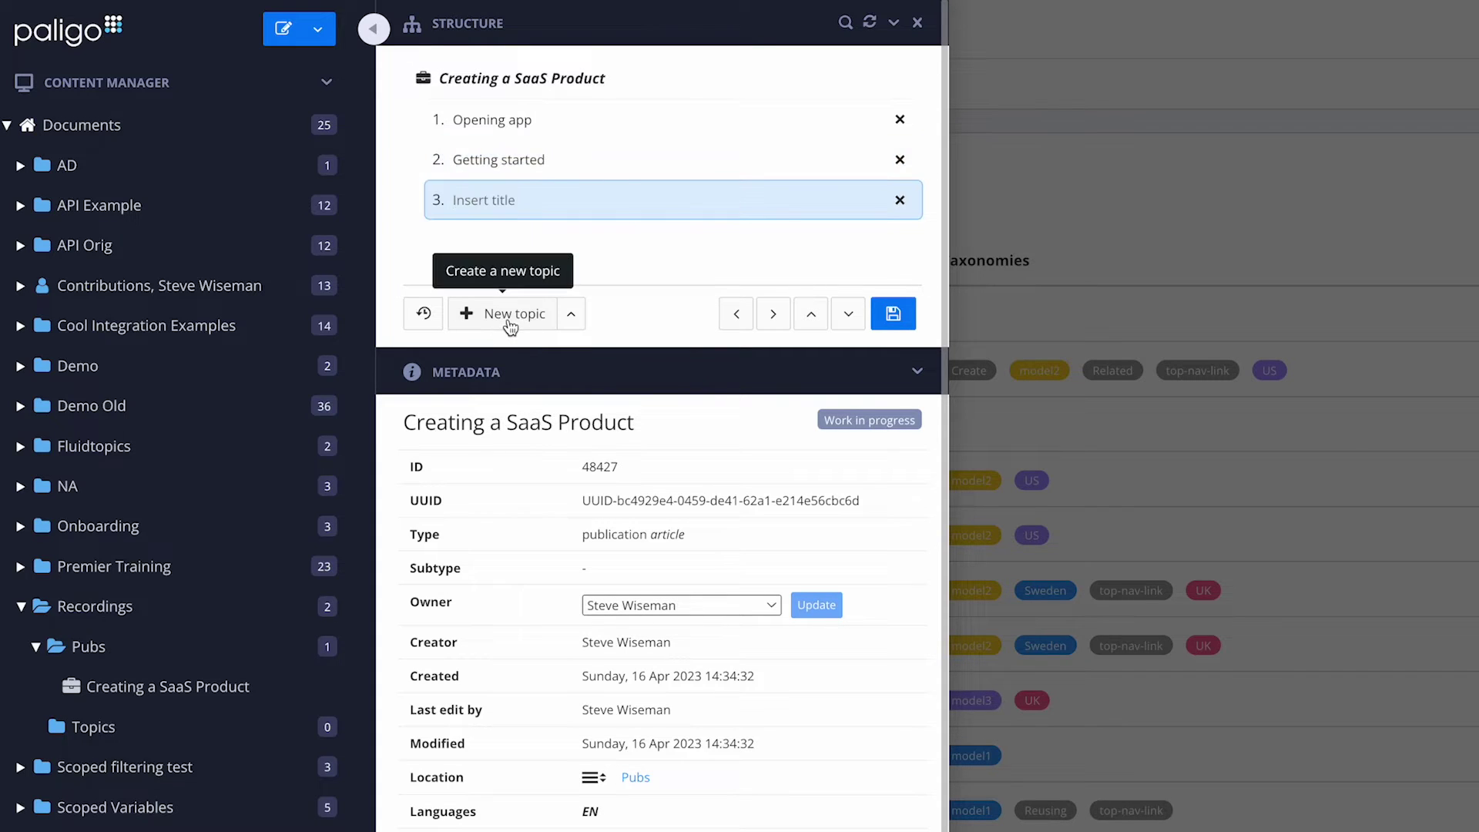
type("Adding users")
left_click(893, 317)
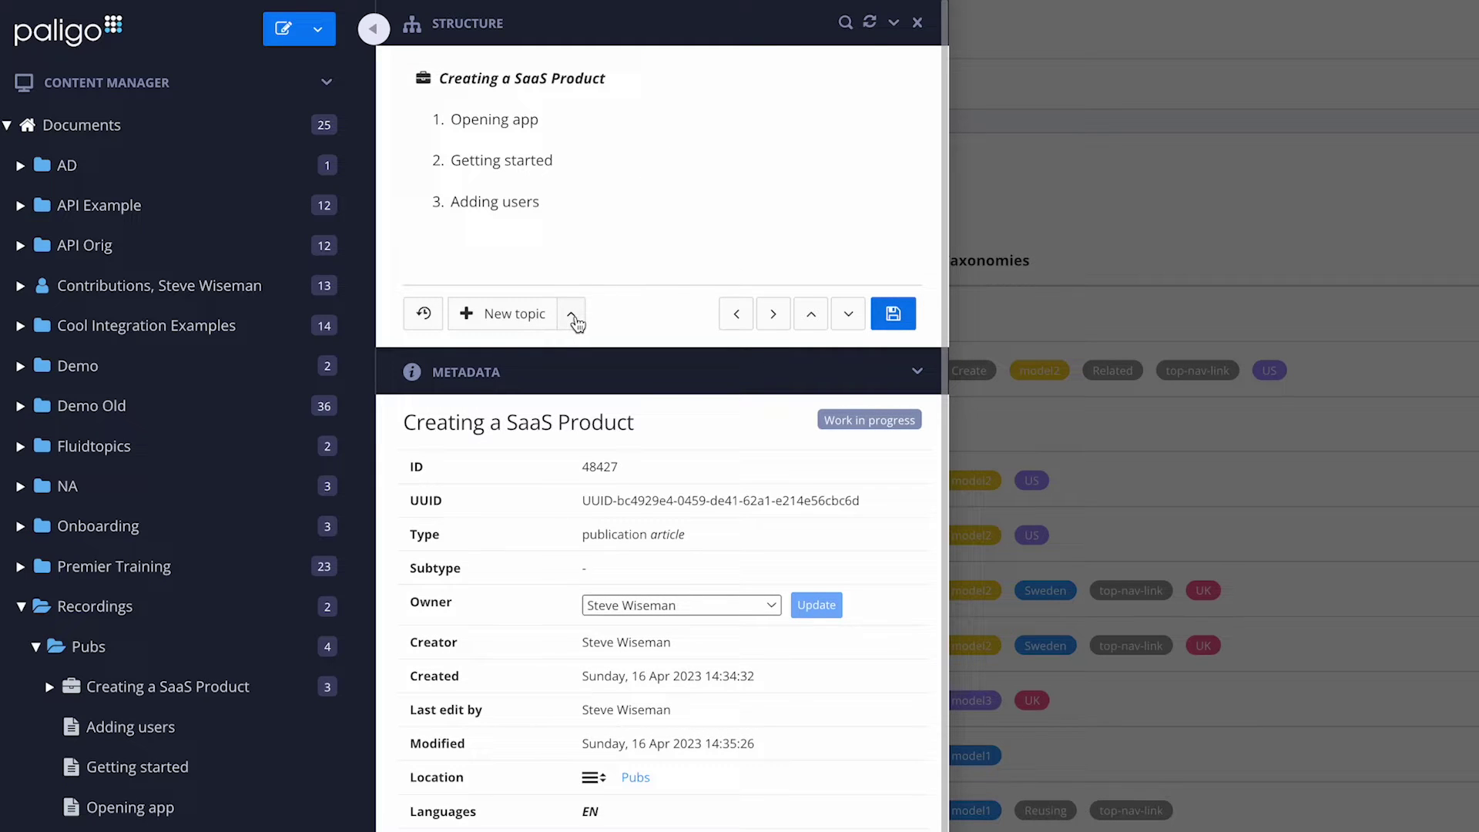
Step: View the folders available for saving new topics and close the chooser without selecting one
left_click(574, 319)
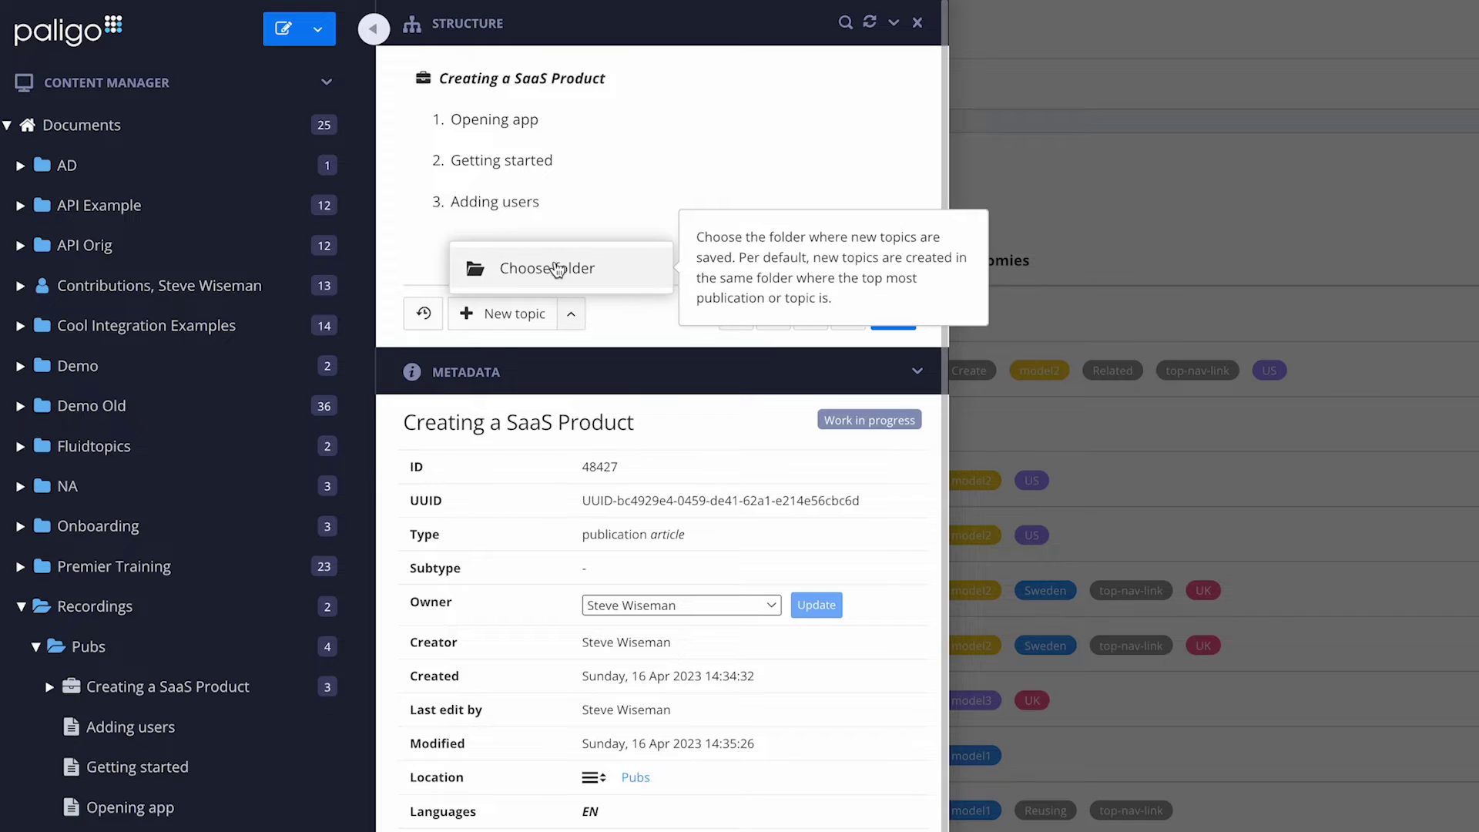
left_click(558, 268)
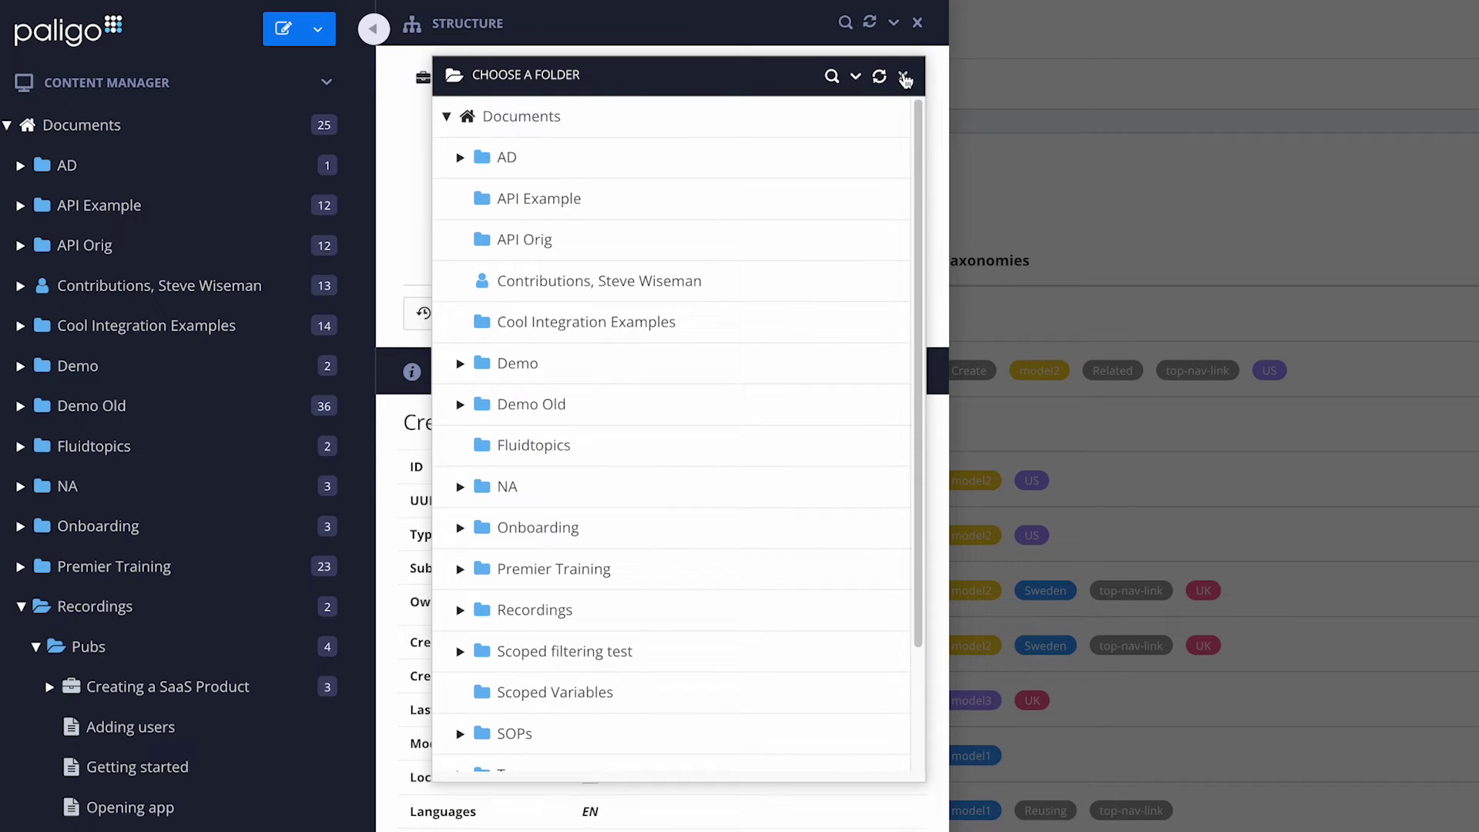
left_click(904, 73)
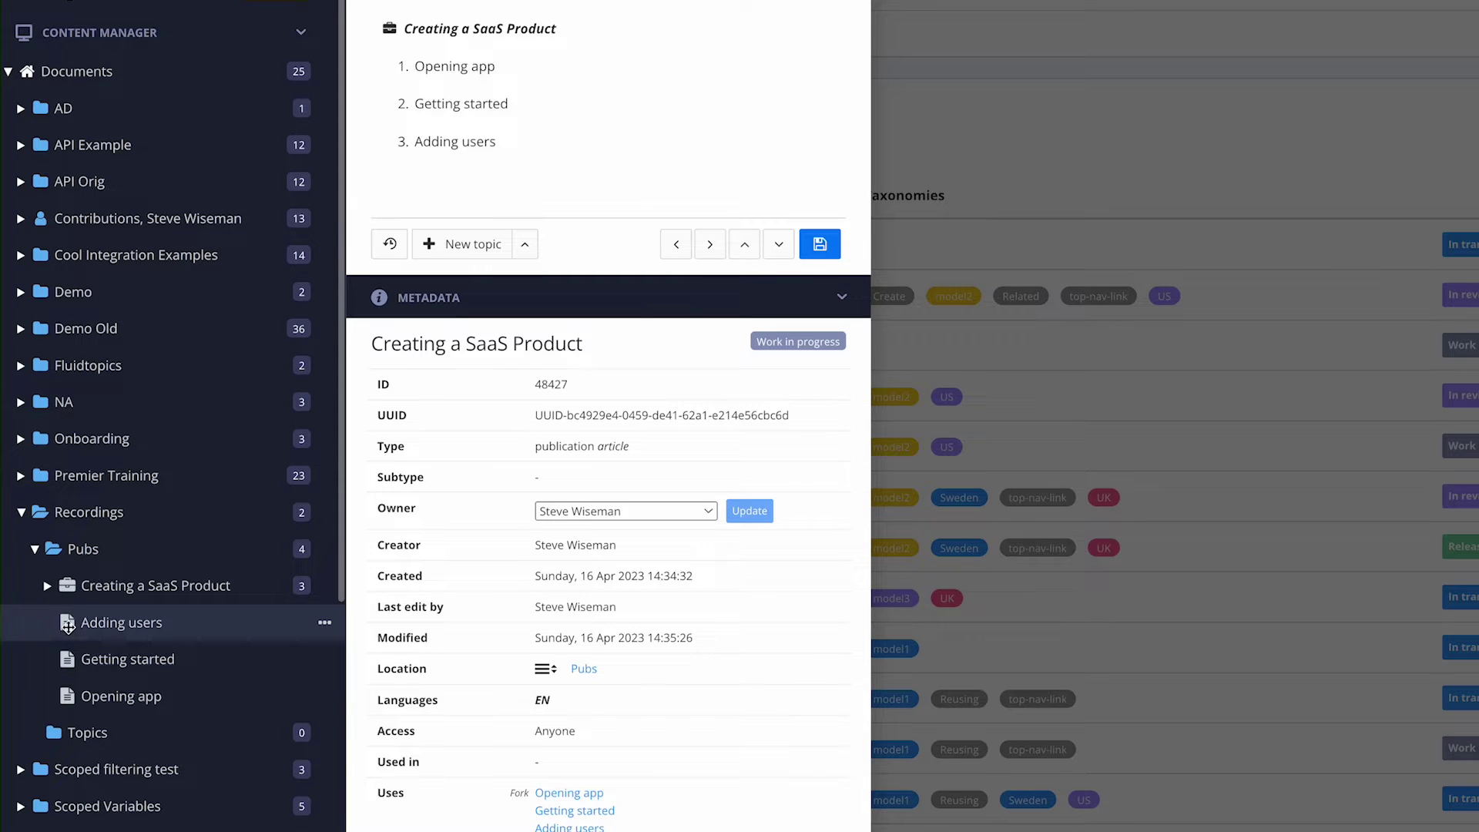
Step: Move the Adding users, Getting started and Opening app topics from Pubs into the Topics folder and expand that folder
left_click(67, 623)
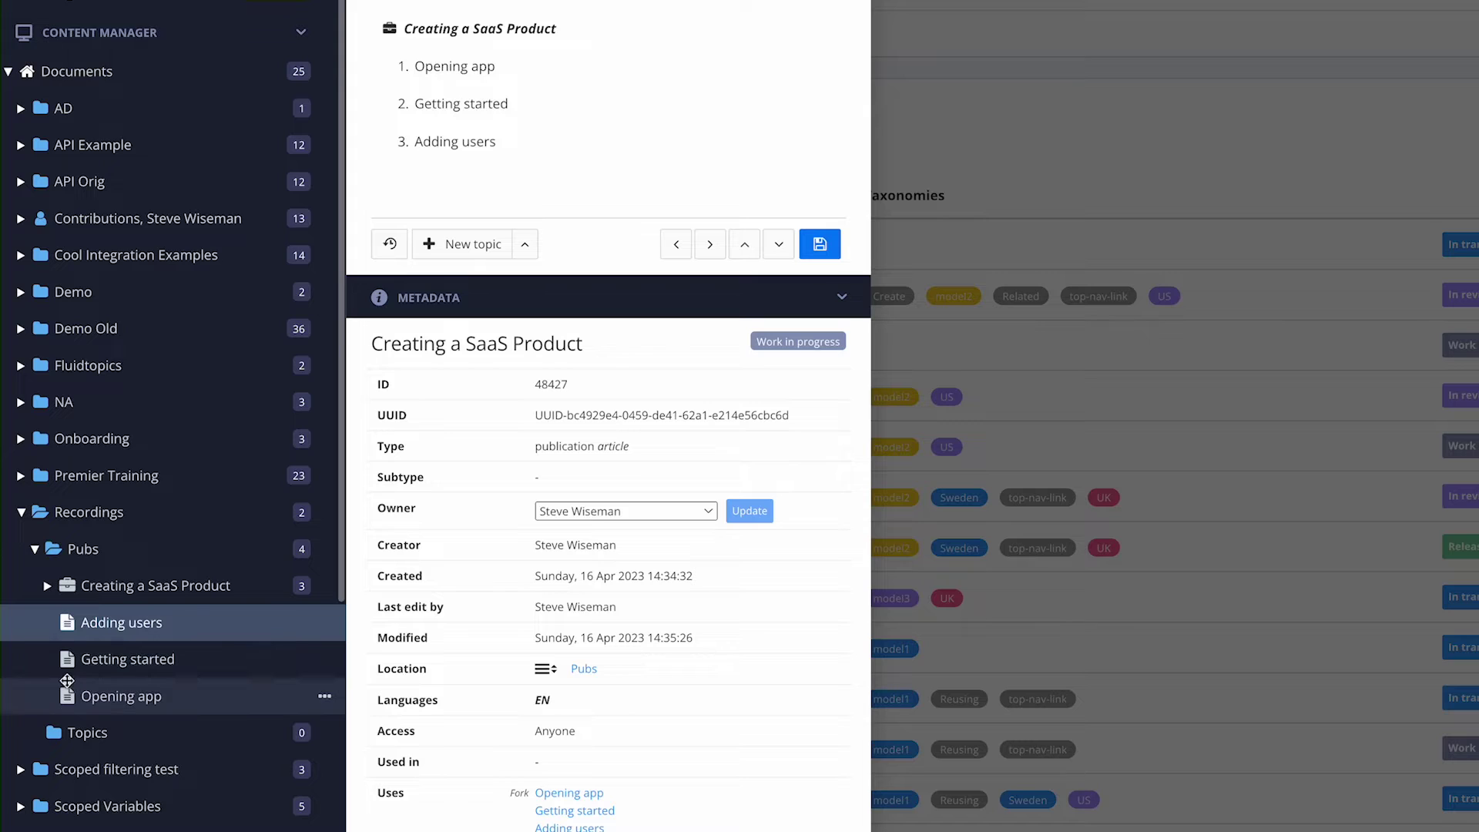
left_click(67, 695, "shift")
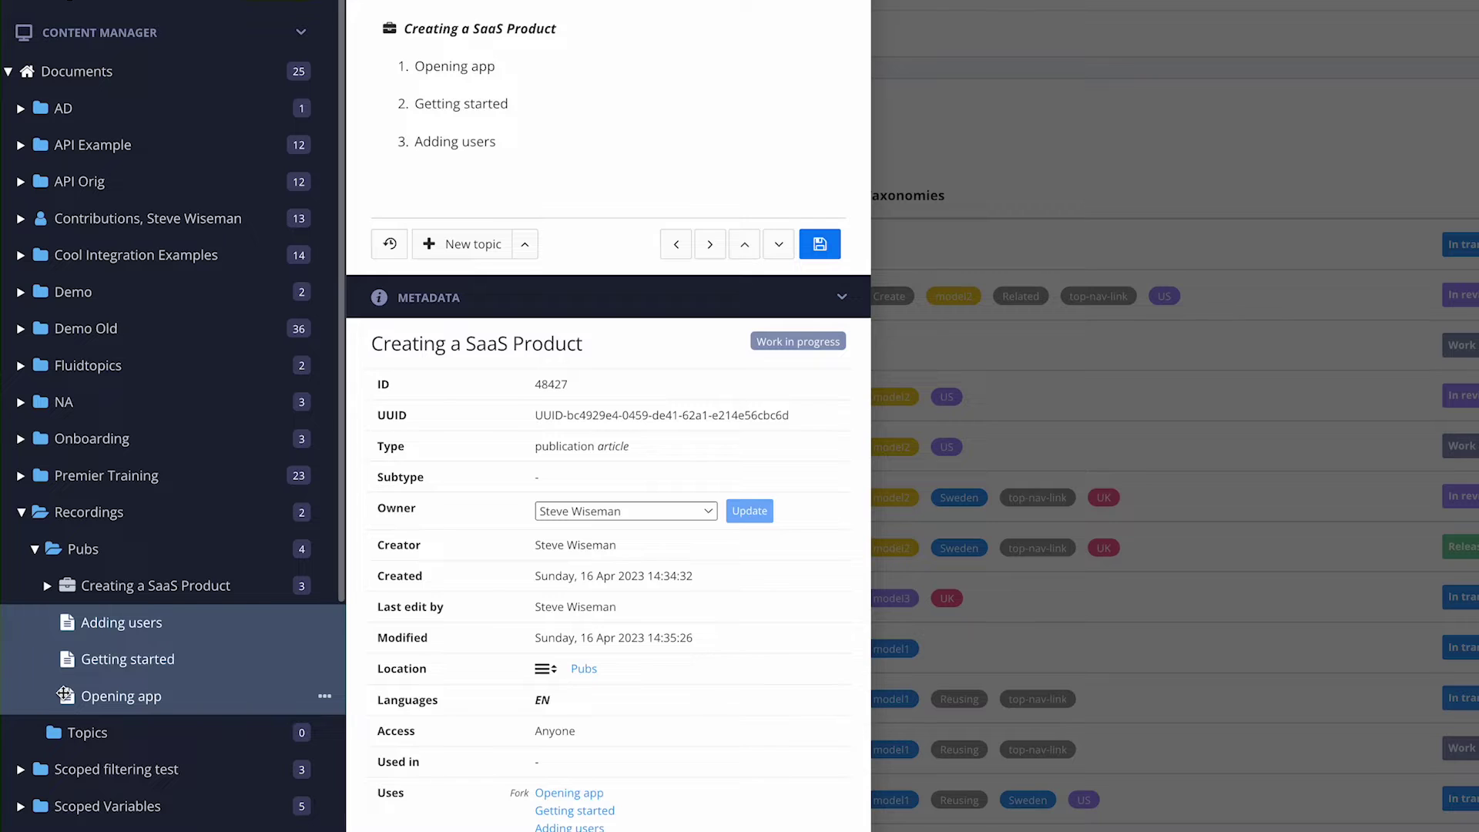
left_click_drag(67, 696, 79, 738)
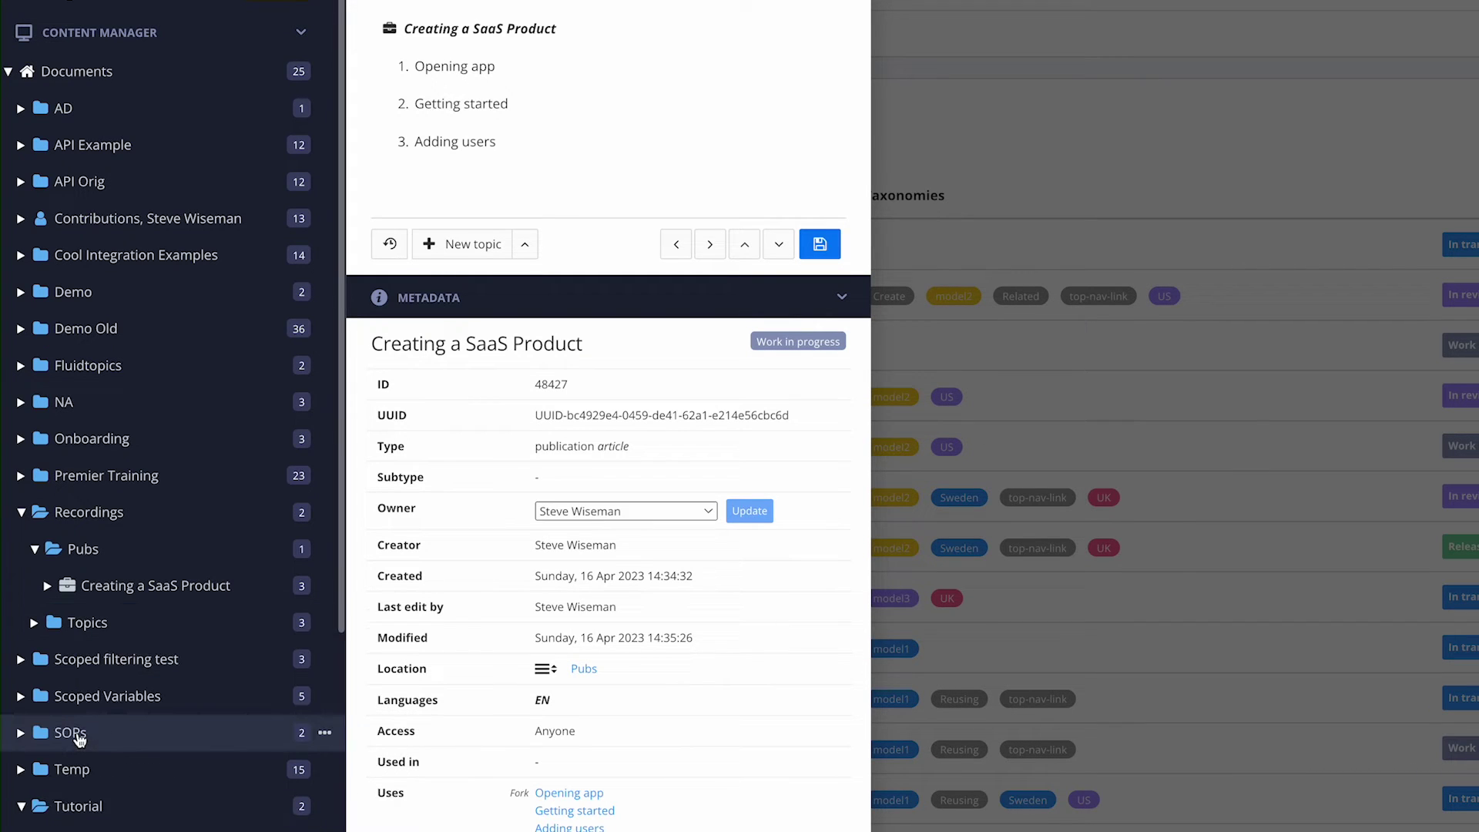
left_click(34, 624)
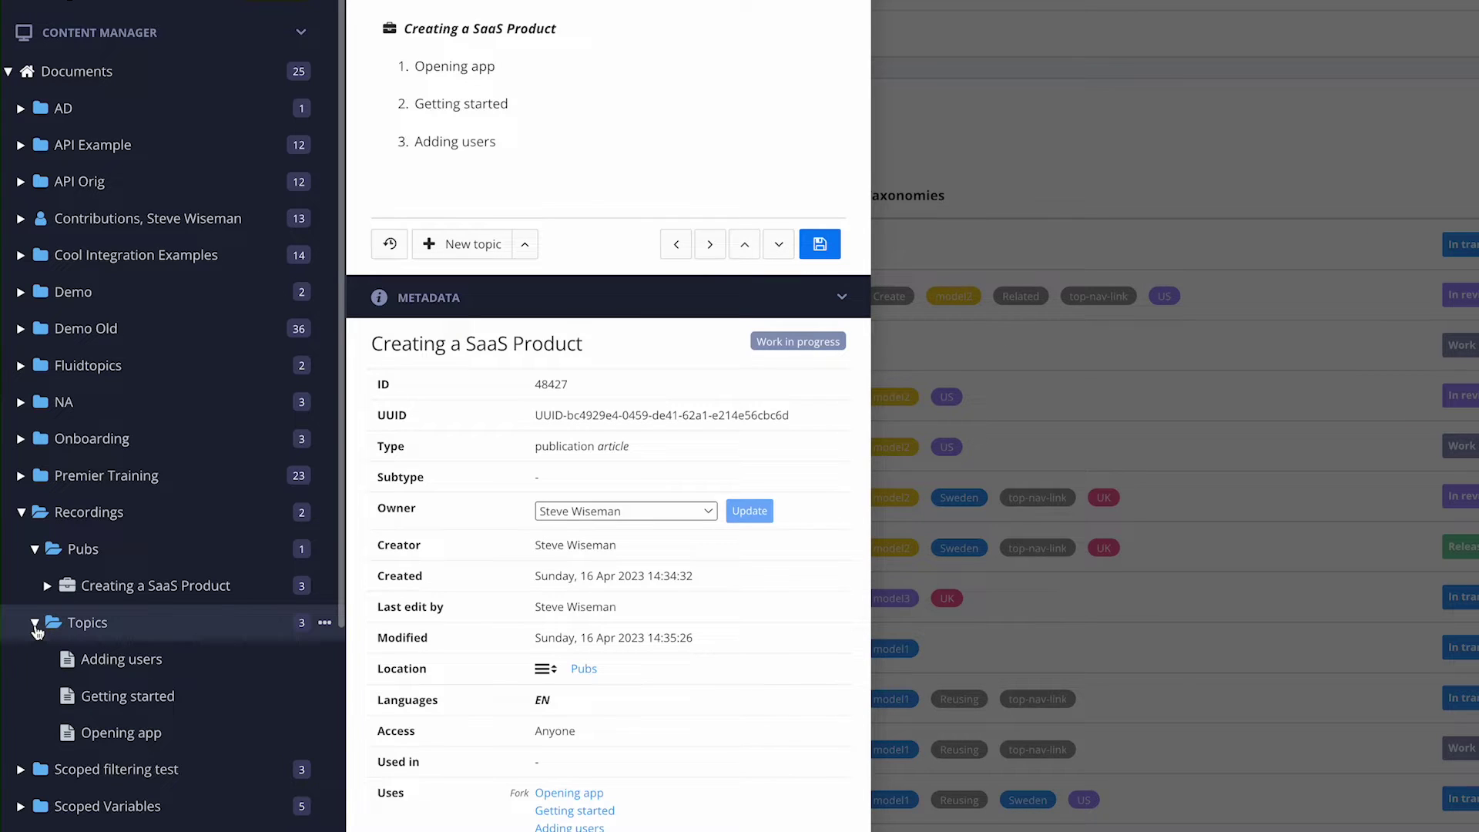
Step: View the Contributions folder's contents in a floating content panel and close the panel
left_click(324, 220)
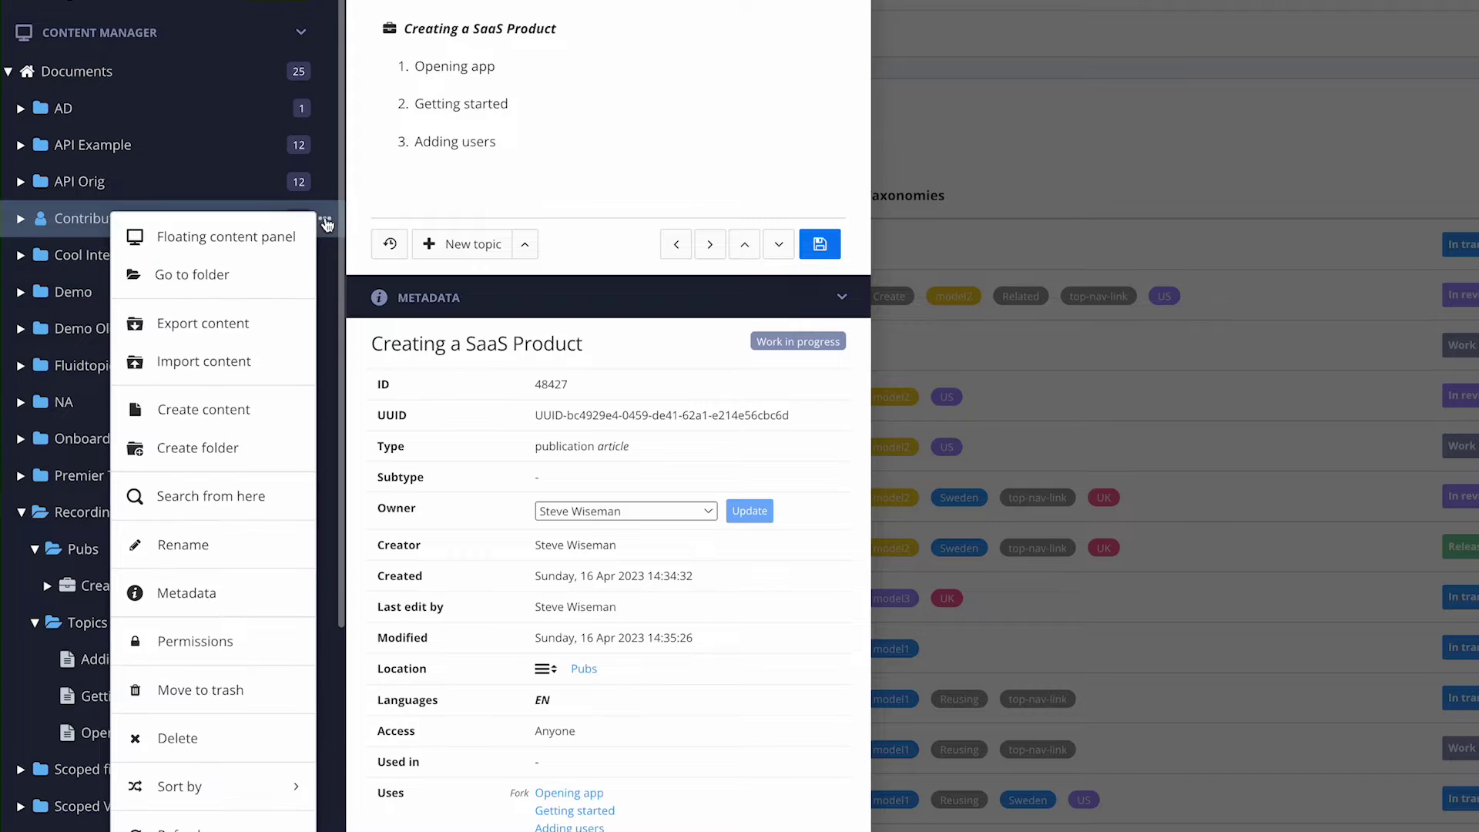
left_click(273, 236)
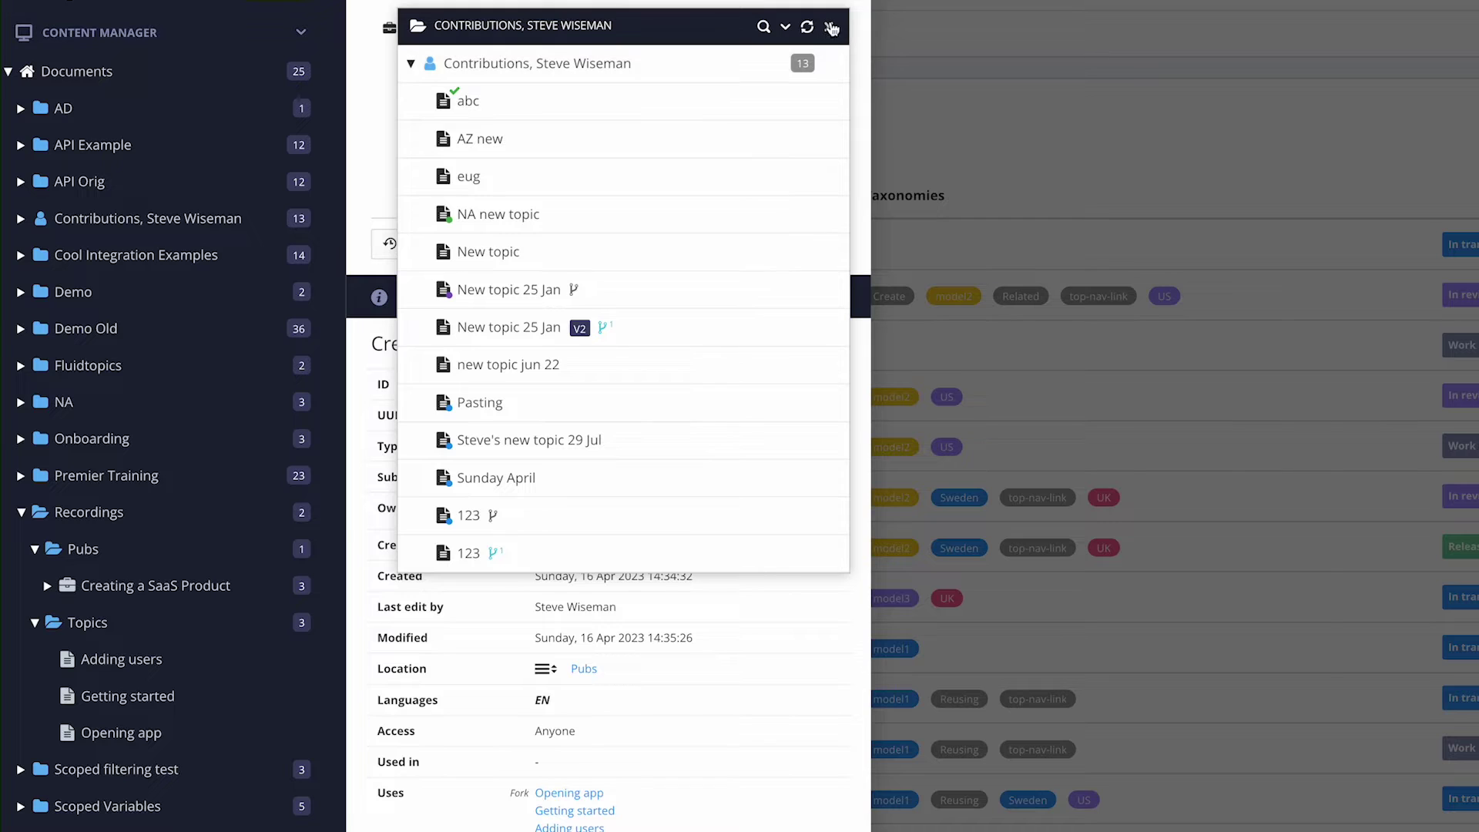
left_click(829, 27)
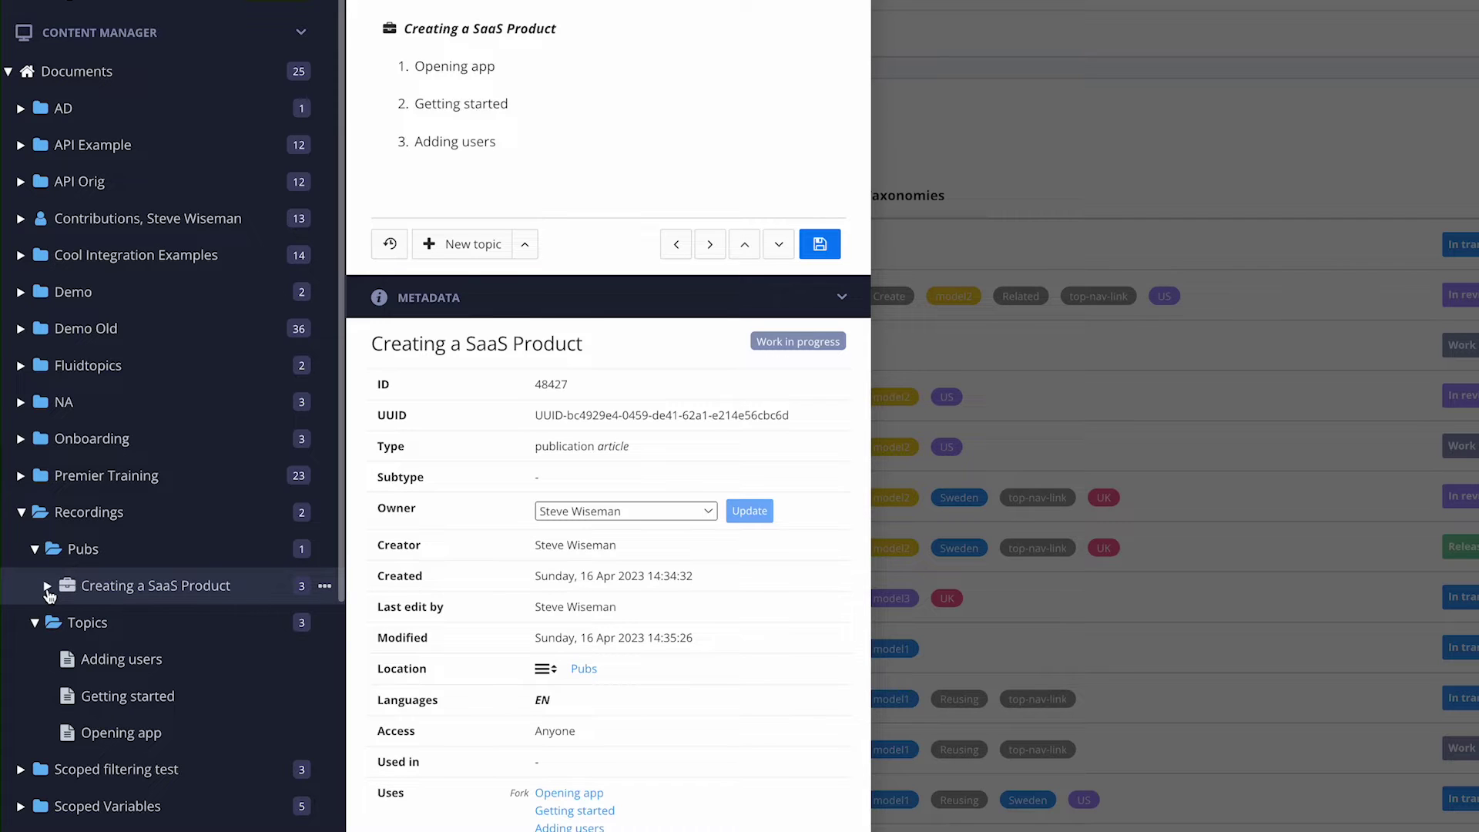
Step: Expand the Creating a SaaS Product publication in the content tree to view its topics, and collapse it again
left_click(47, 589)
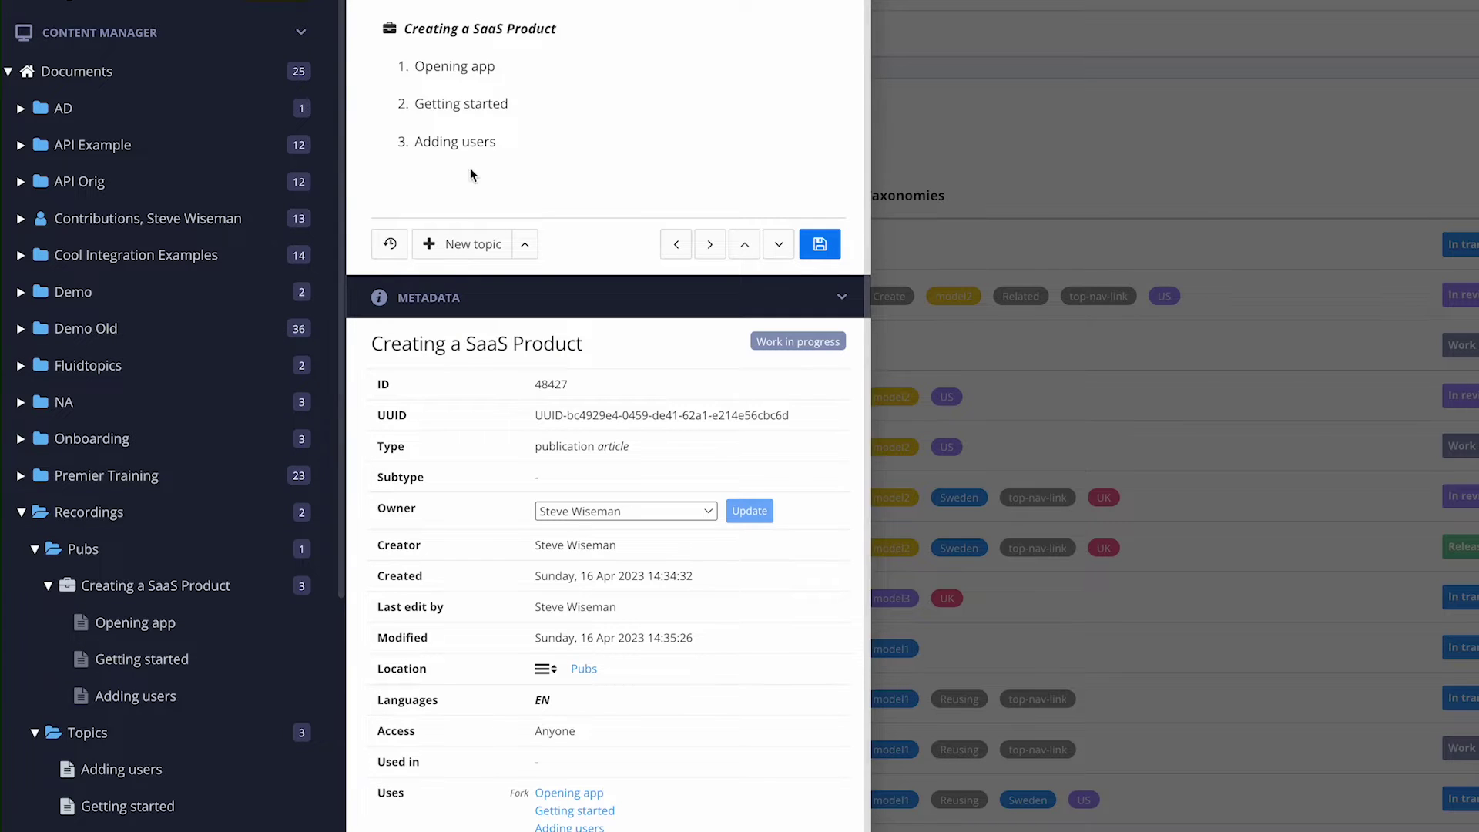
left_click(48, 586)
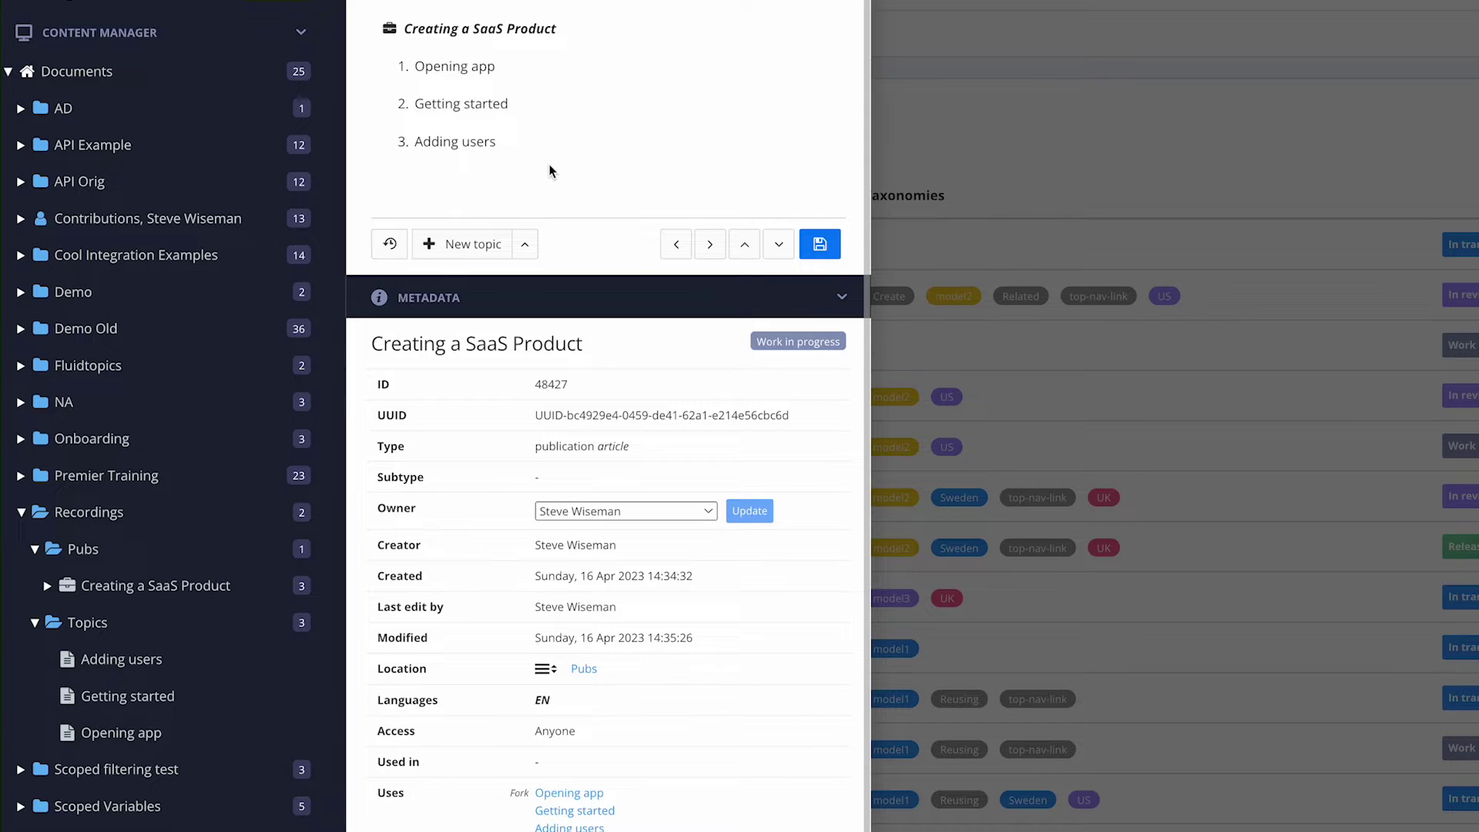
Step: Try moving the Adding users topic up and back down, and nesting it under Getting started and back out
left_click(414, 147)
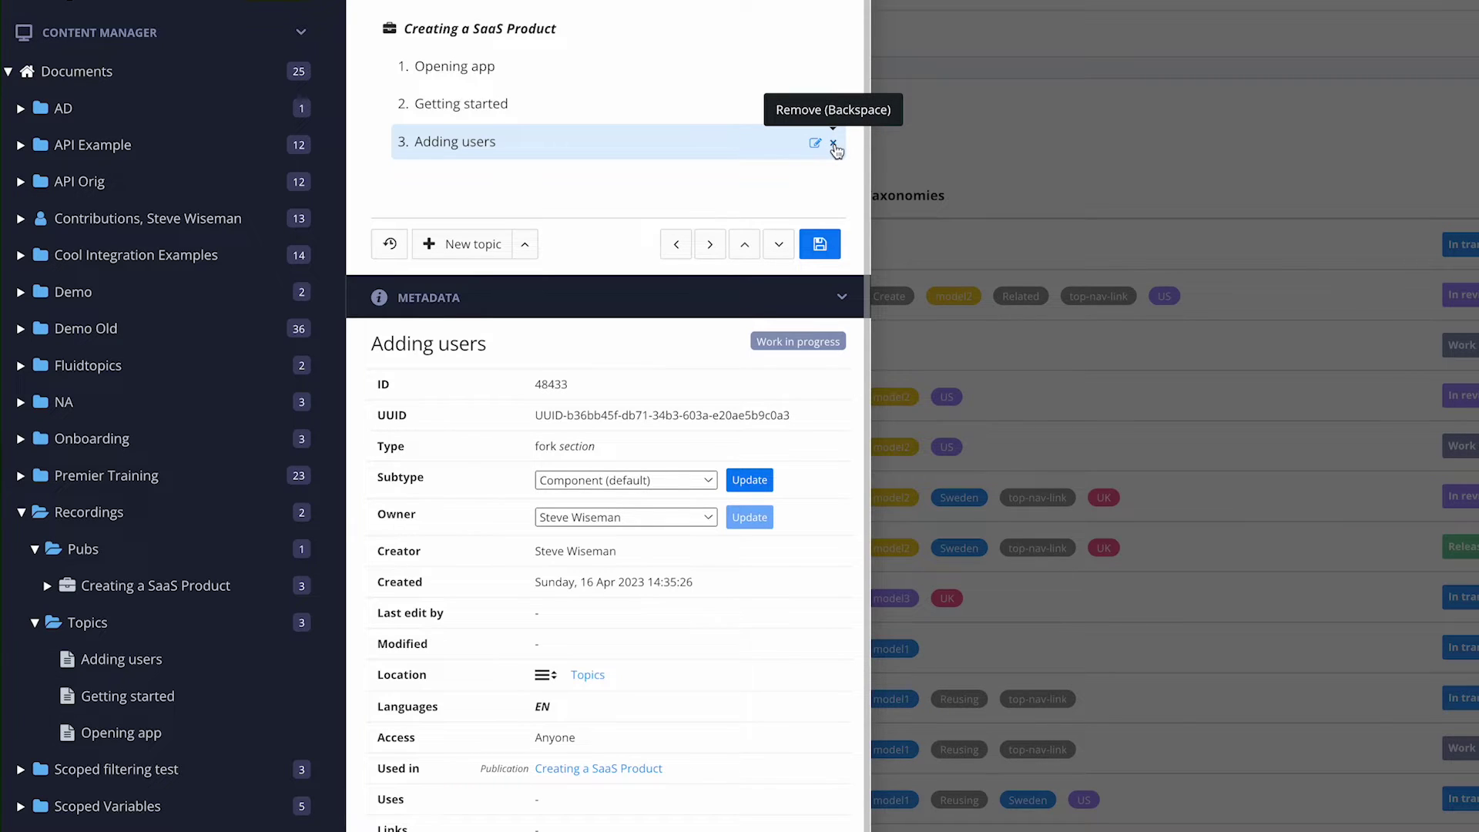
left_click(747, 251)
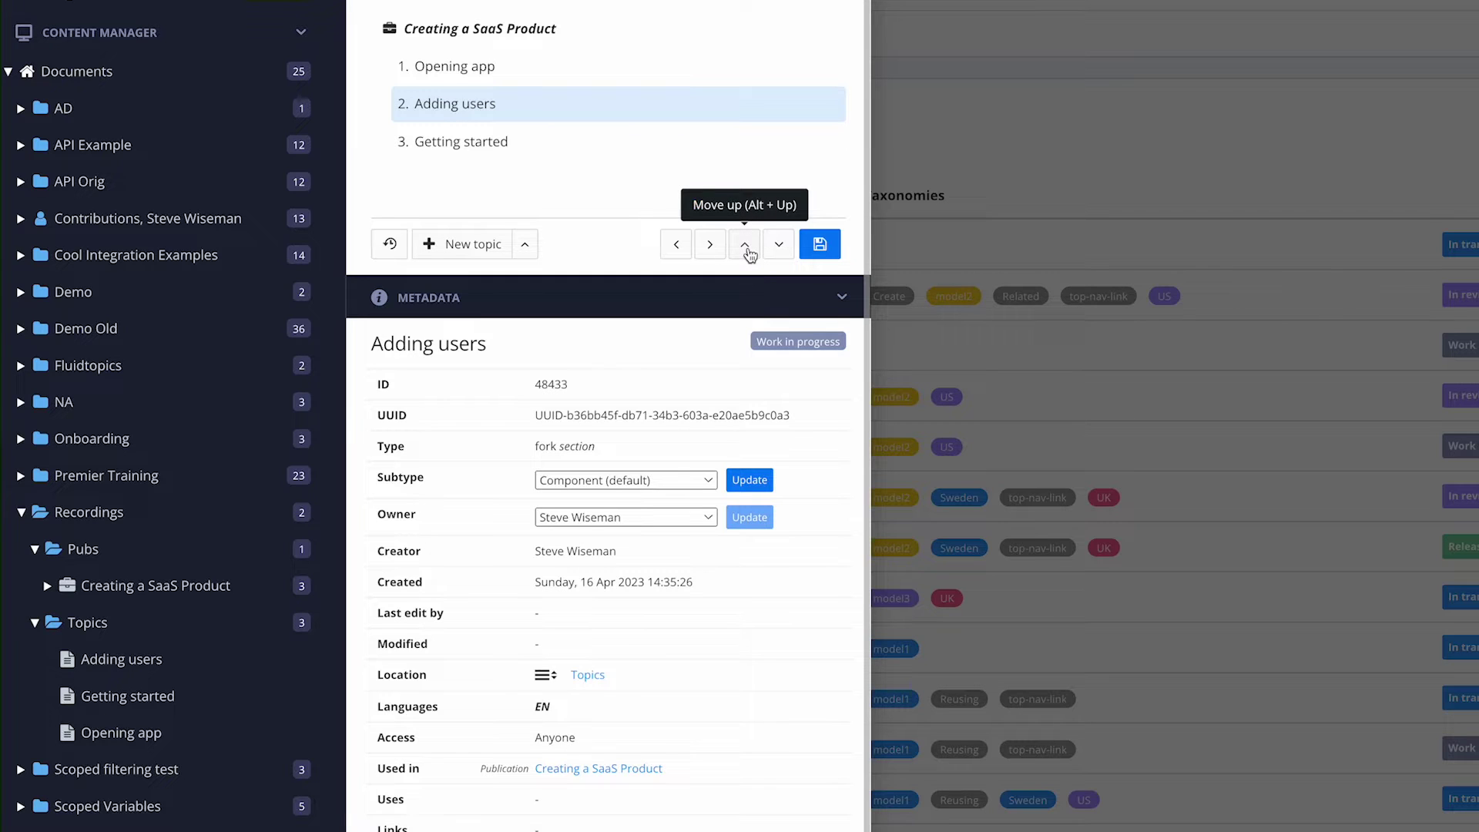
left_click(779, 247)
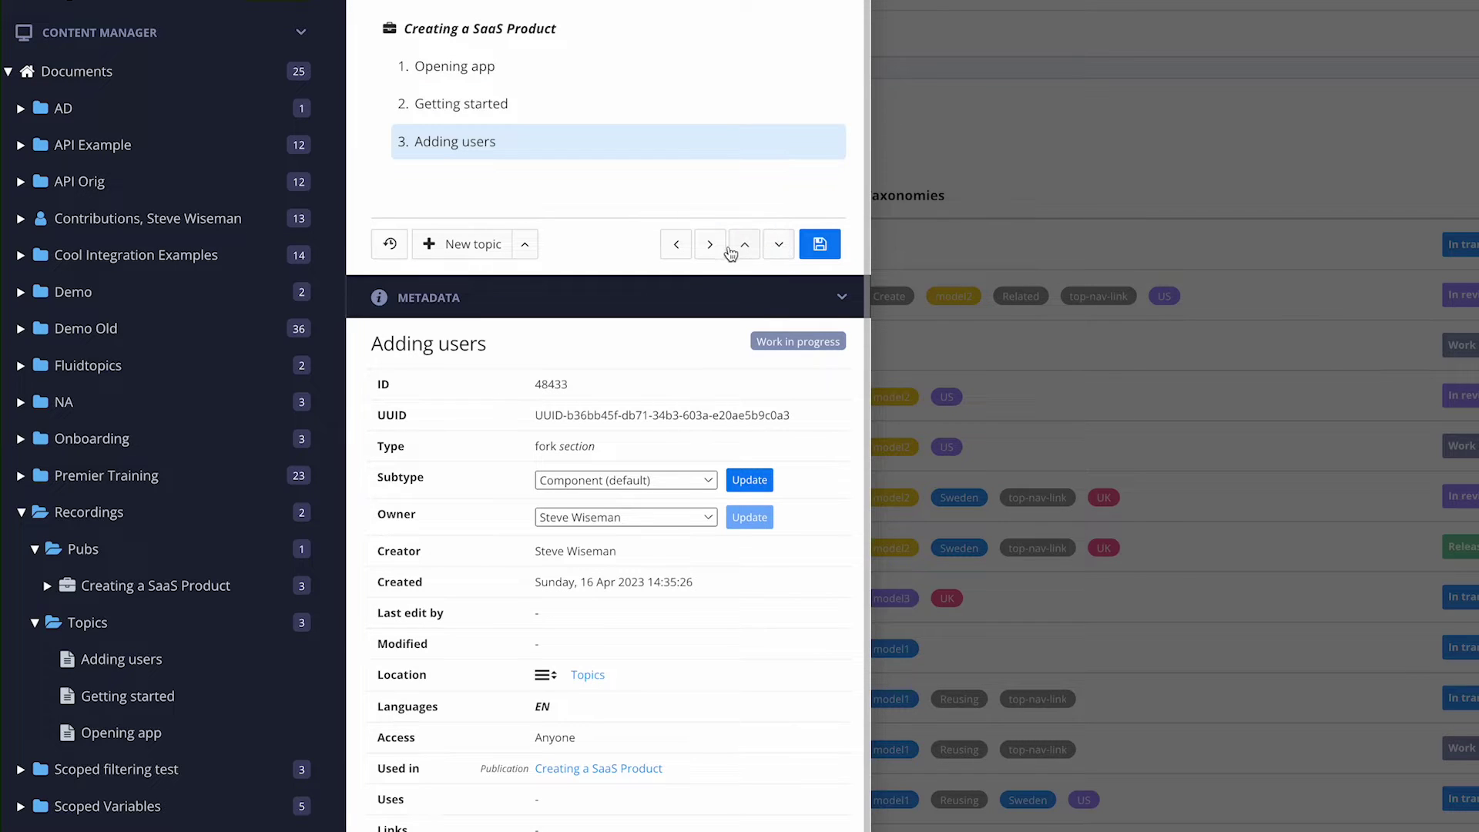
left_click(706, 248)
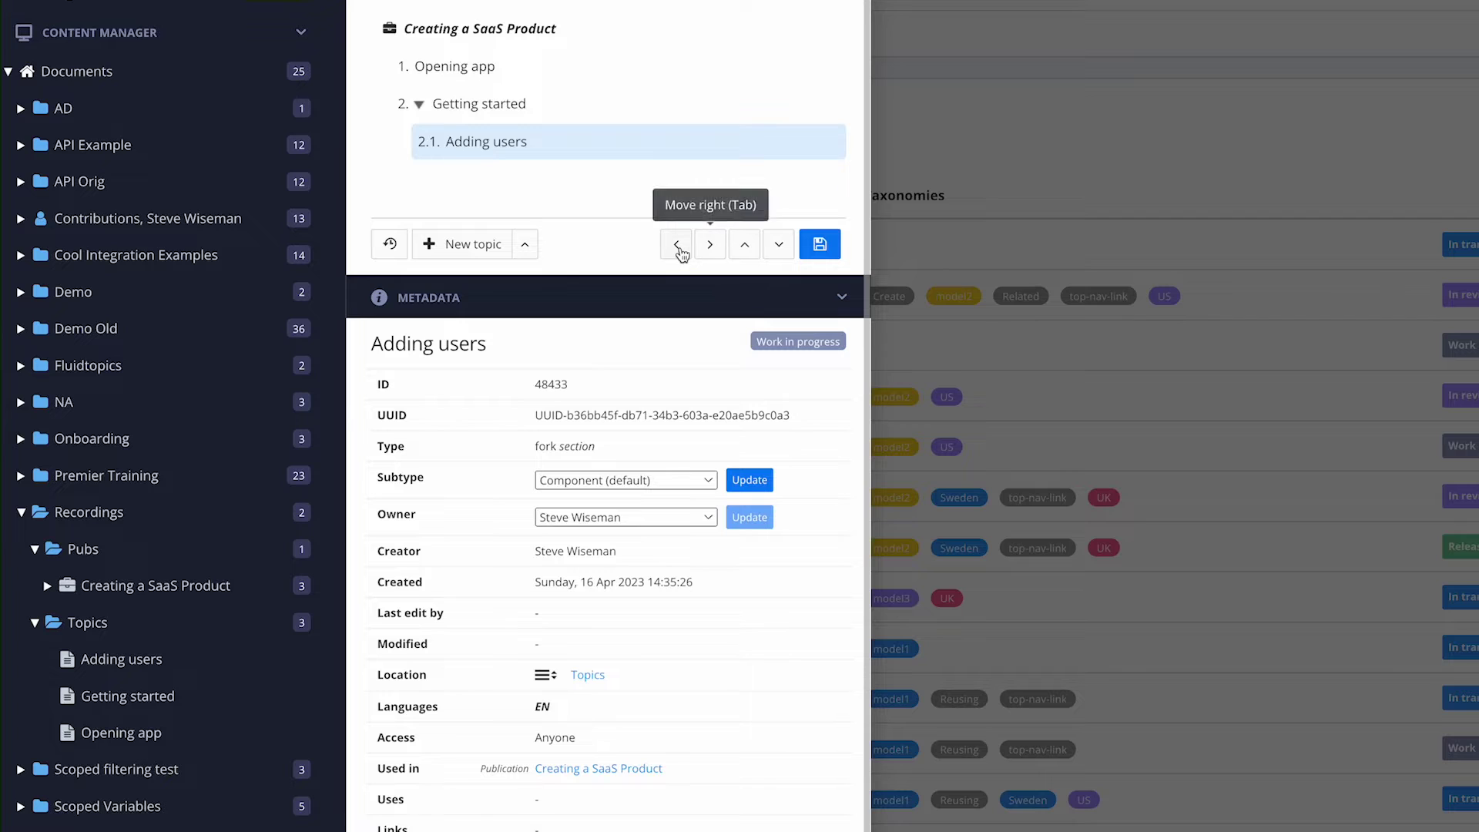
left_click(678, 247)
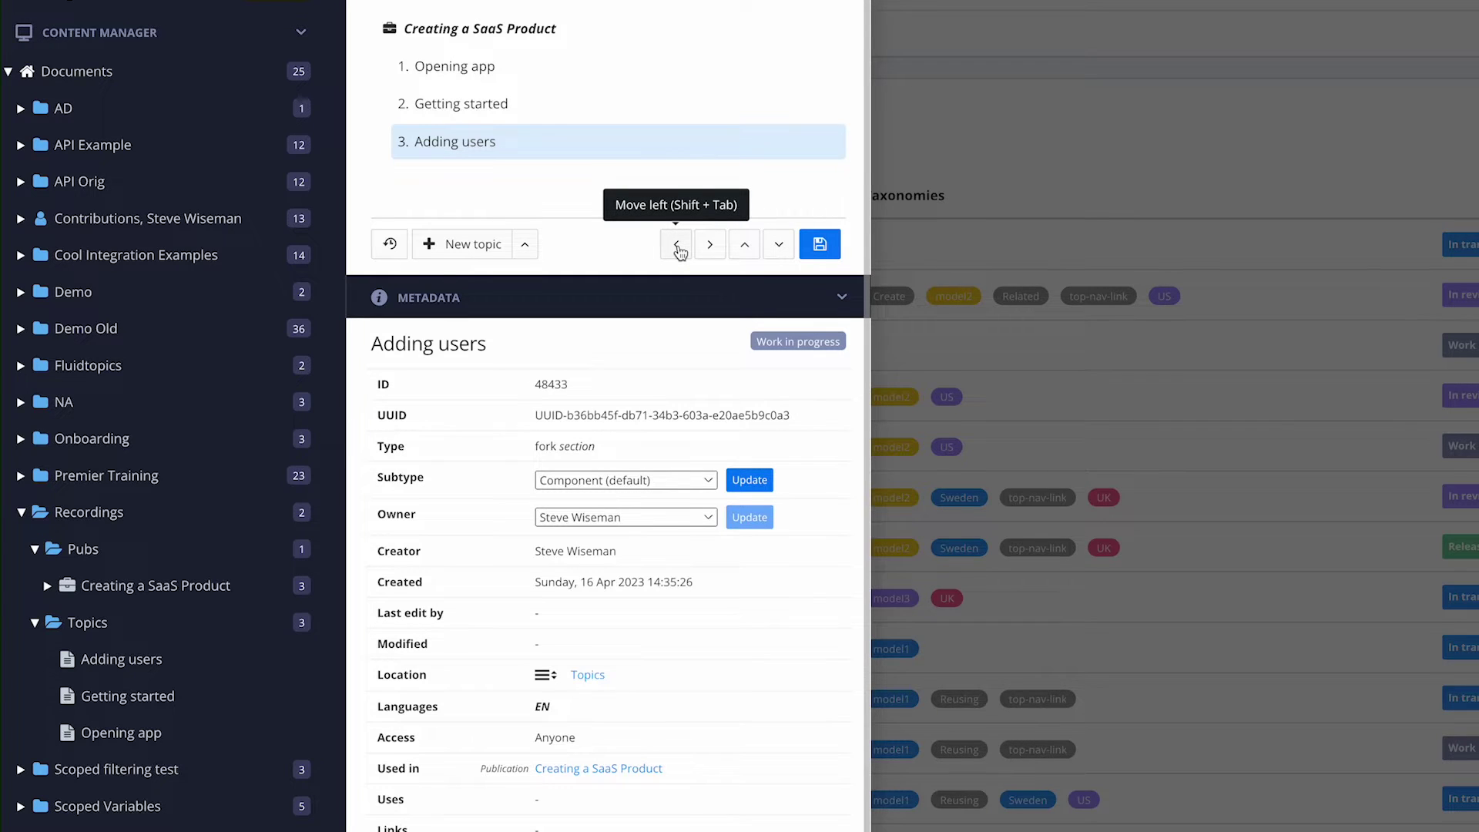
Step: Nest Getting started under Opening app and add Create Your First Topic from Tutorial Topics at the end of the structure
left_click(409, 108)
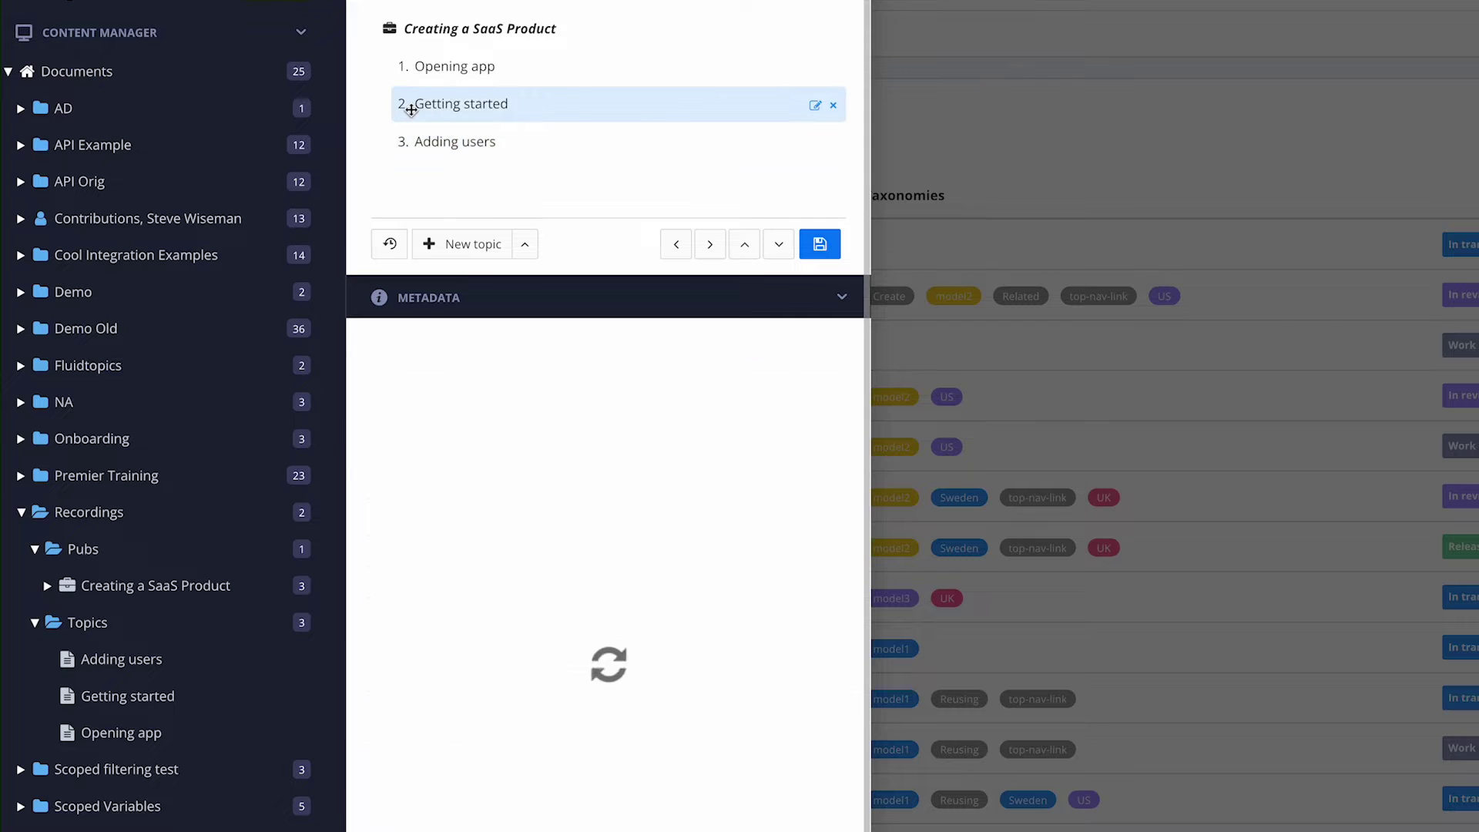
left_click(708, 248)
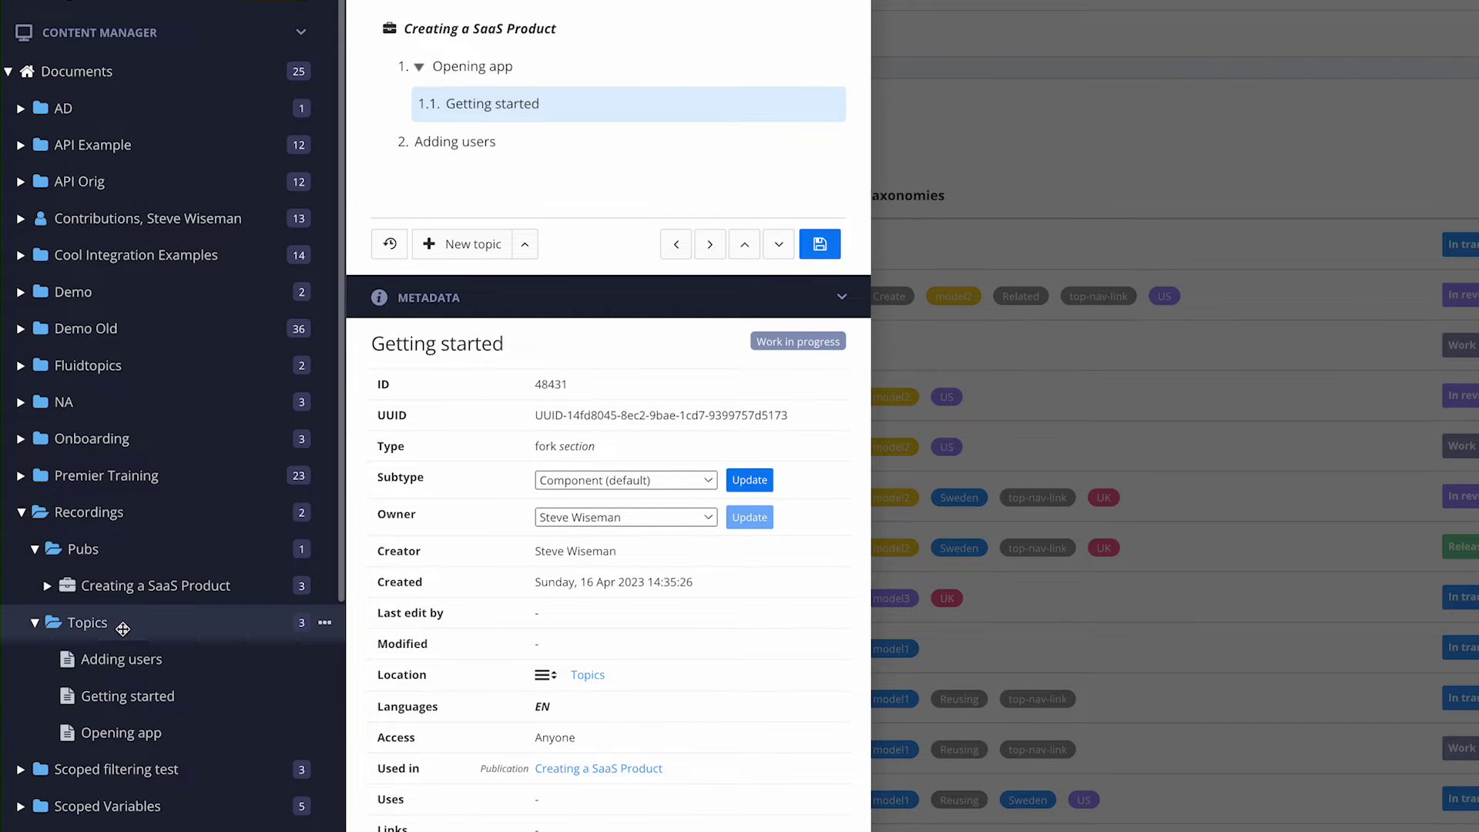
scroll(122, 621, "down", 3)
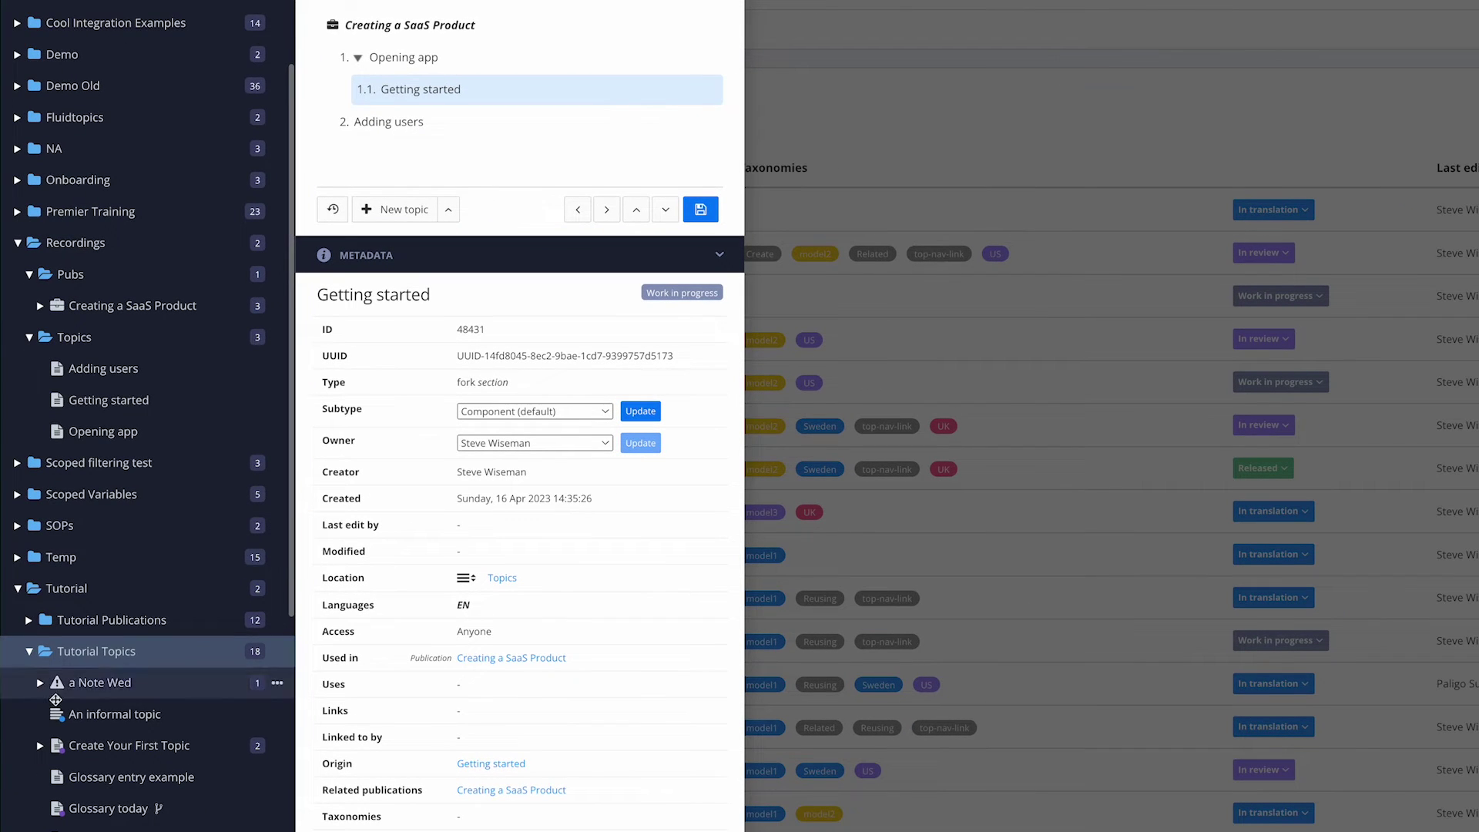
left_click(57, 745)
left_click_drag(57, 745, 405, 144)
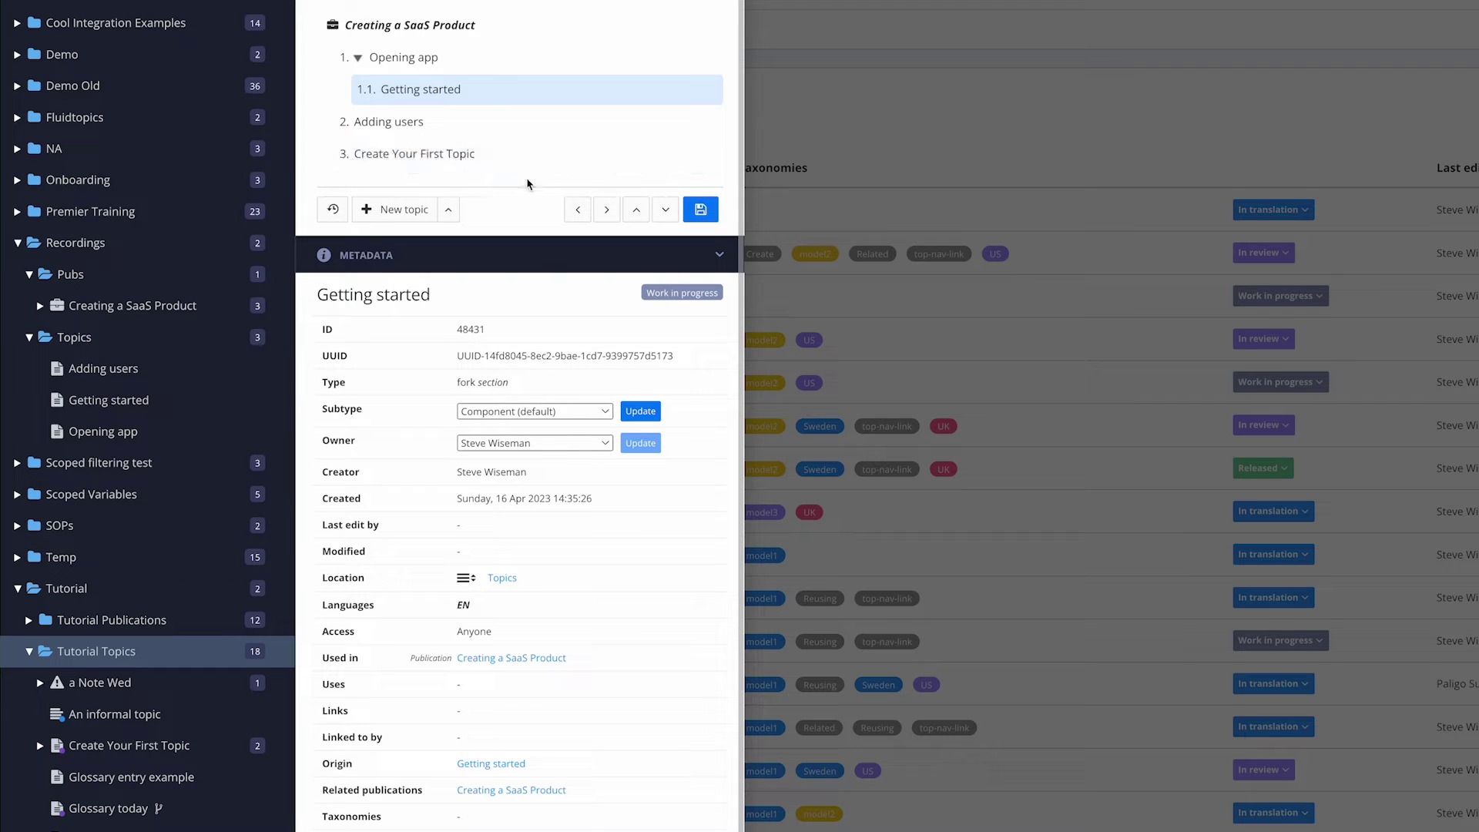
Step: Nest Create Your First Topic under Adding users and save the publication structure
left_click(606, 210)
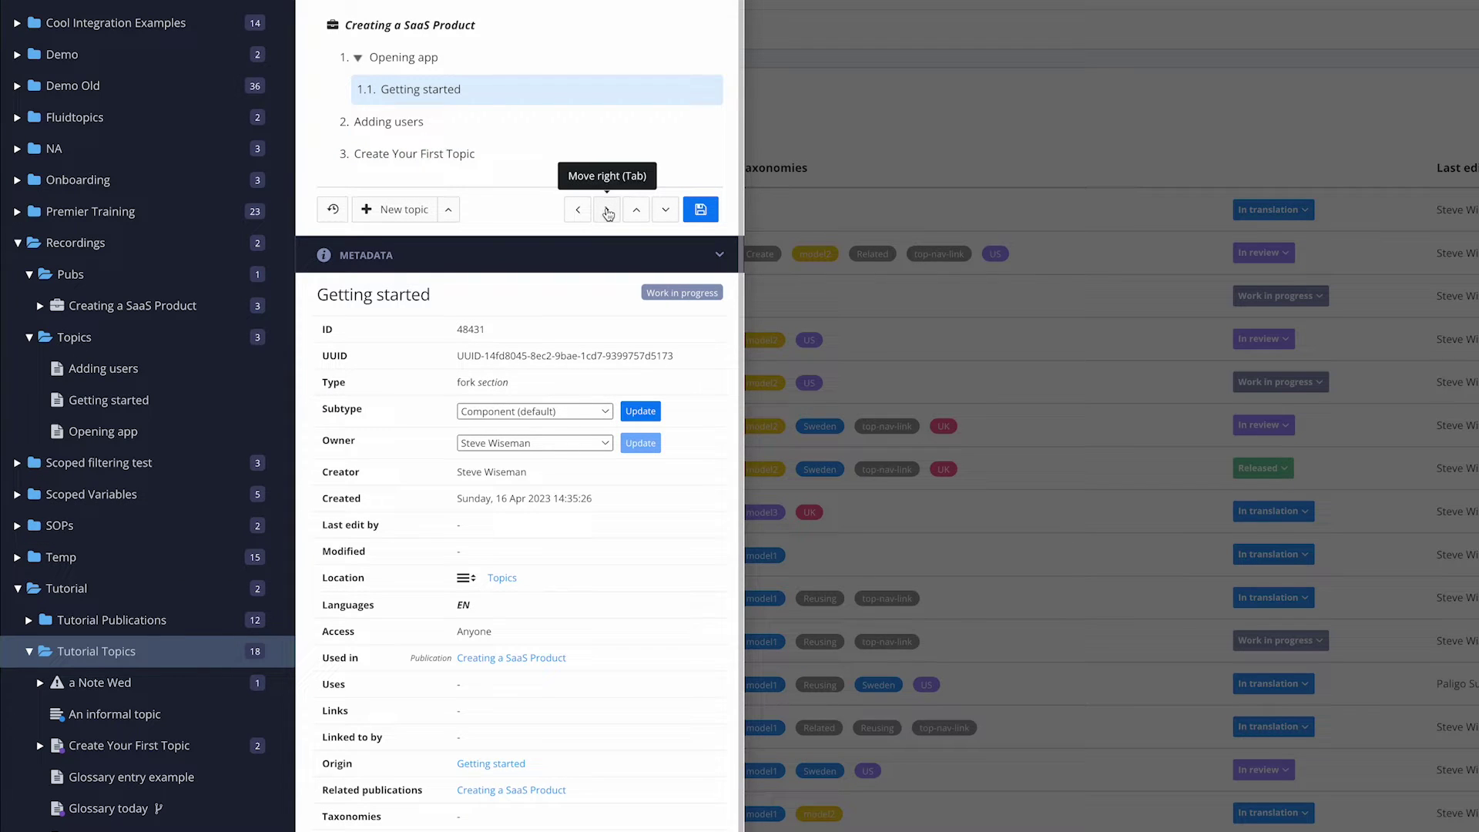
left_click(407, 153)
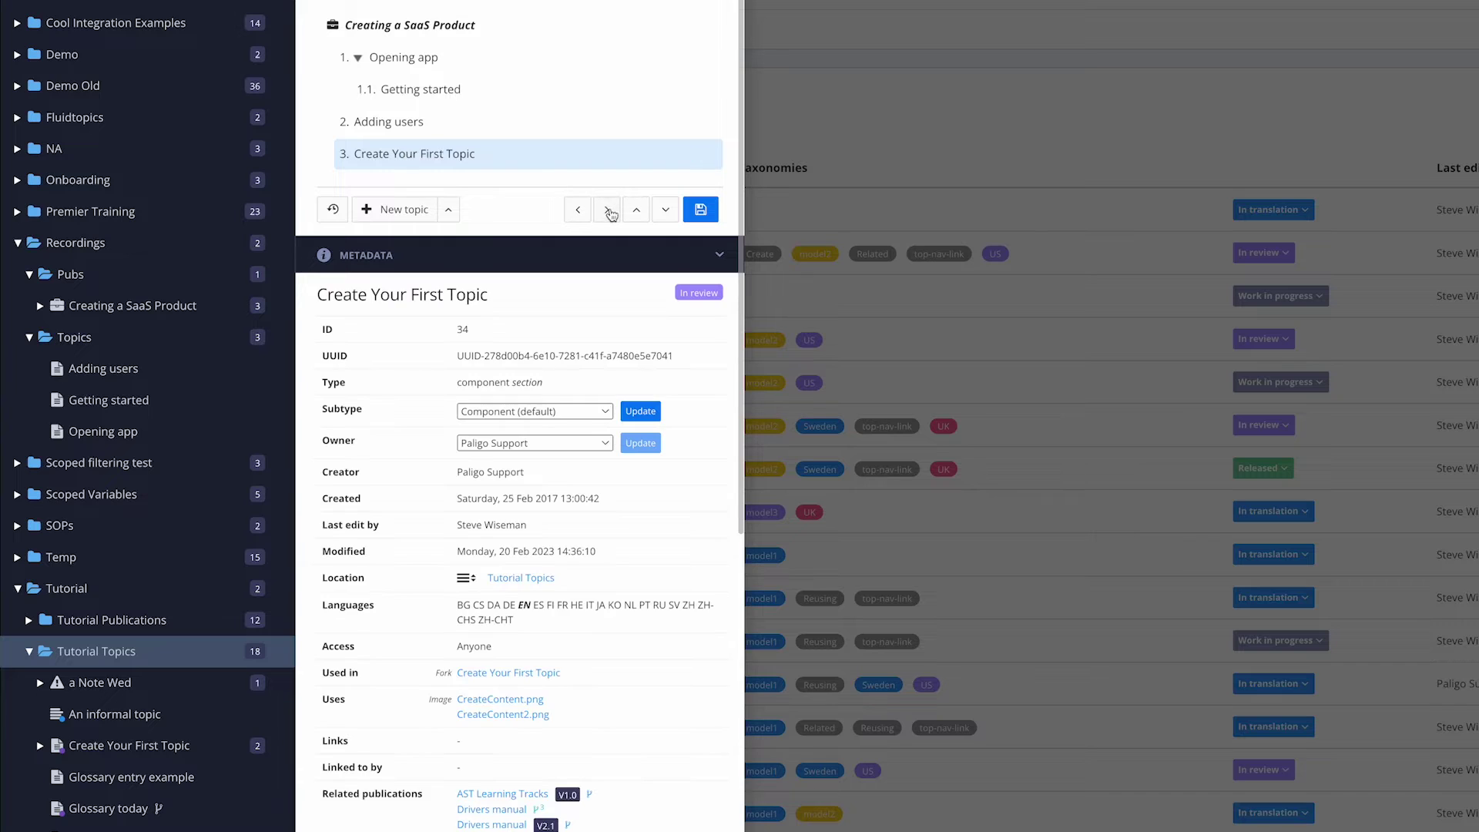
left_click(608, 211)
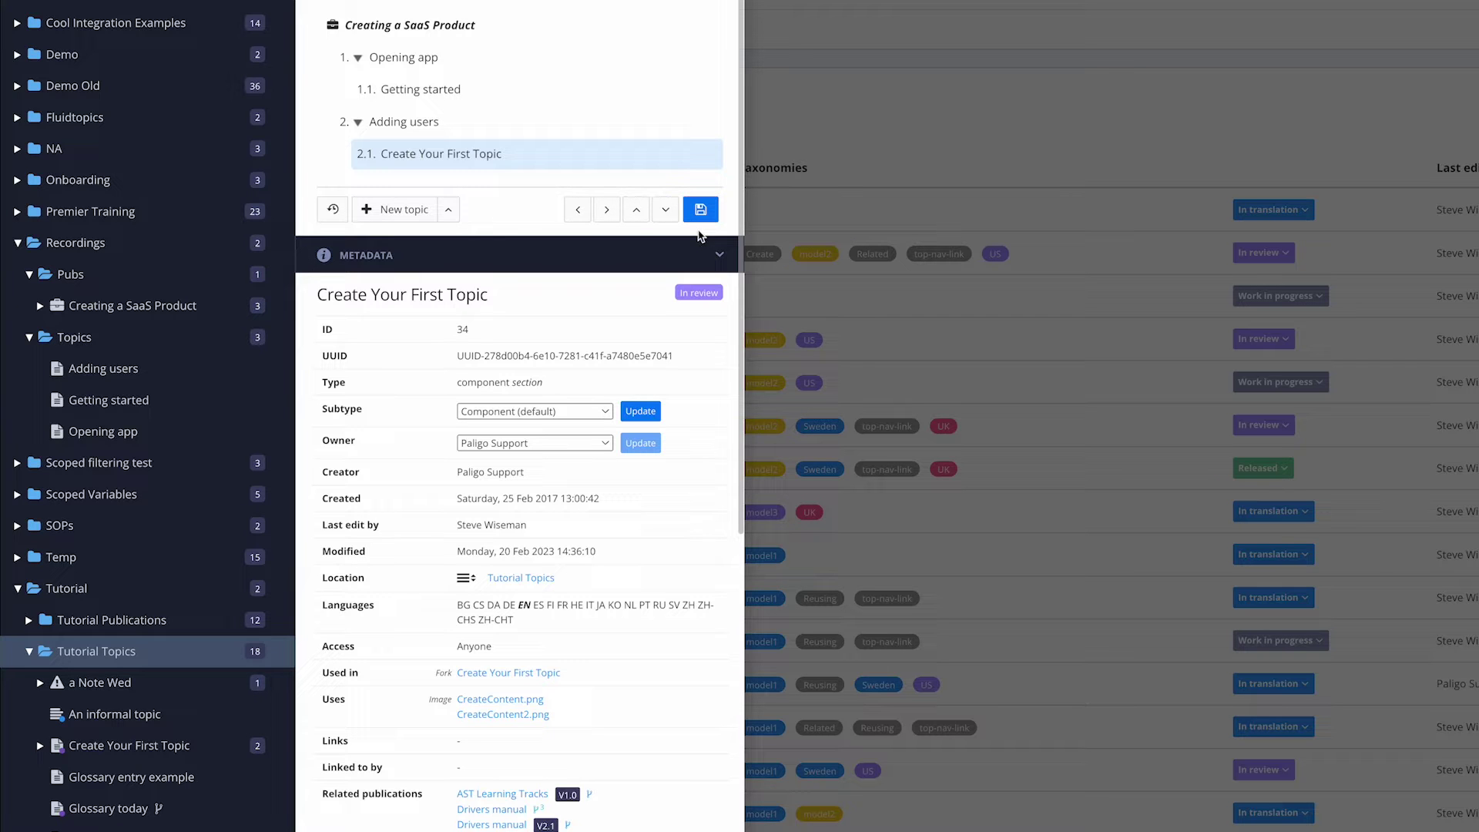
left_click(700, 210)
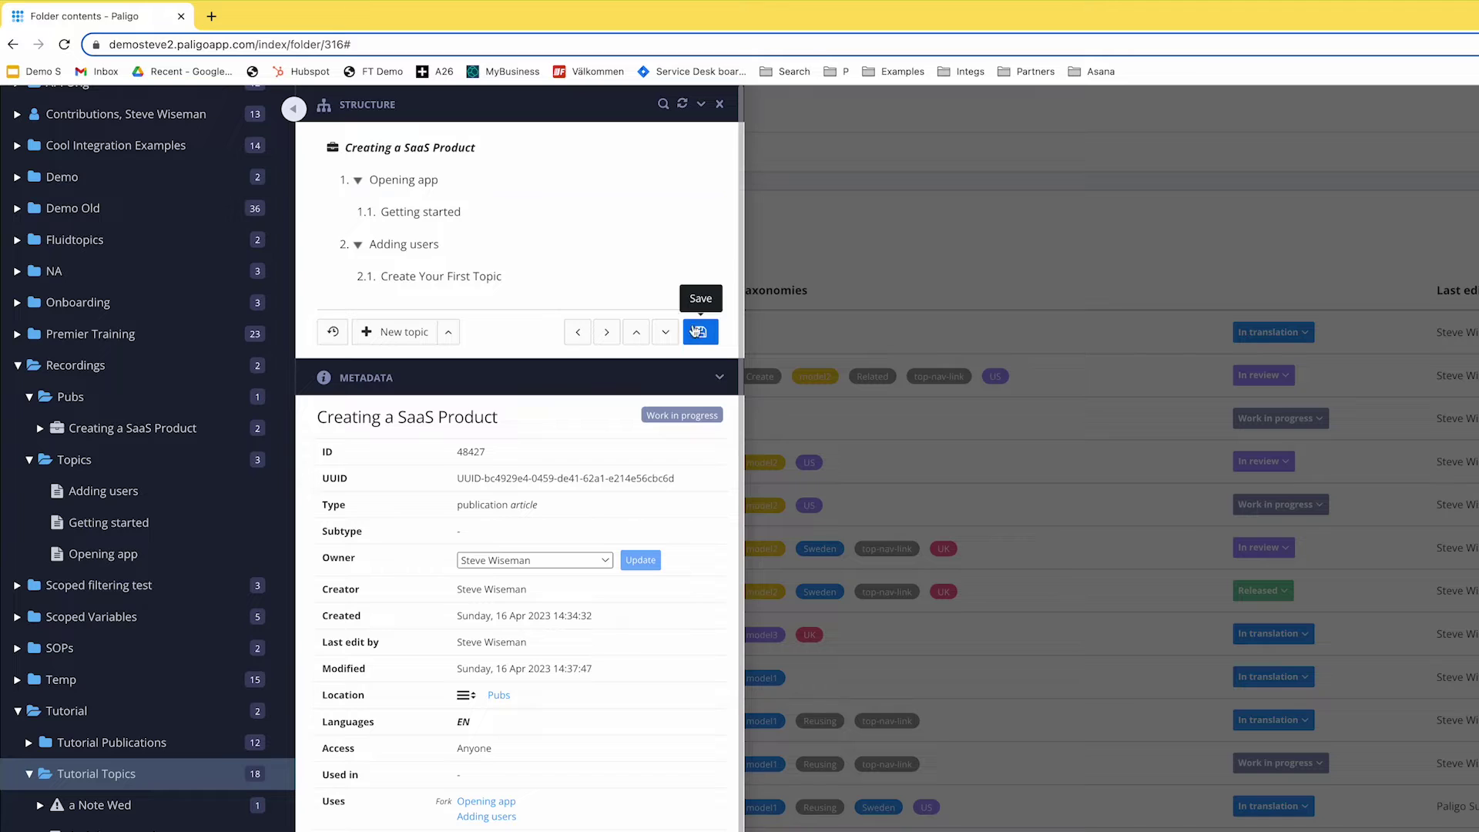
Step: Search the publication structure for "getting"
left_click_drag(637, 213, 659, 163)
left_click(663, 105)
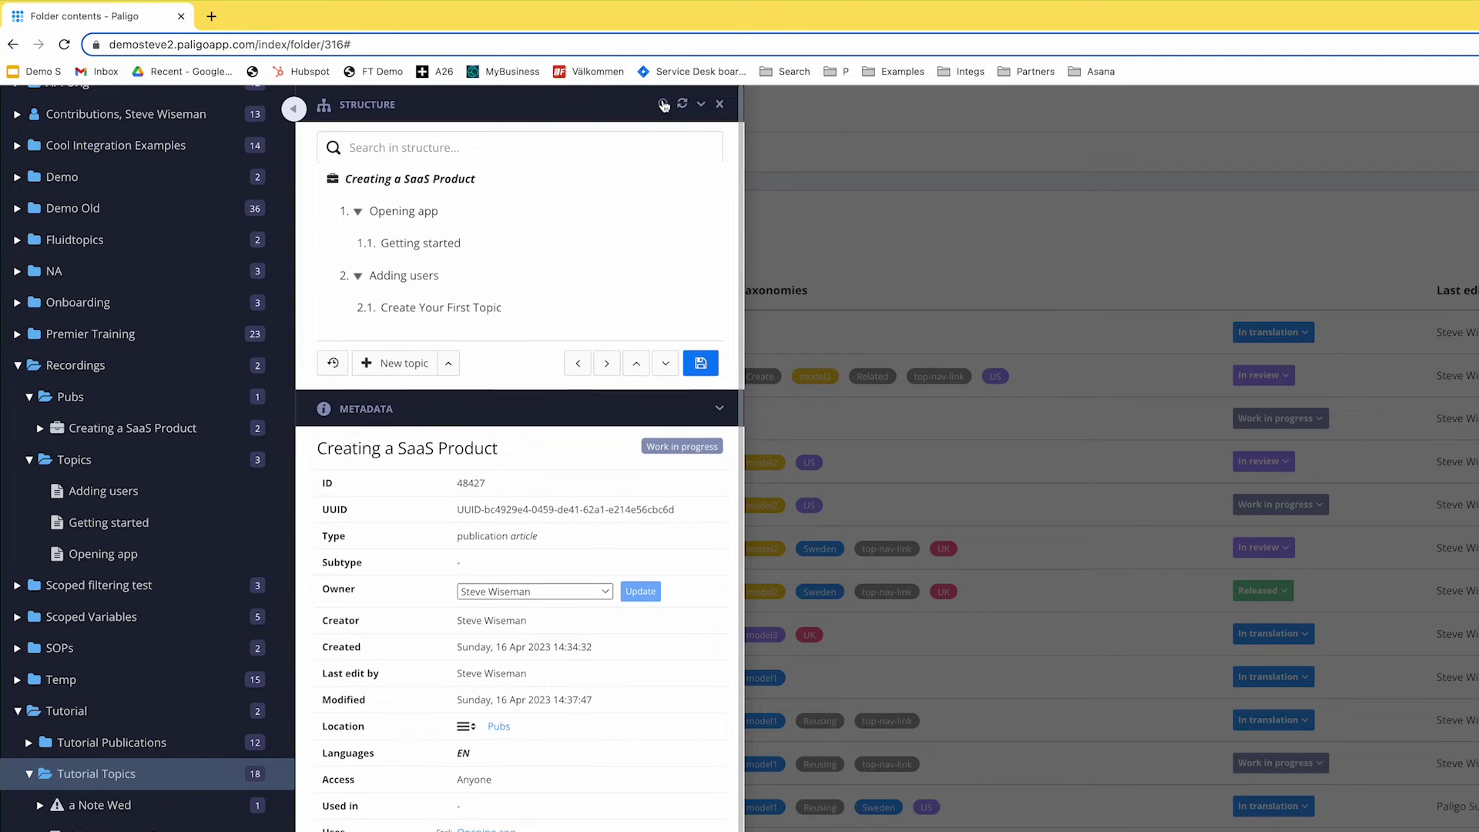
type("getting")
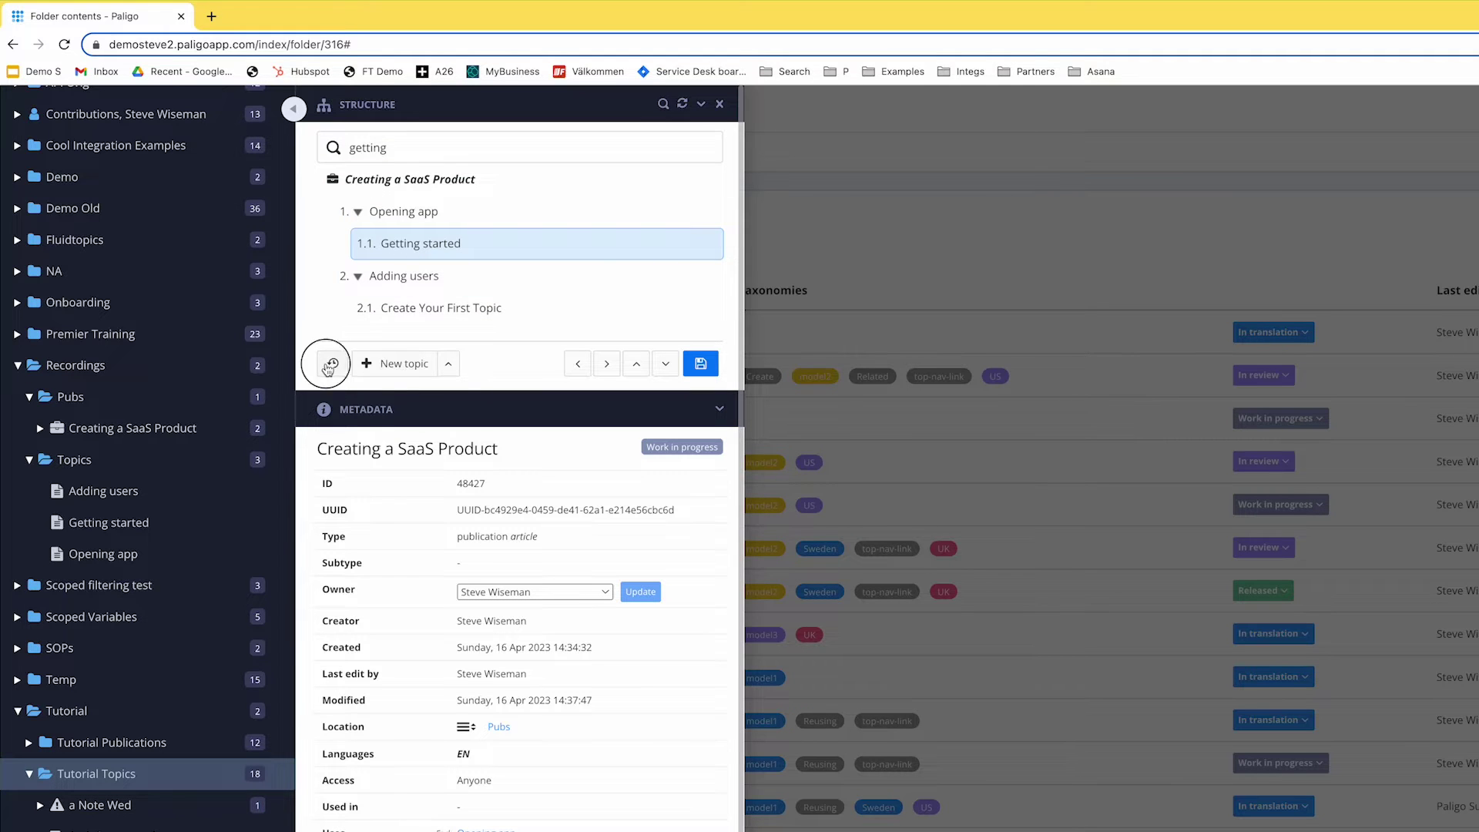
Step: Preview both structure revisions of Creating a SaaS Product, then close the revisions and the structure search
left_click(321, 353)
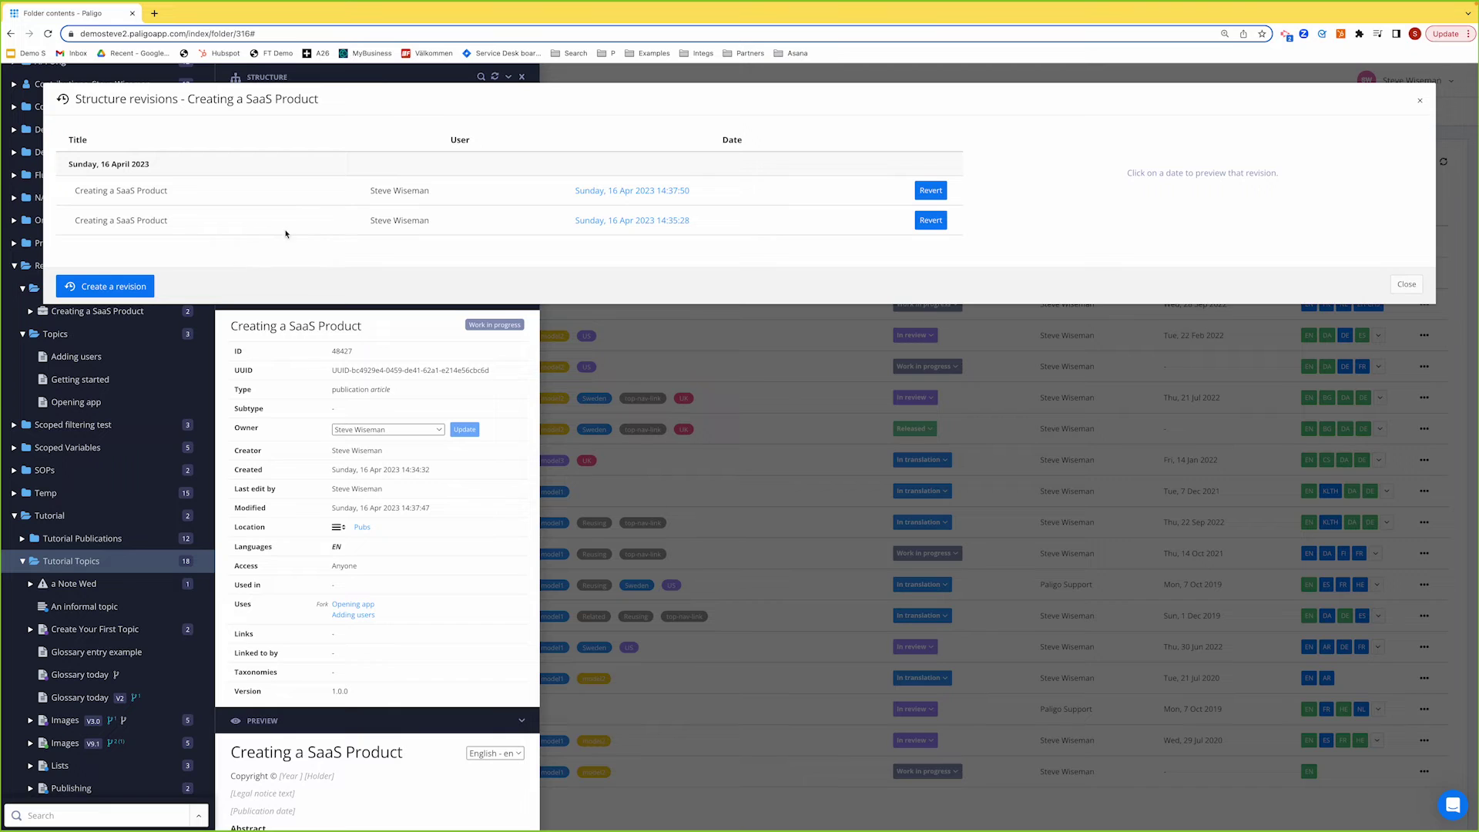
left_click(608, 194)
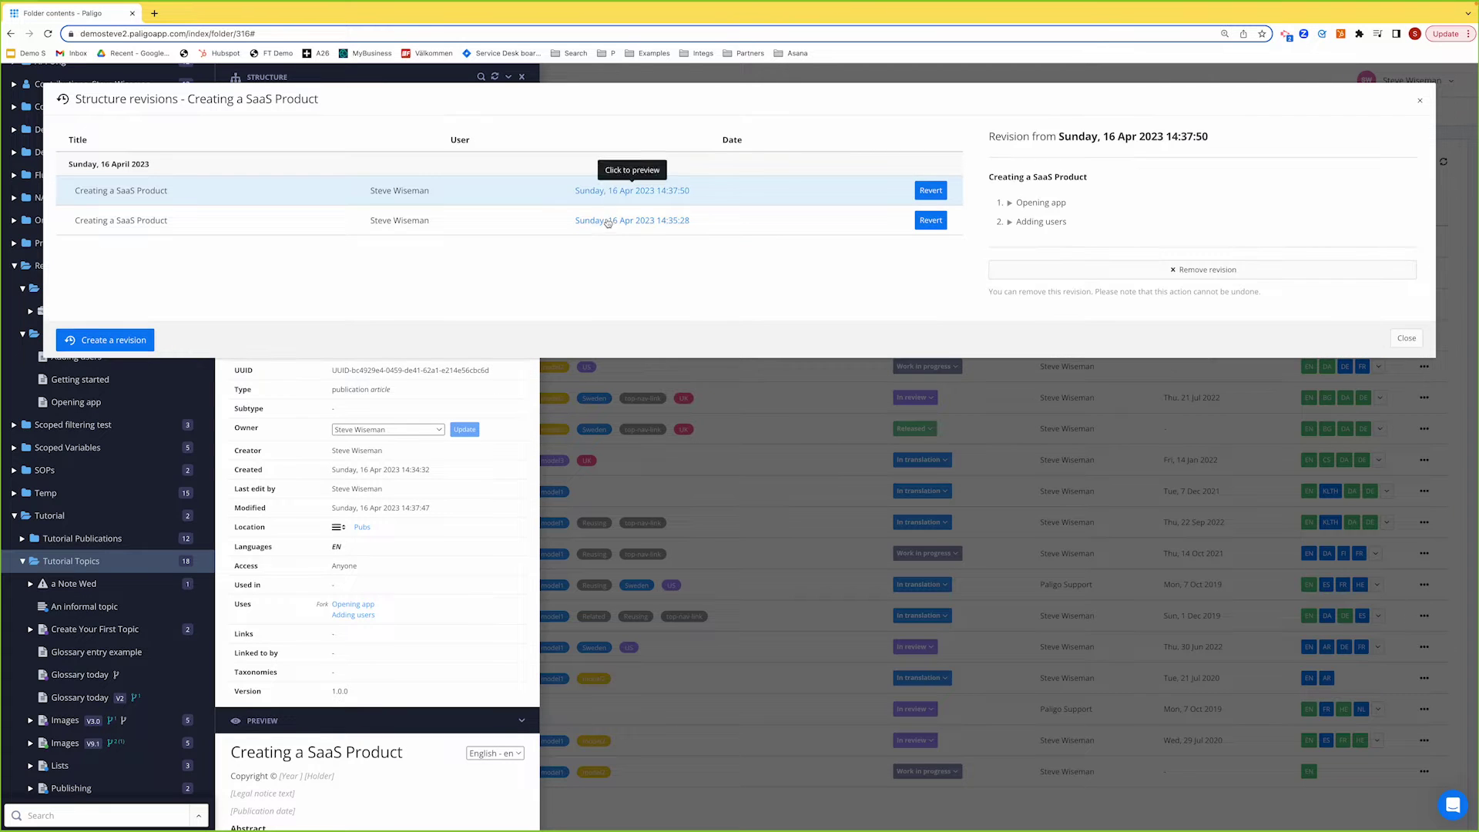
left_click(608, 221)
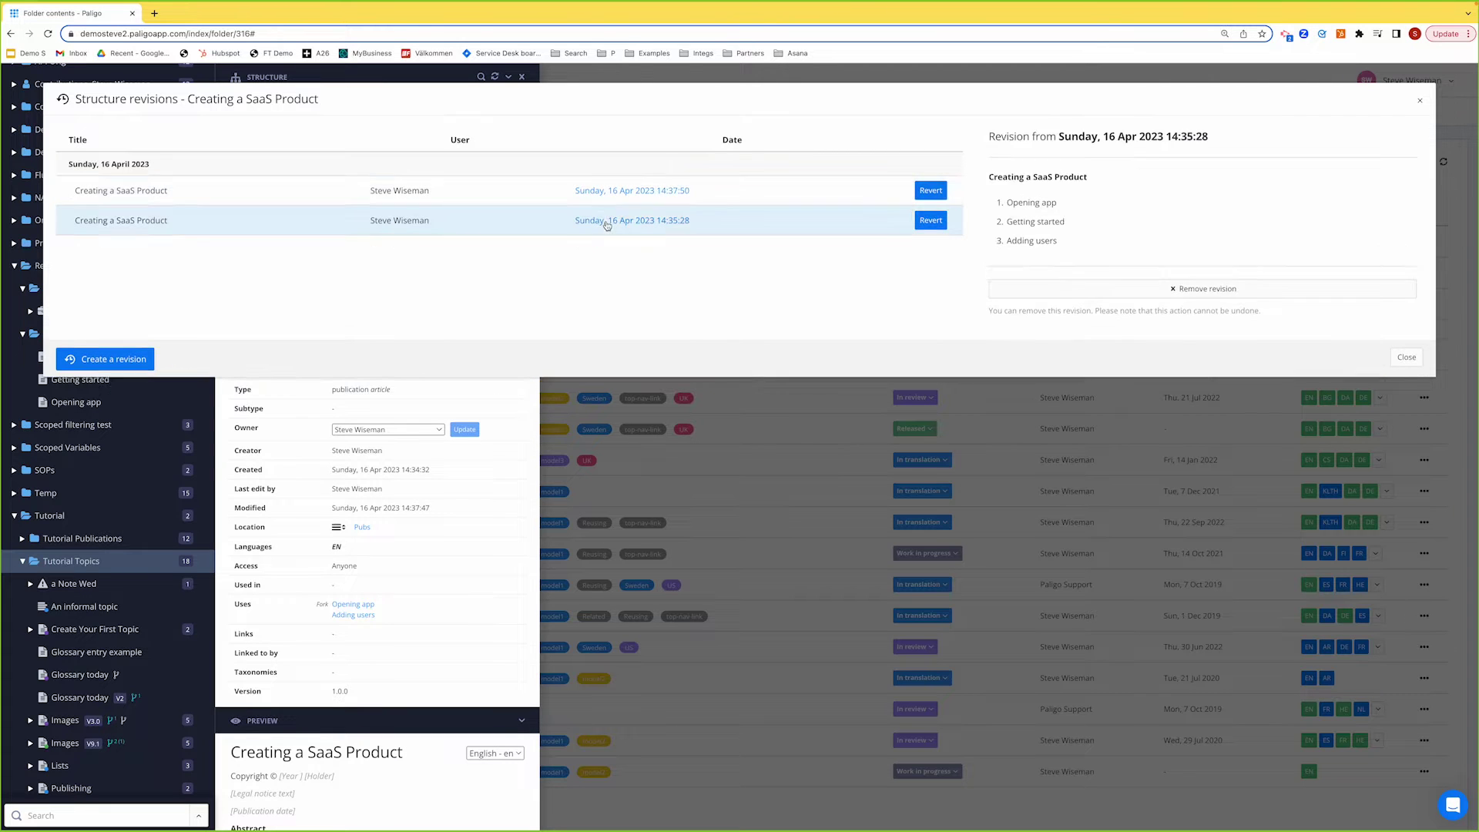
left_click(1405, 359)
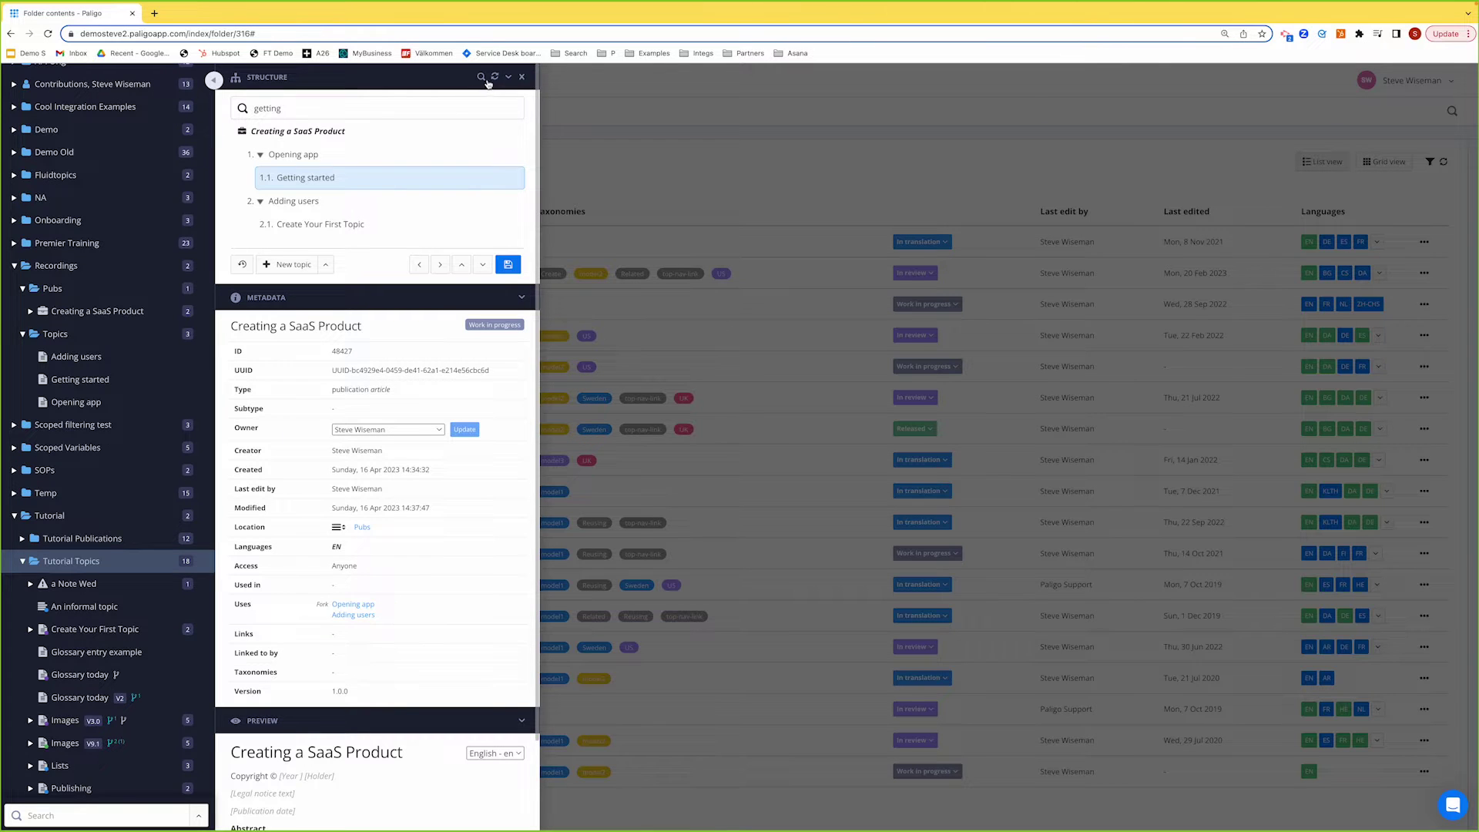
left_click(479, 77)
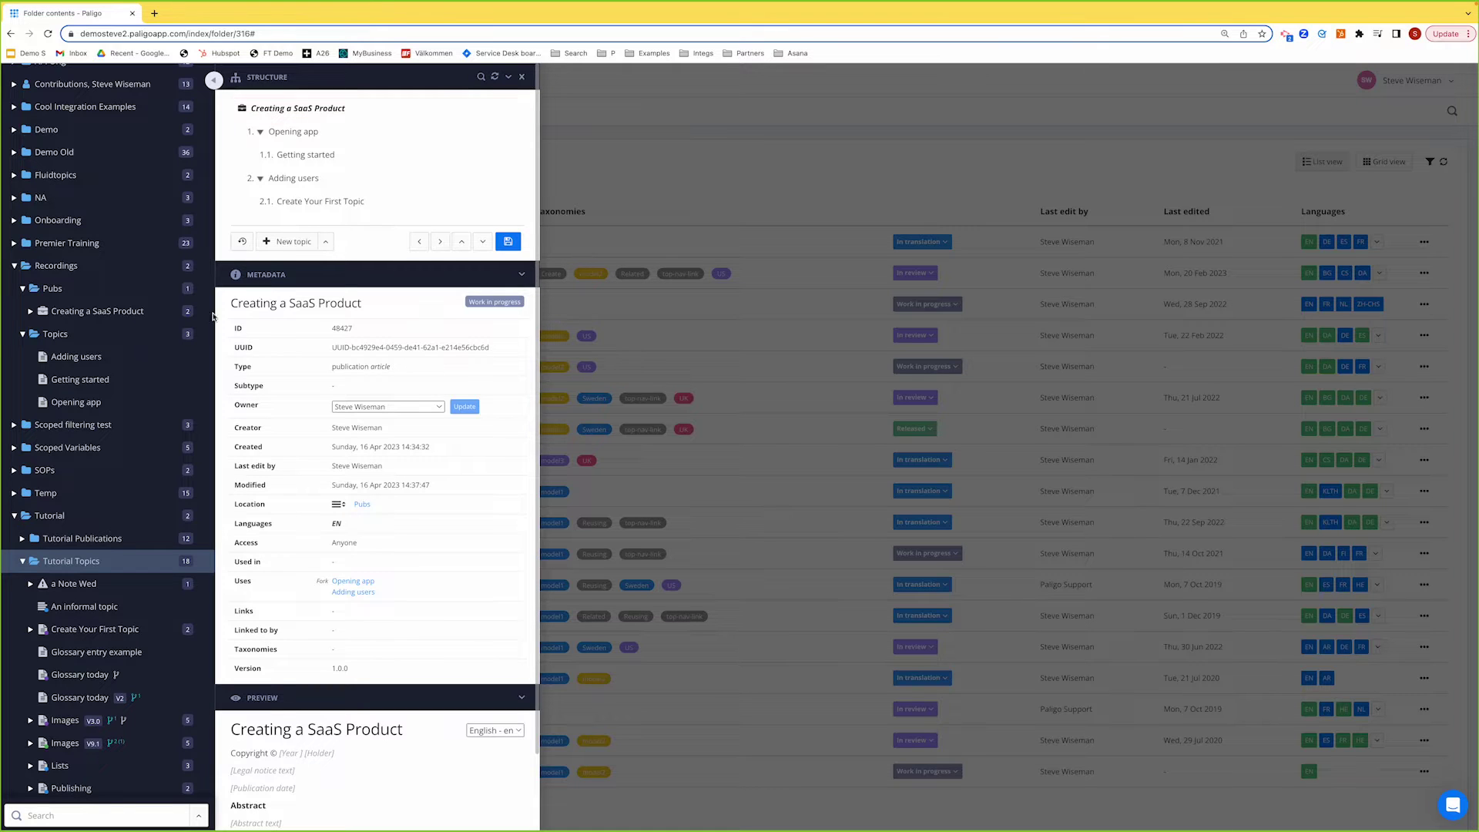
Step: Expand the Creating a SaaS Product publication and its Opening app and Adding users topics in the content tree
left_click(29, 312)
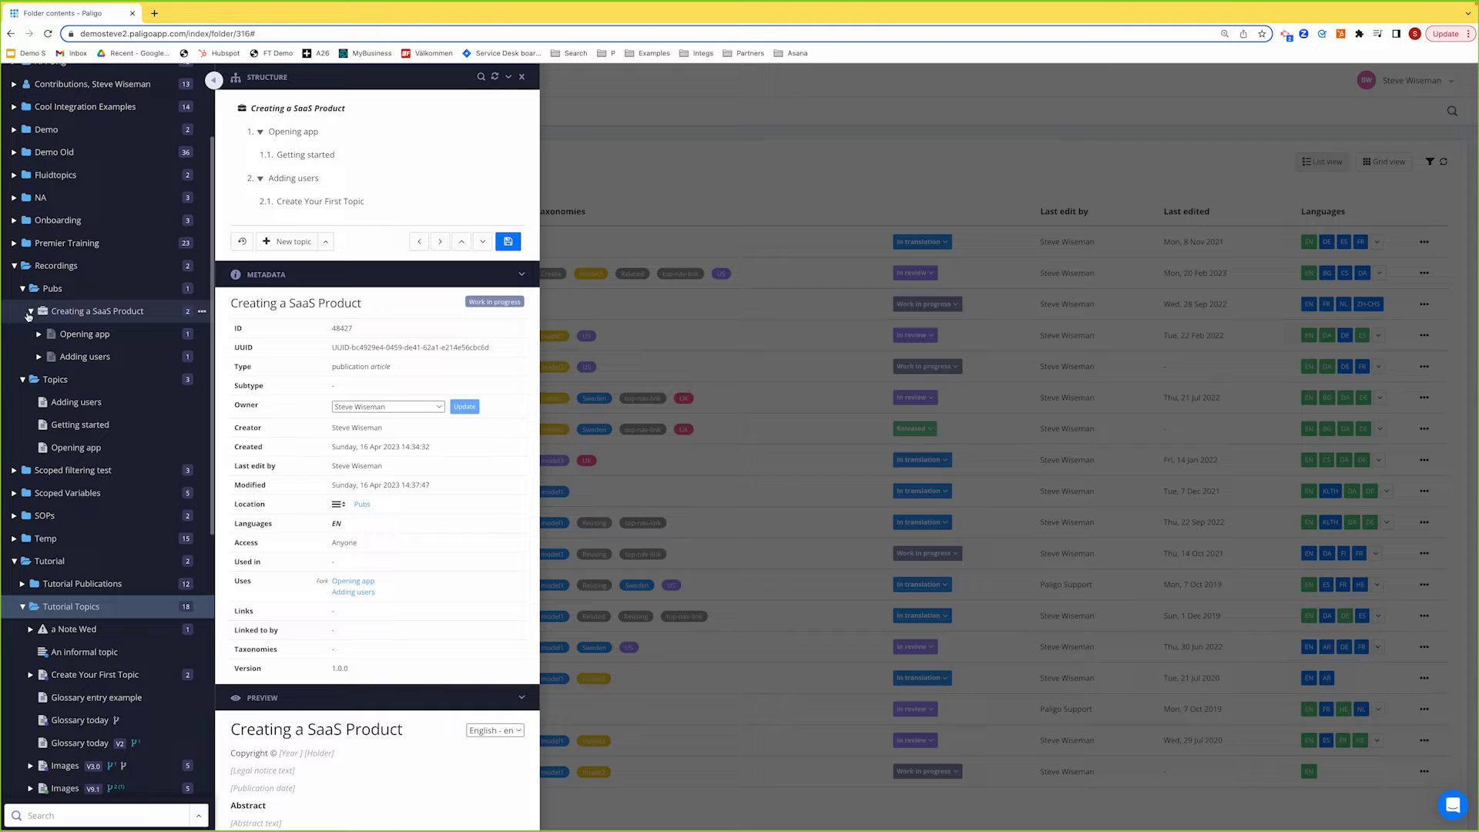
left_click(39, 334)
left_click(39, 380)
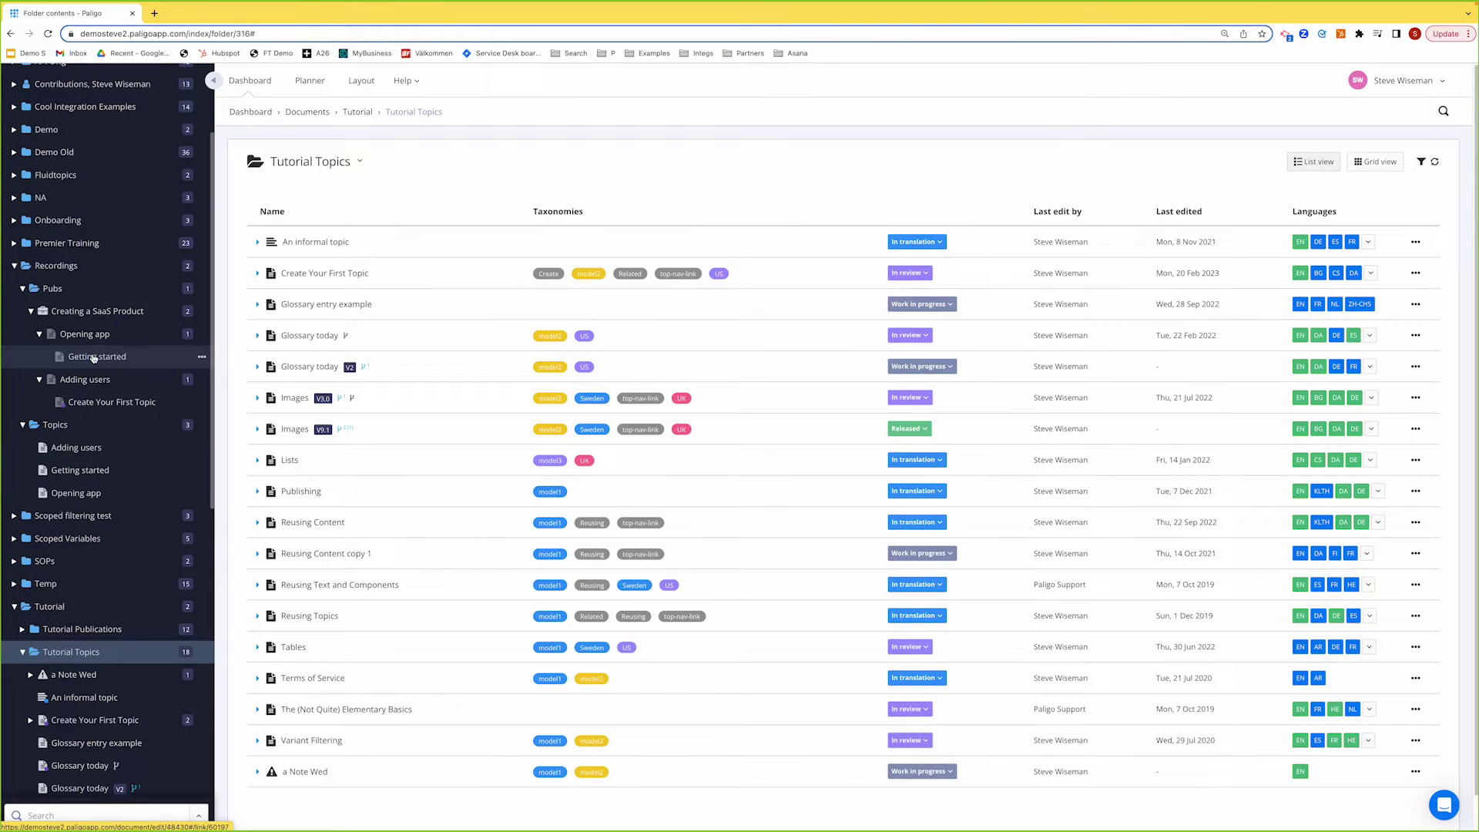
Step: View the editing options available for the Getting started topic in the Topics folder and dismiss them
left_click_drag(93, 358, 124, 469)
left_click(202, 469)
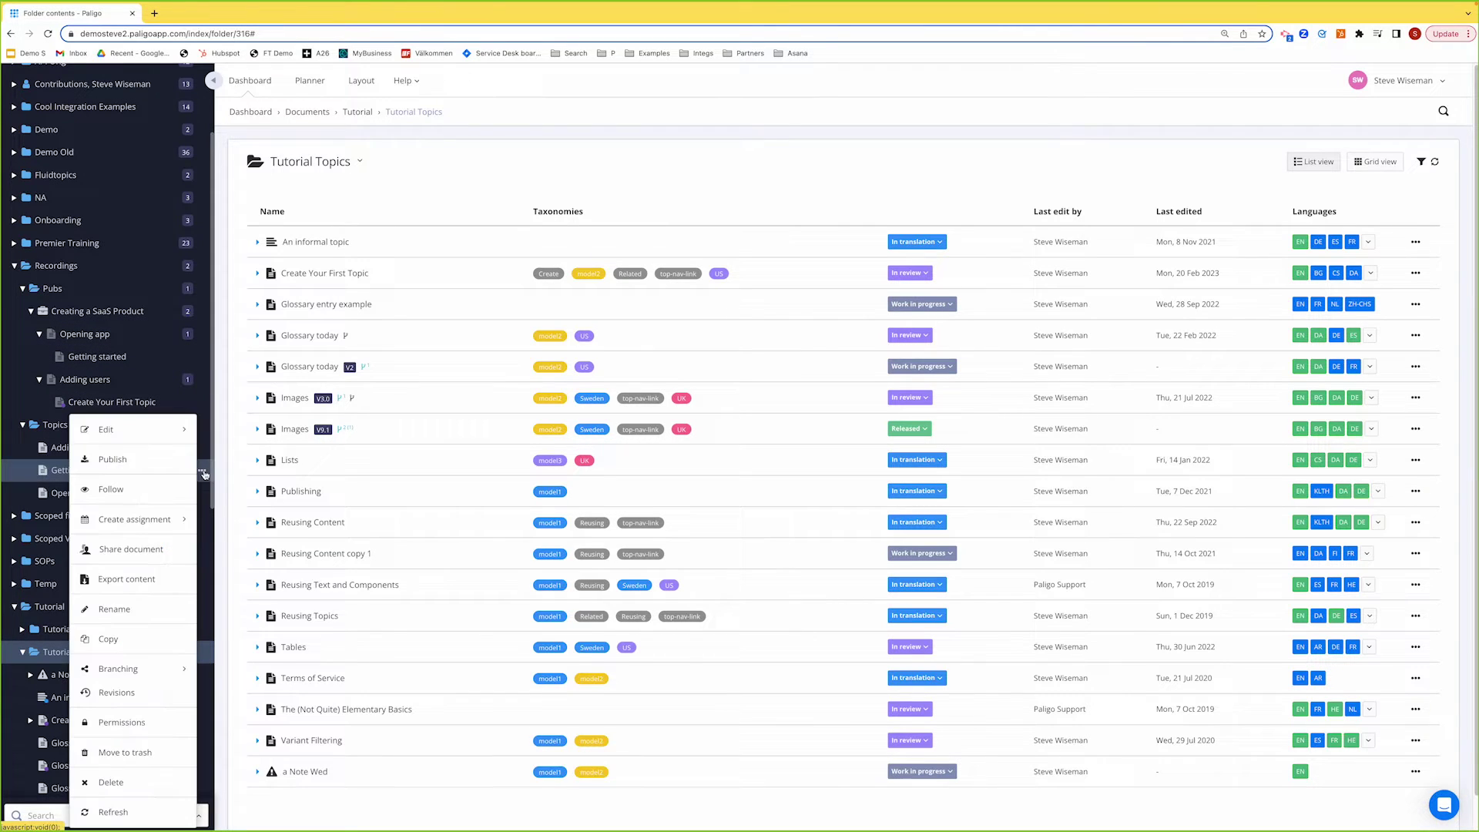
mouse_move(185, 430)
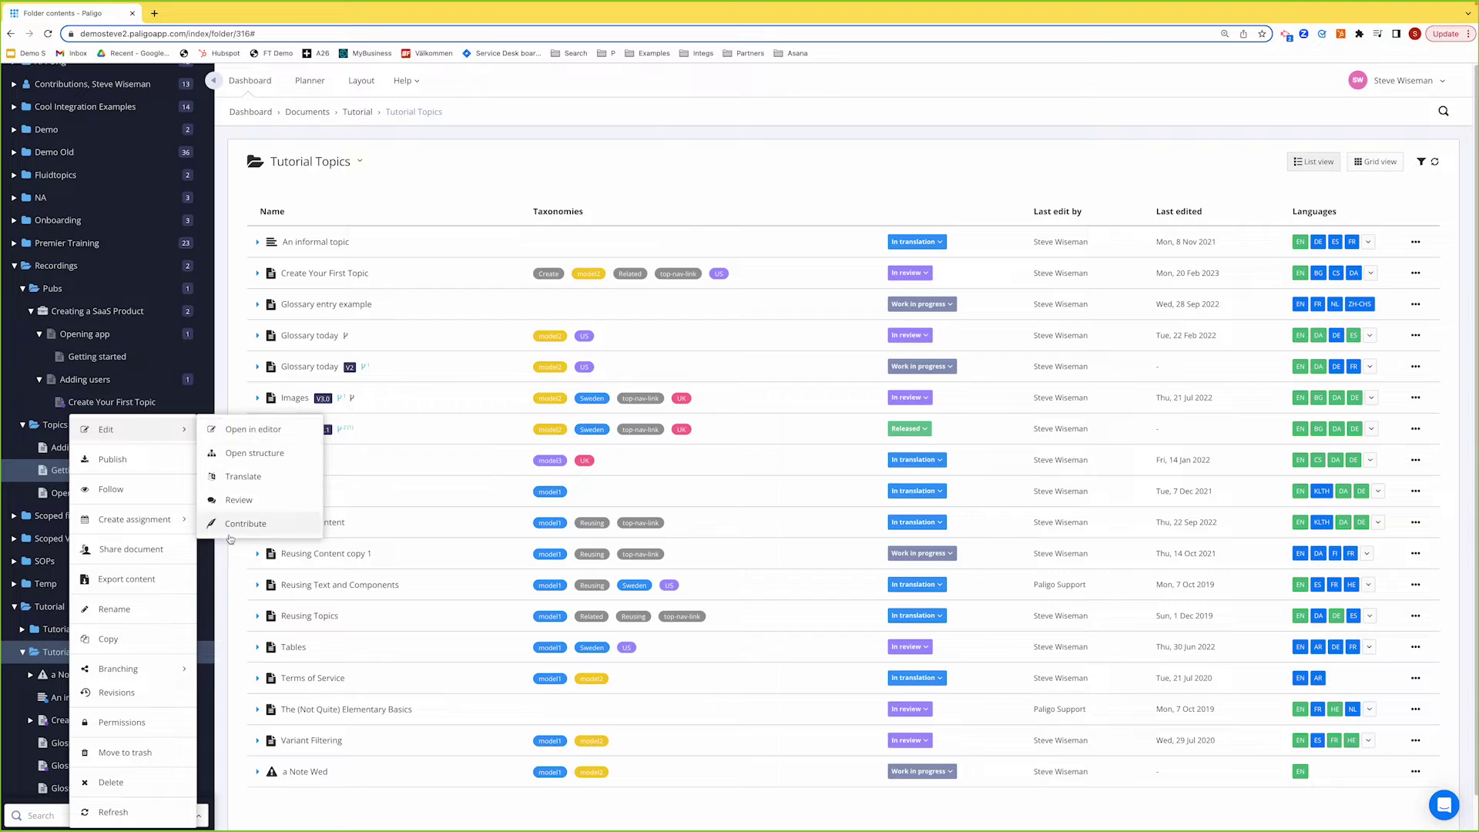
key("Escape")
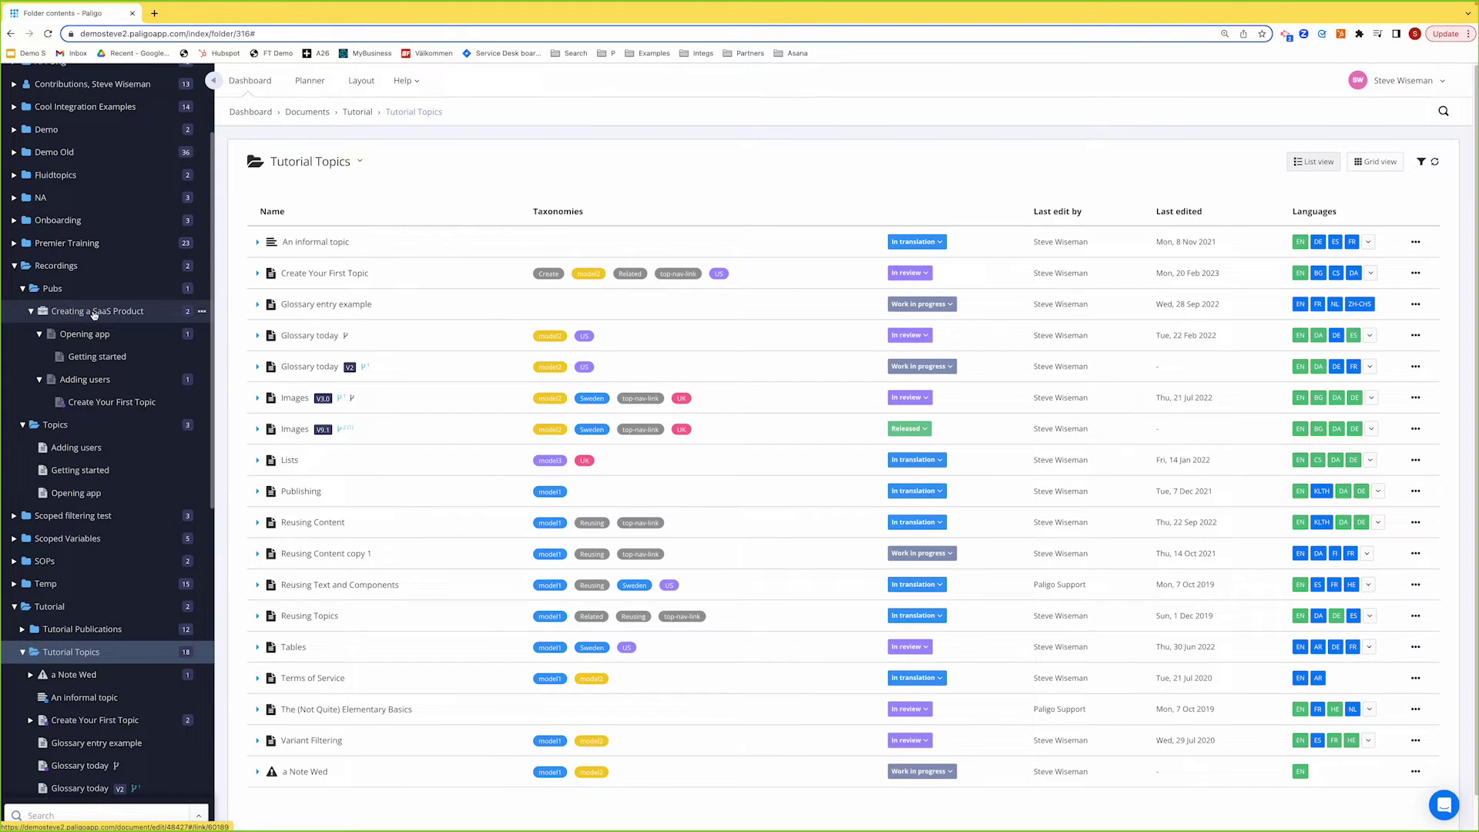
Step: Open the Getting started topic for editing from the structure of the Creating a SaaS Product publication
left_click(95, 312)
left_click(261, 132)
left_click(505, 156)
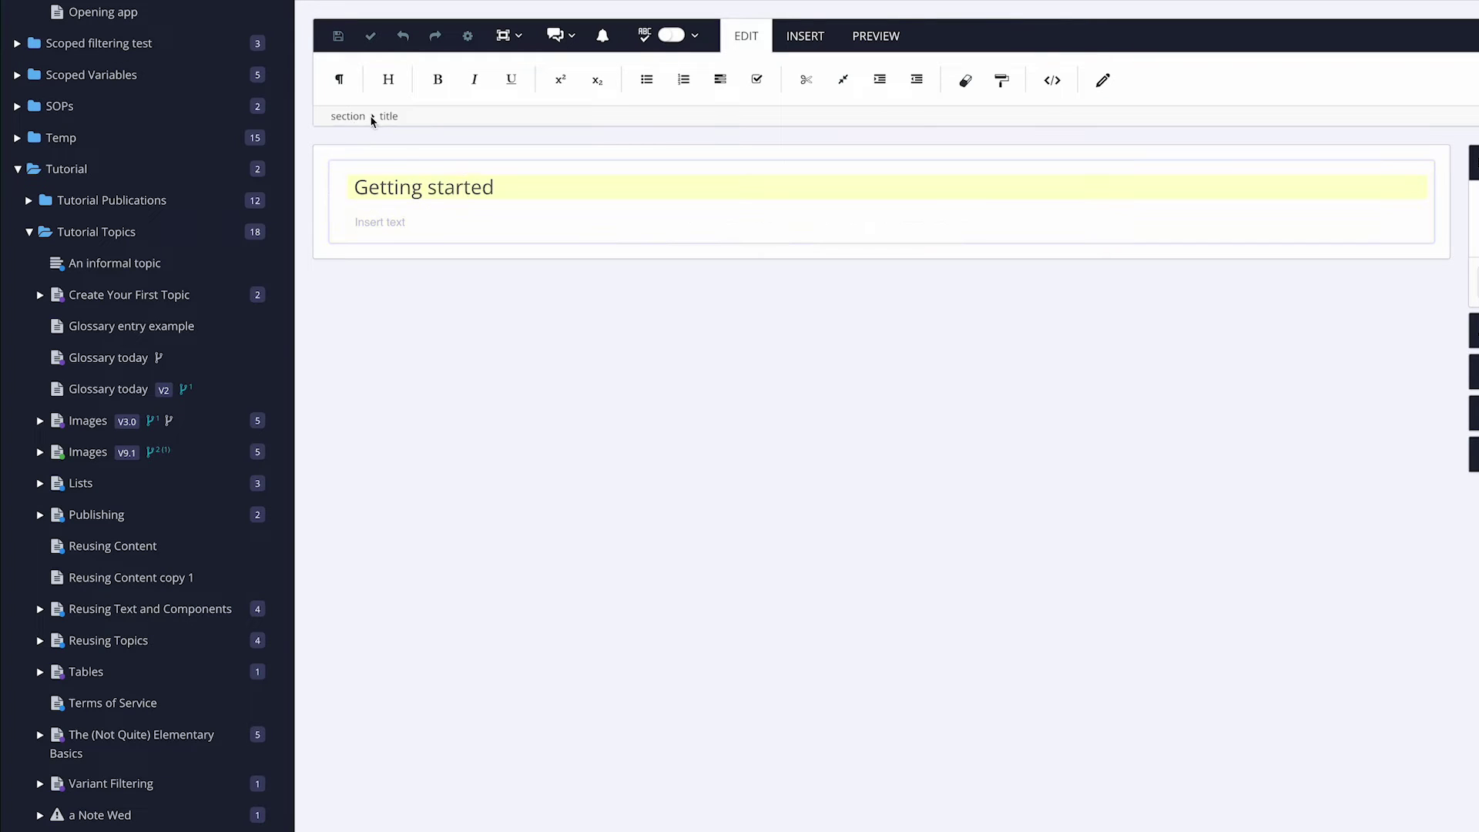
Step: Enter "This topic explains how to get started." in the empty paragraph under the Getting started title
left_click(406, 186)
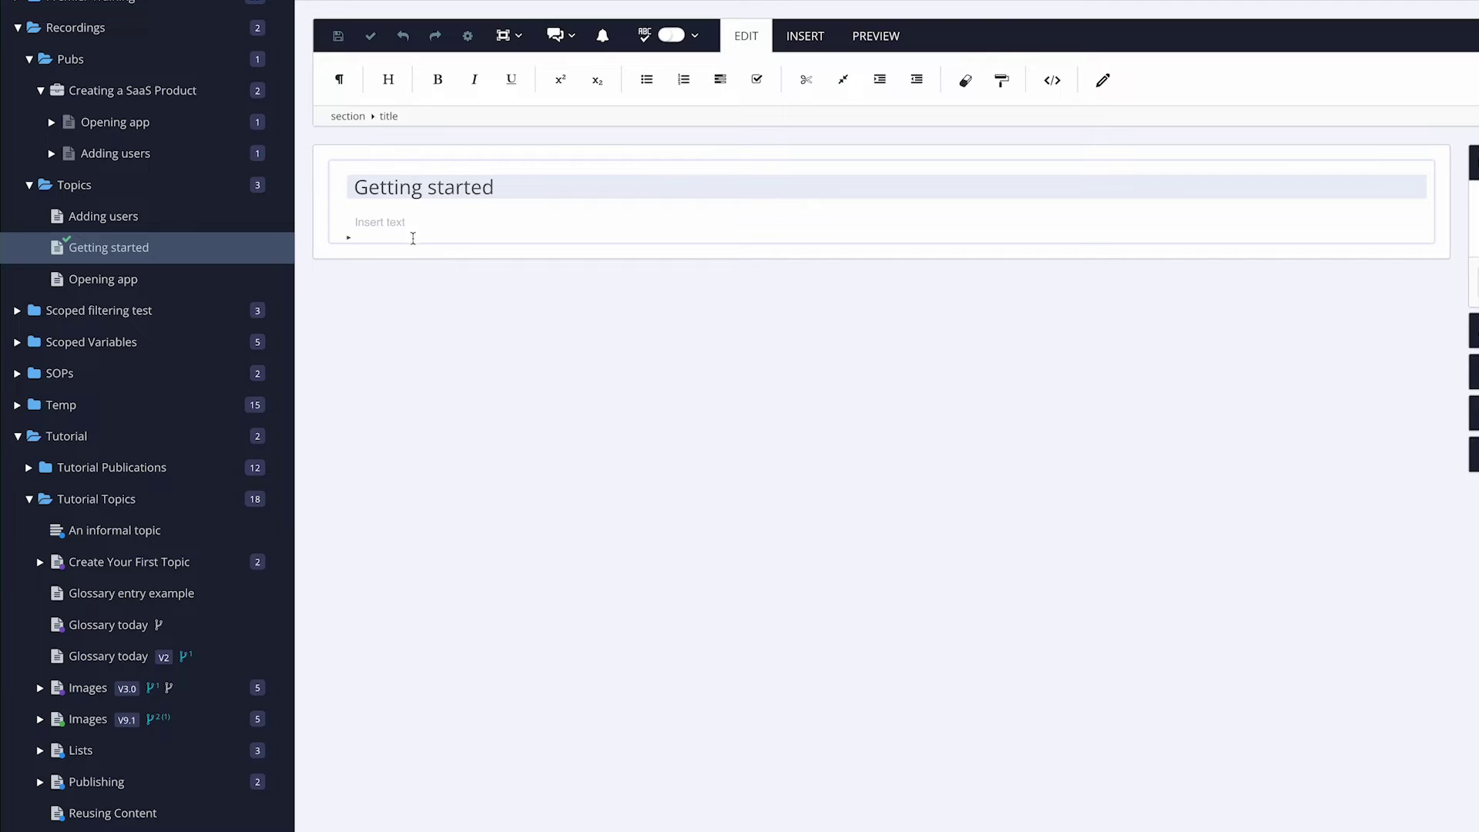
left_click(390, 229)
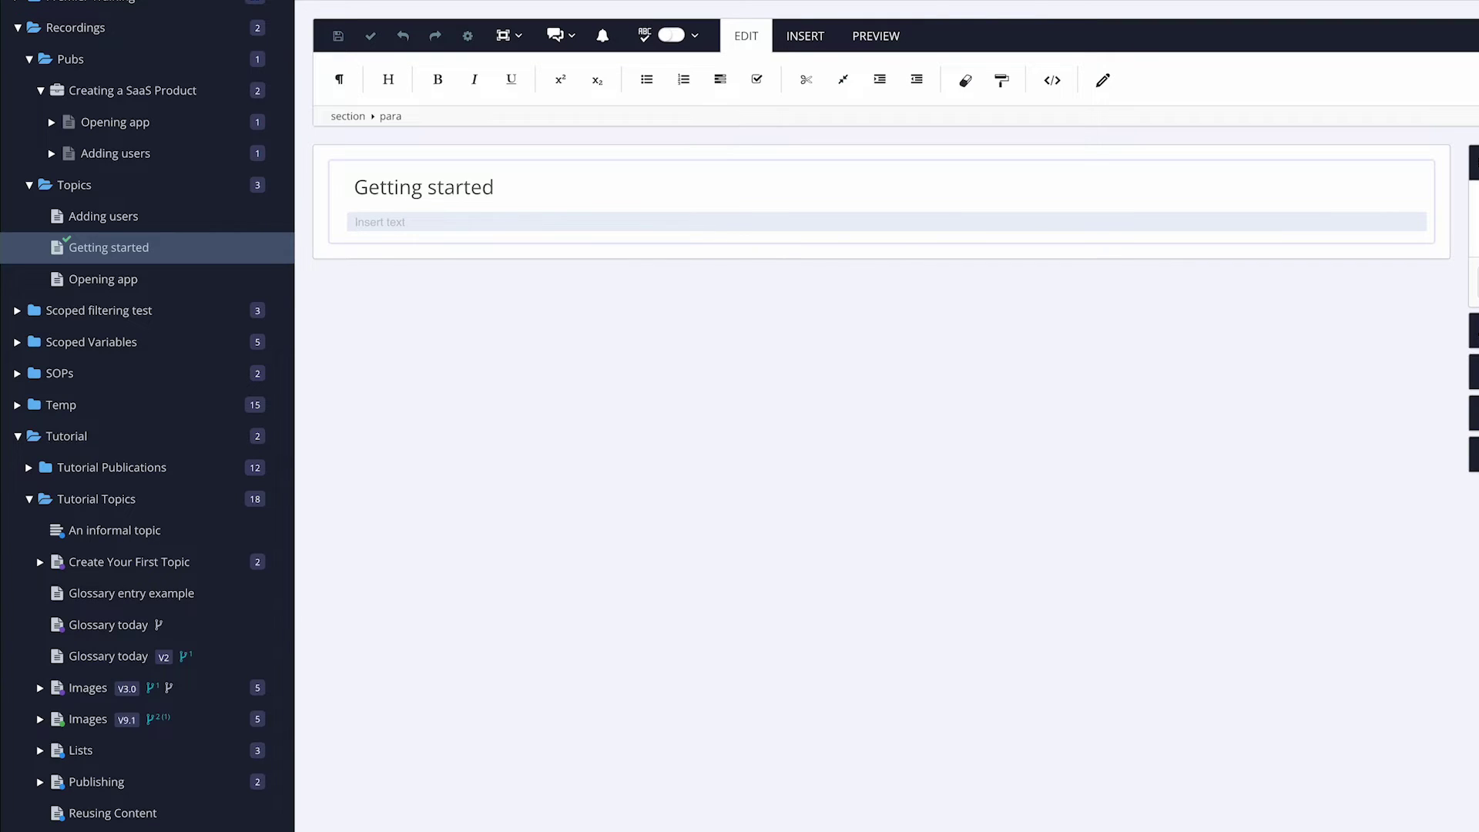
type("This topic explains how to get started.")
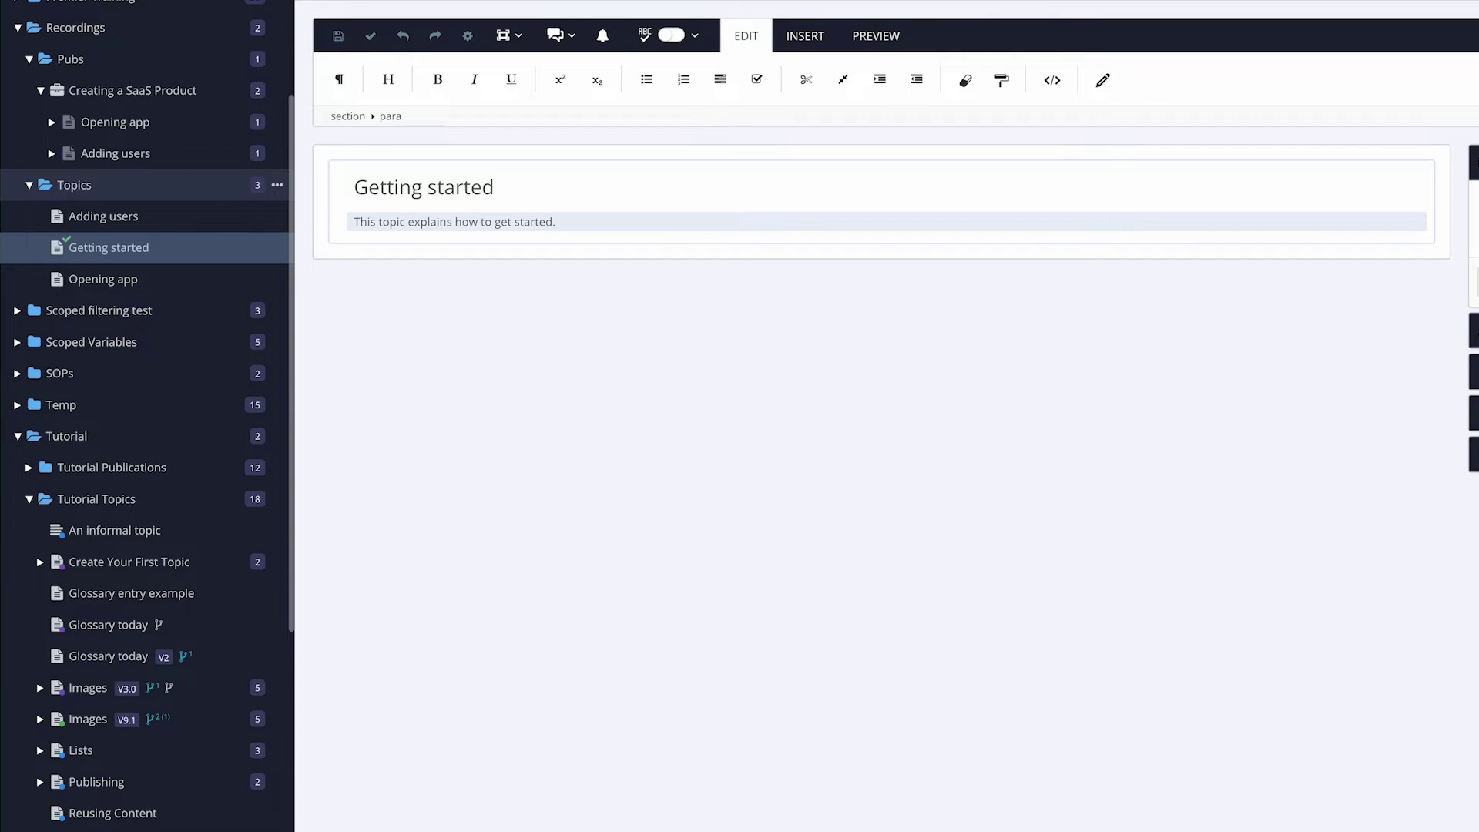
Step: Insert a procedure element at section level, directly after the introductory paragraph
key("Return")
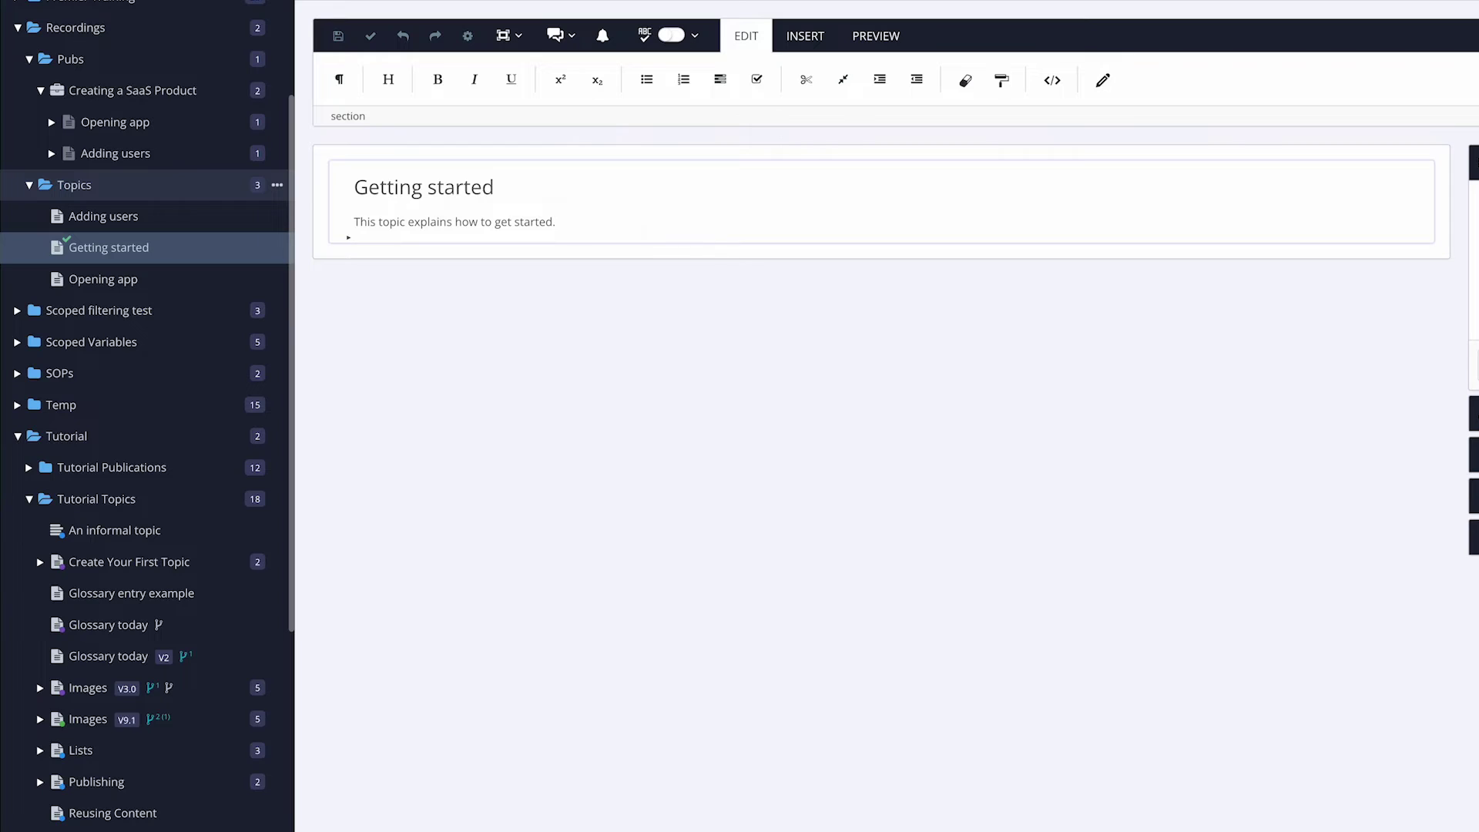
key("t")
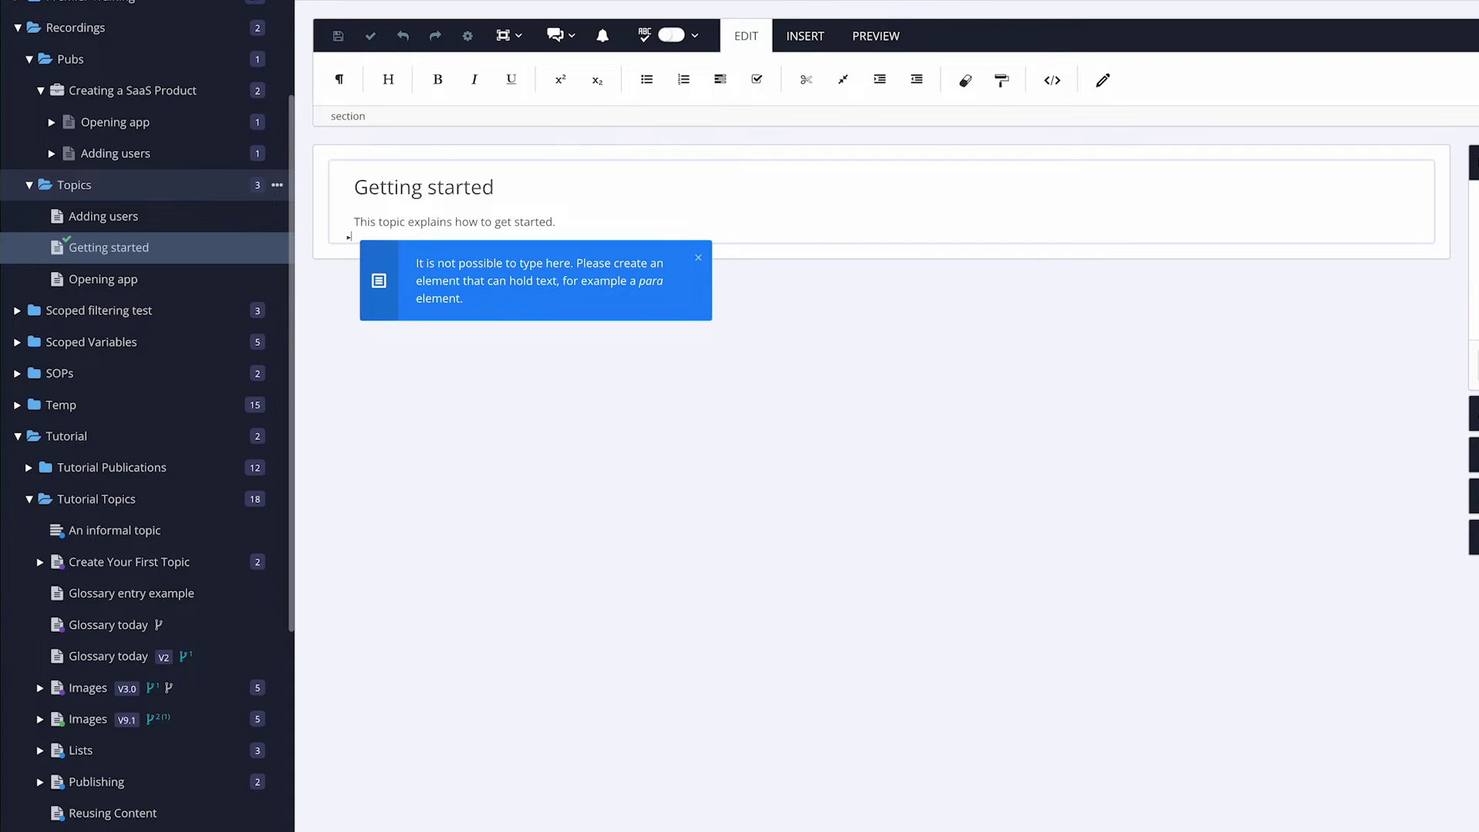
left_click(698, 257)
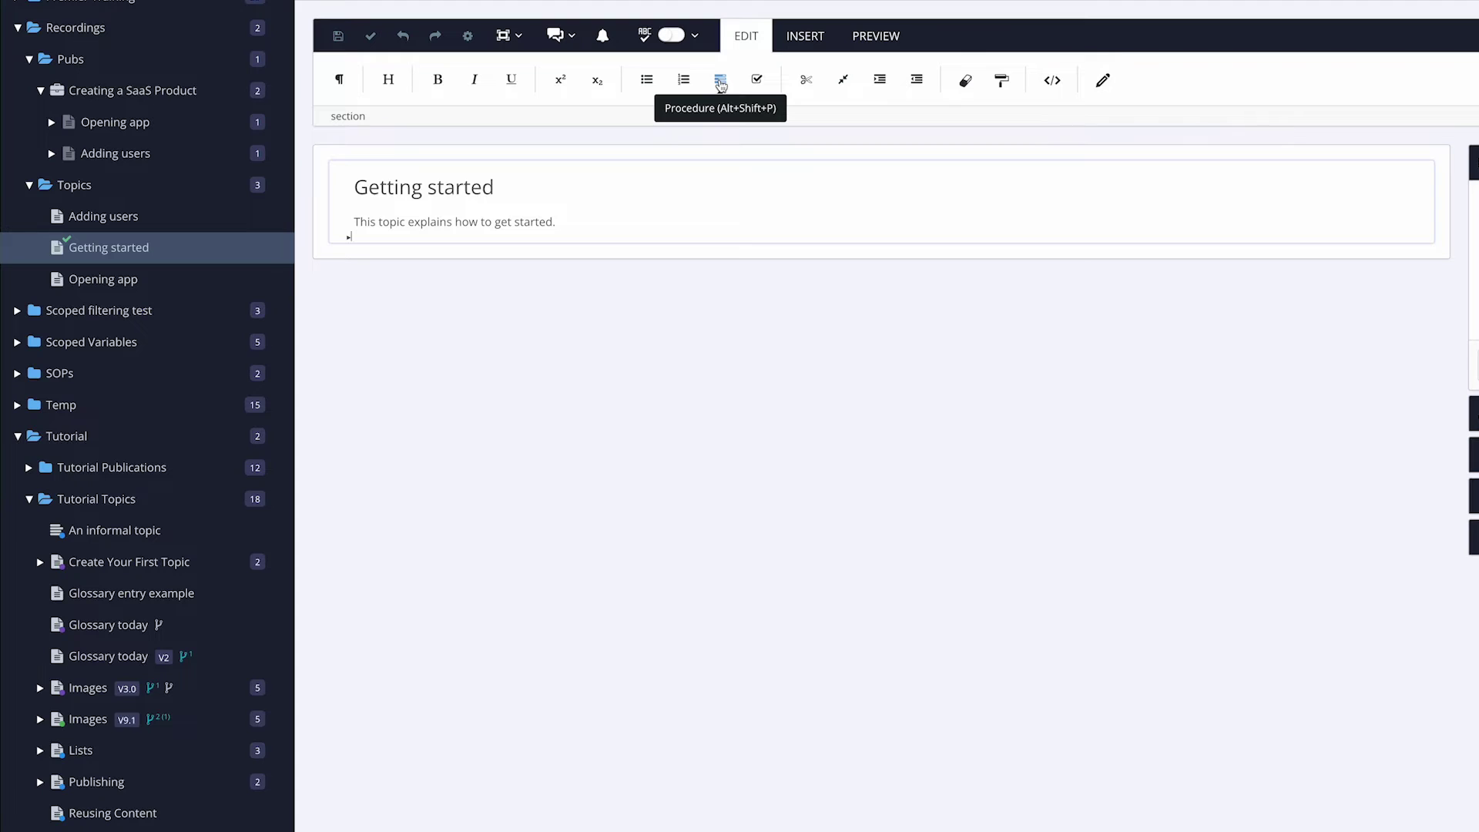
key("alt+Return")
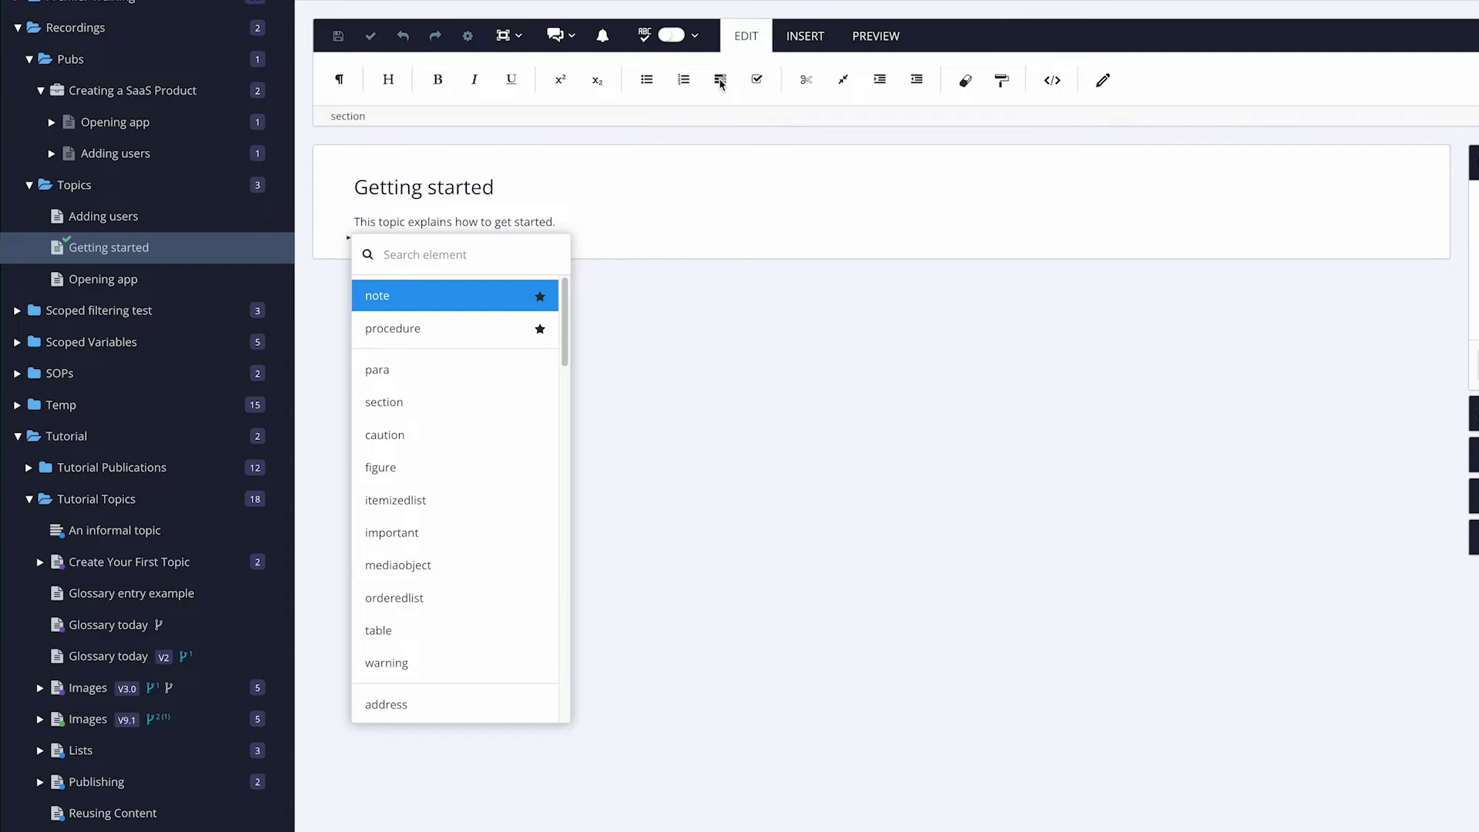
mouse_move(565, 333)
left_mouse_down()
mouse_move(563, 686)
mouse_move(550, 318)
left_mouse_up()
type("pro")
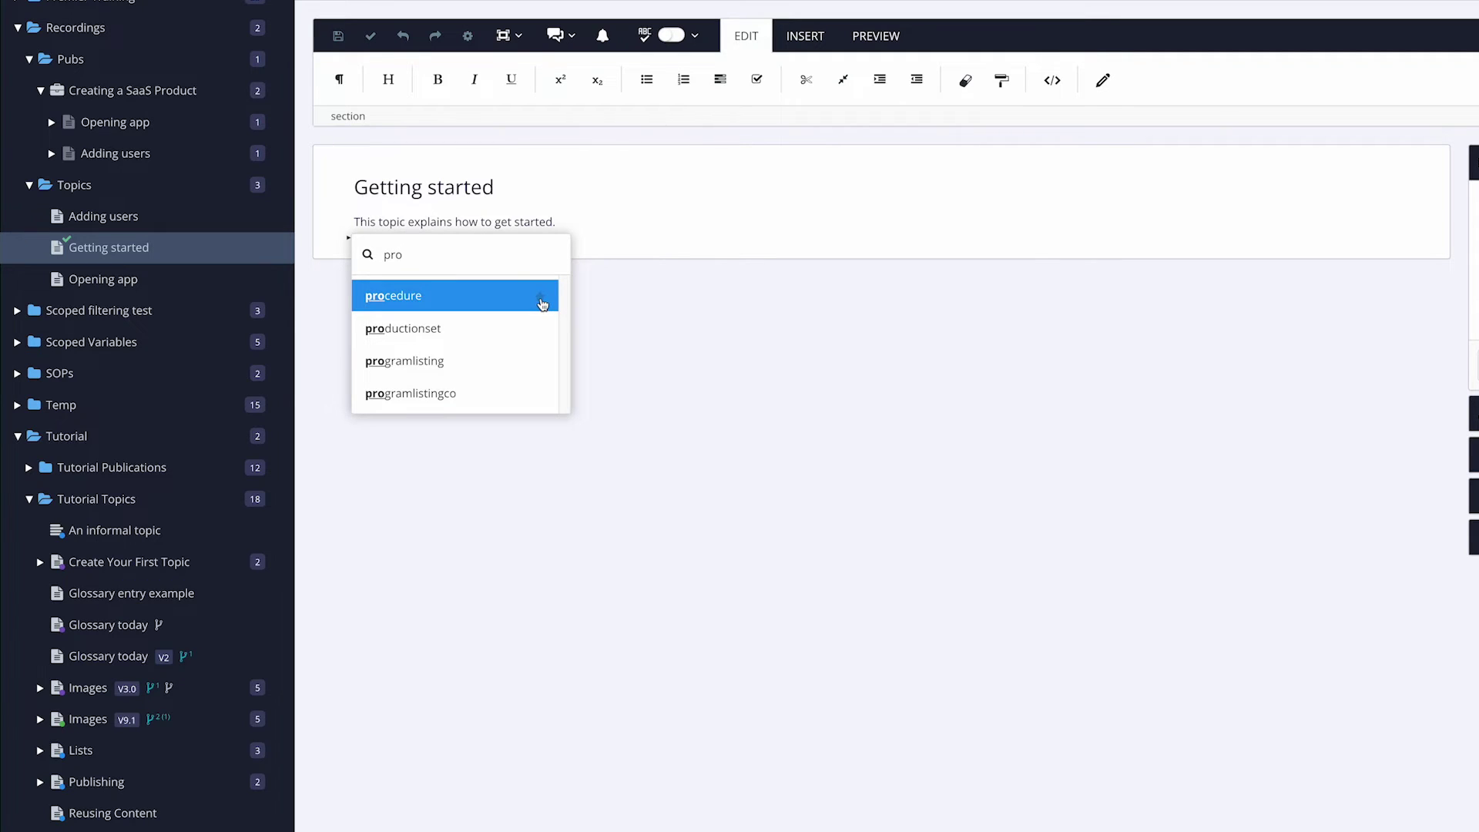
left_click(410, 301)
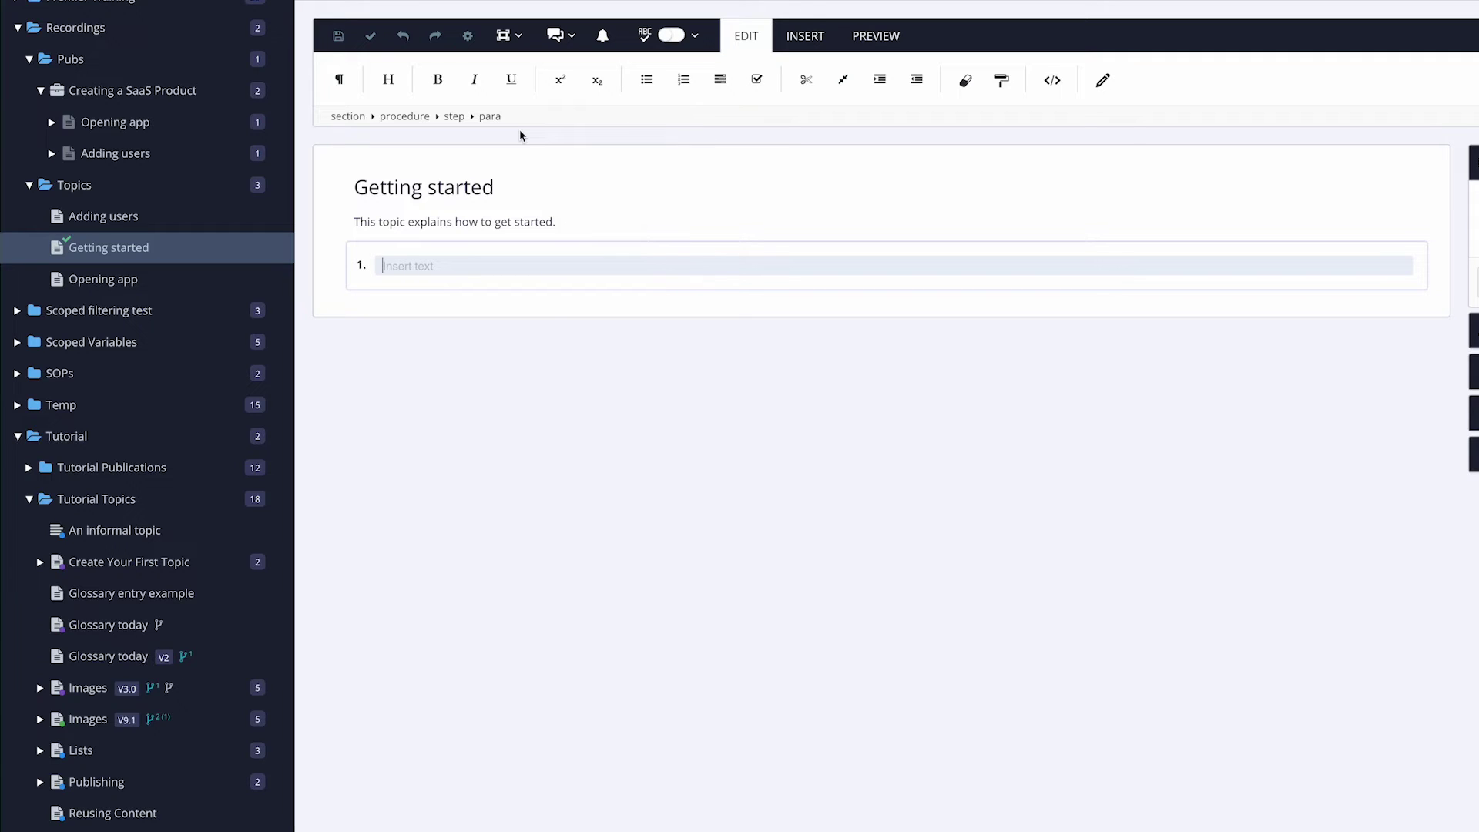
Step: Fill the procedure with three steps: "Login to the system.", "Click on the dashboard." and "Click the View menu."
type("Login to the system.")
key("Return")
type("Click")
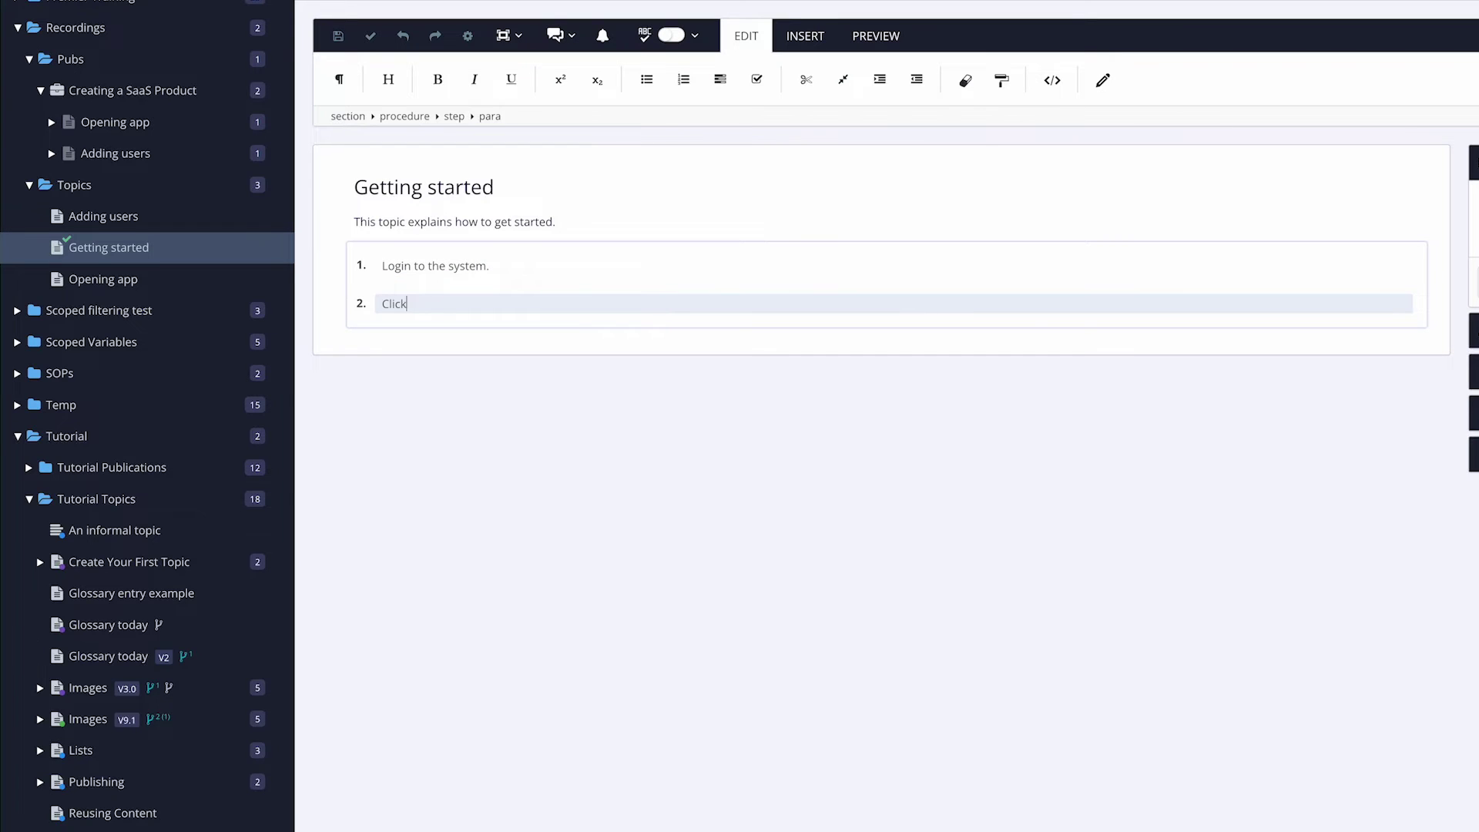
type(" on the dashboard.")
key("Return")
type("Click the View menu.")
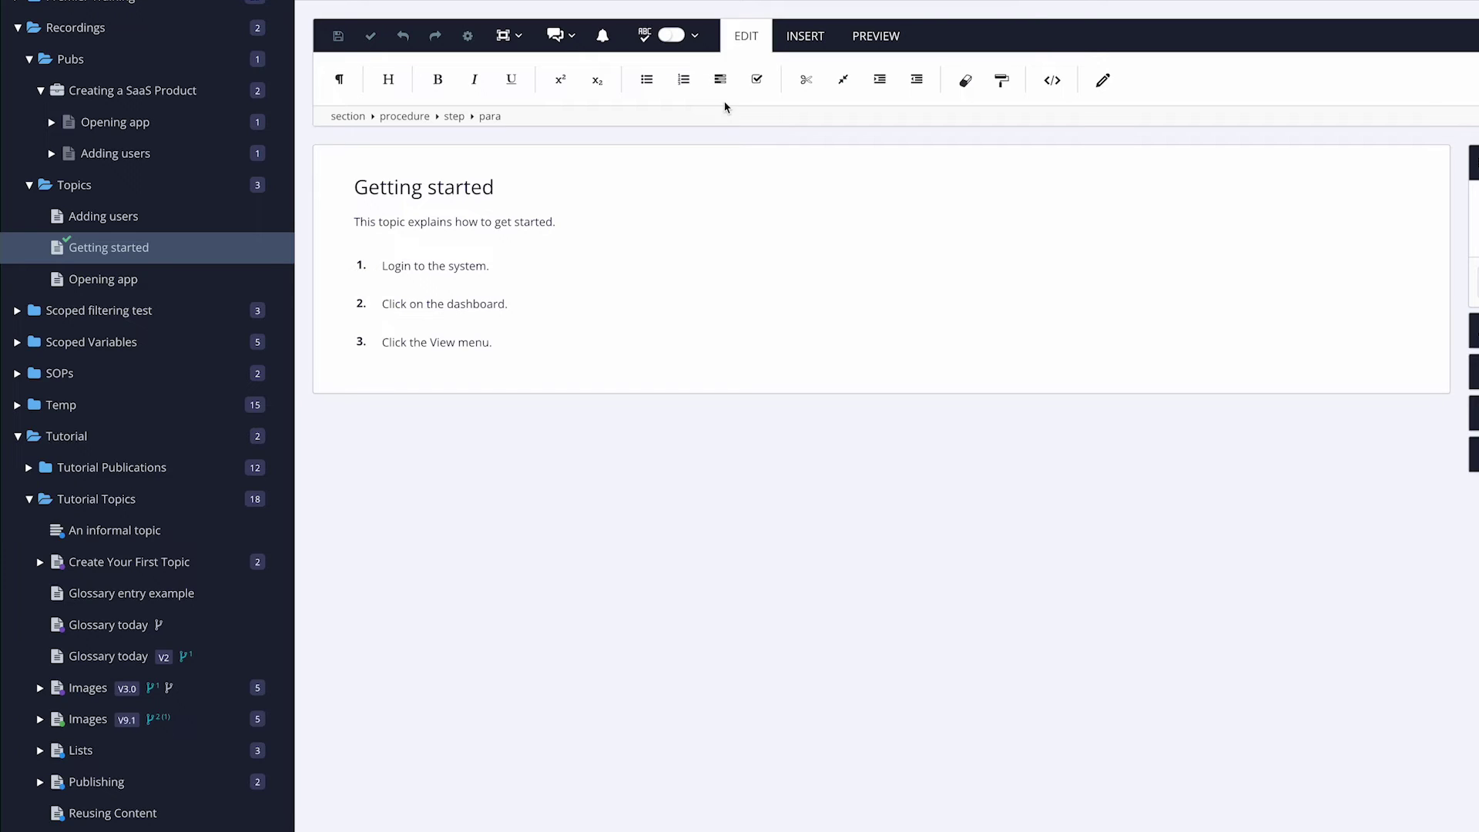
Step: Add an empty second paragraph inside the first procedure step, below "Login to the system."
left_click(416, 268)
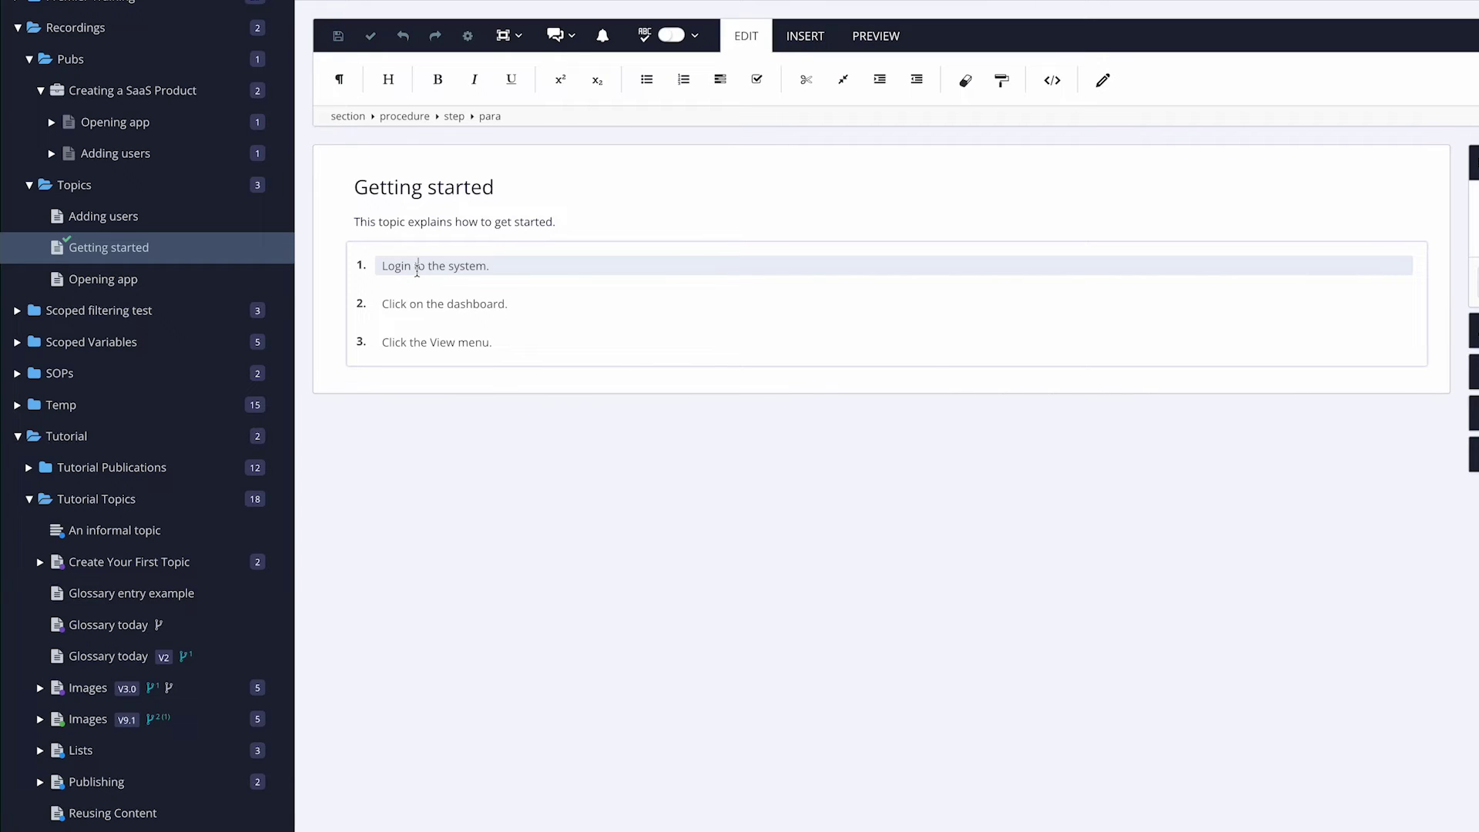
left_click(377, 277)
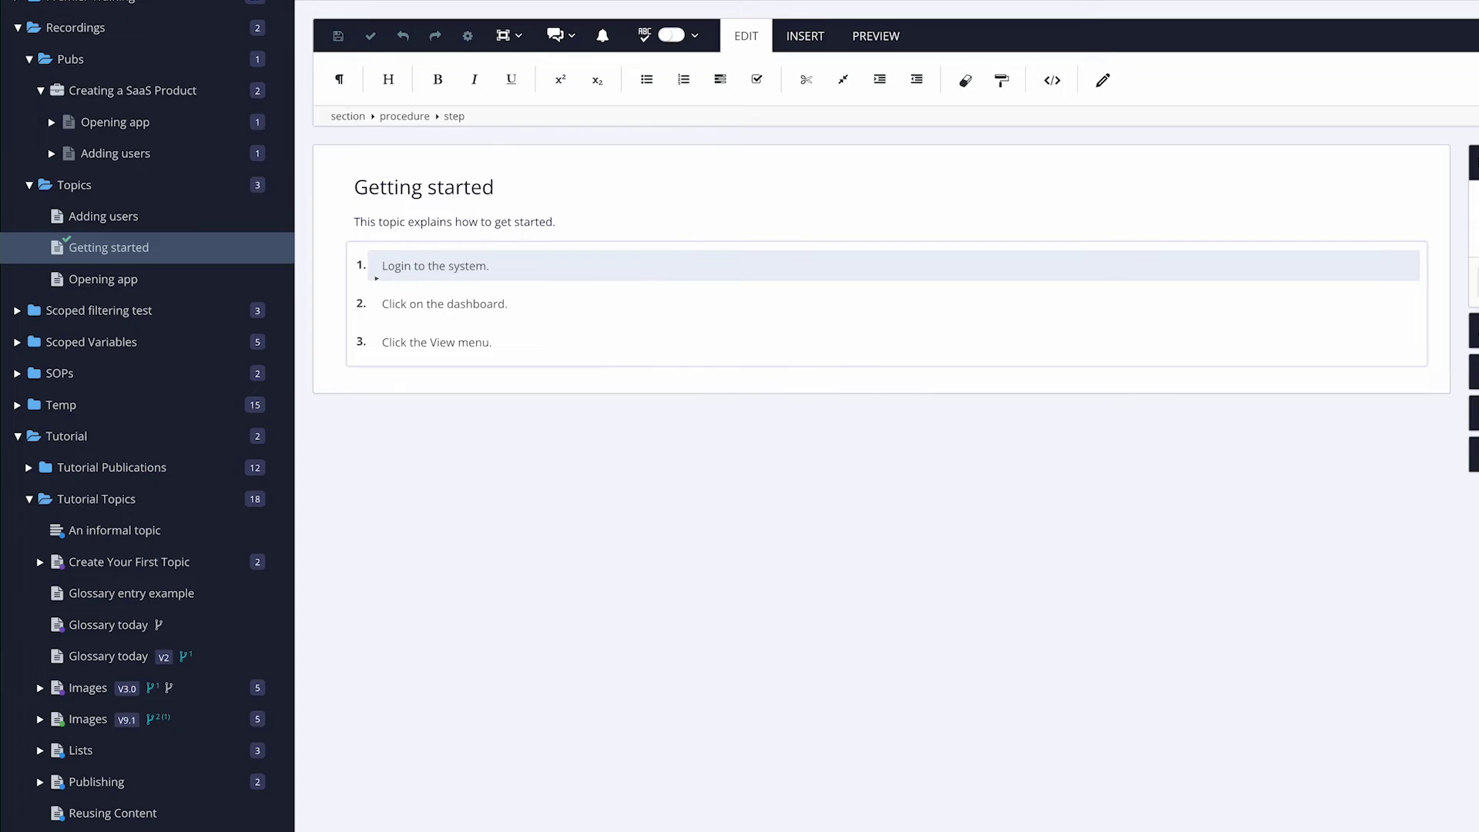
left_click(341, 81)
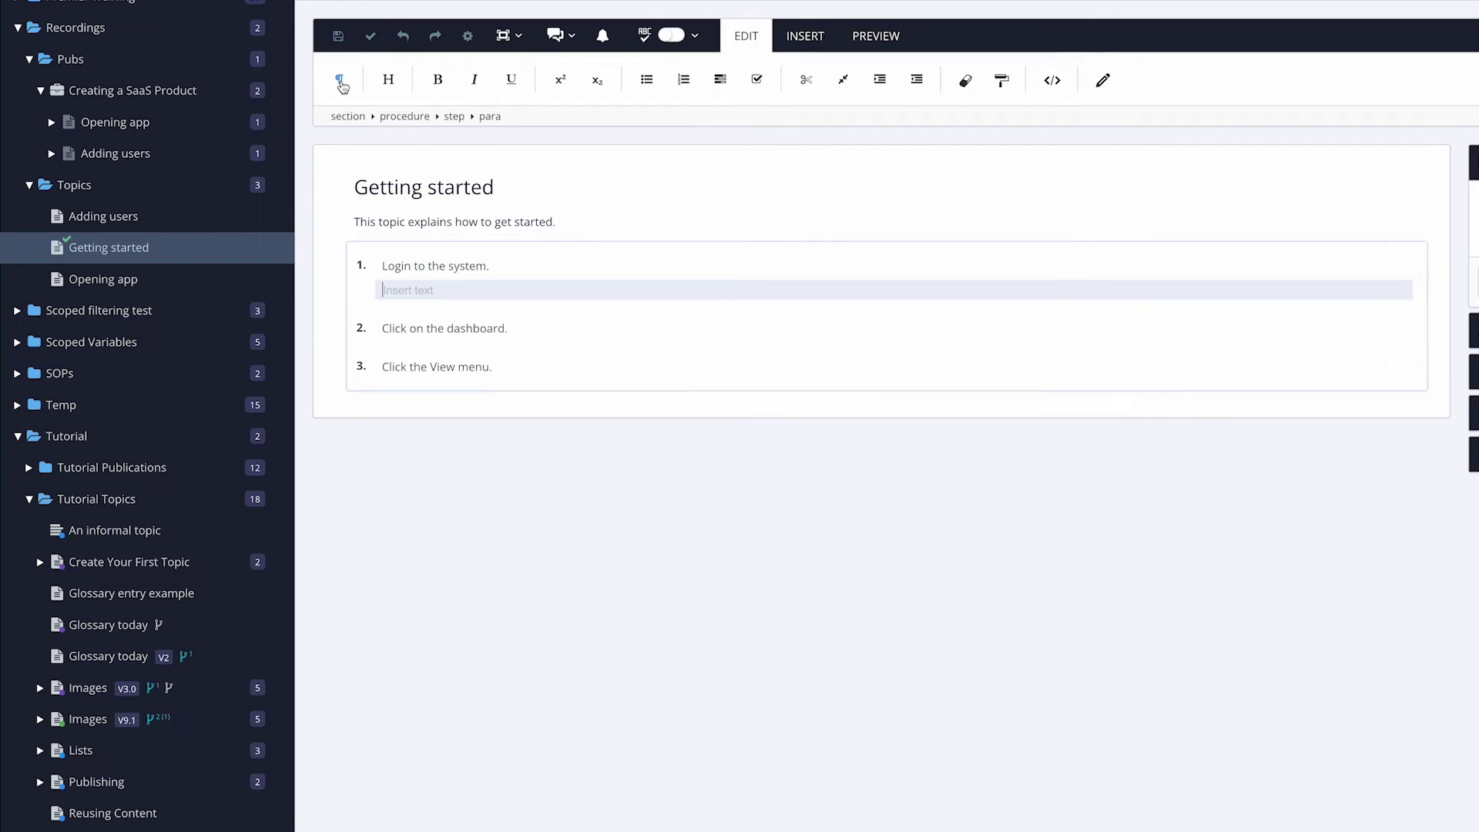
Step: Enter "Speak to admin." as the first step's second paragraph and give the procedure the title "To get going"
type("Speak to admin.")
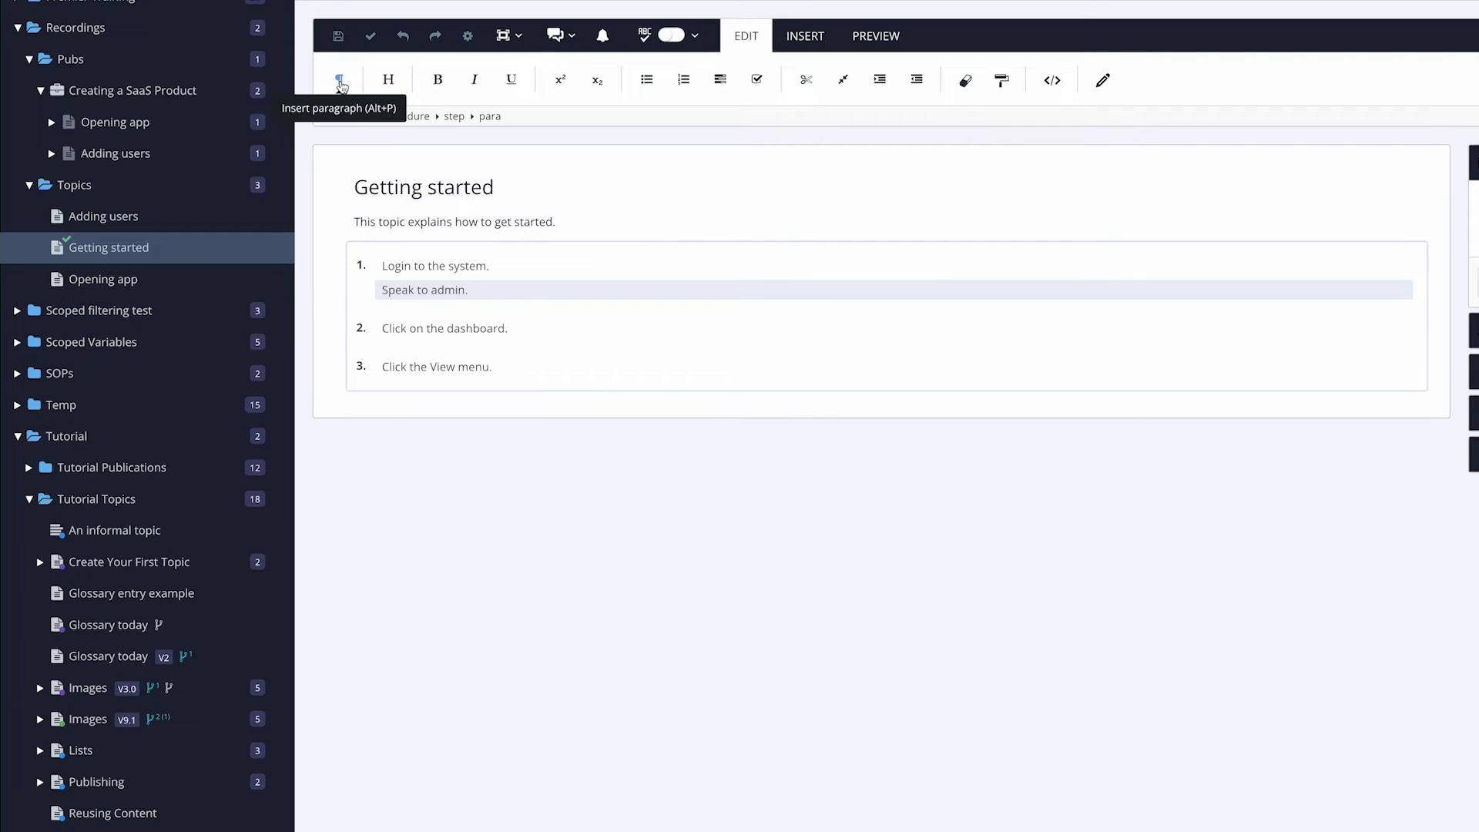
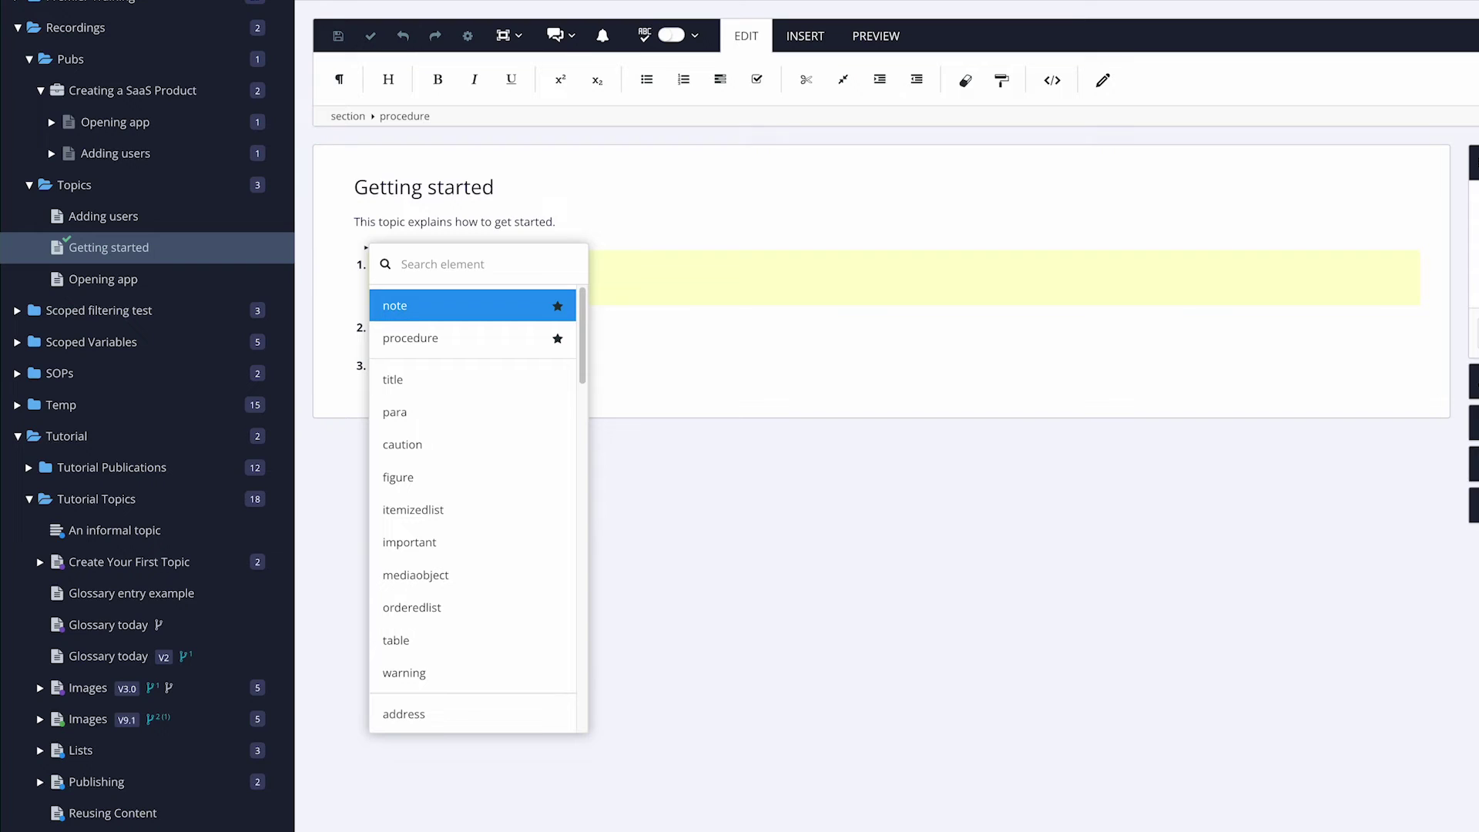
left_click(394, 381)
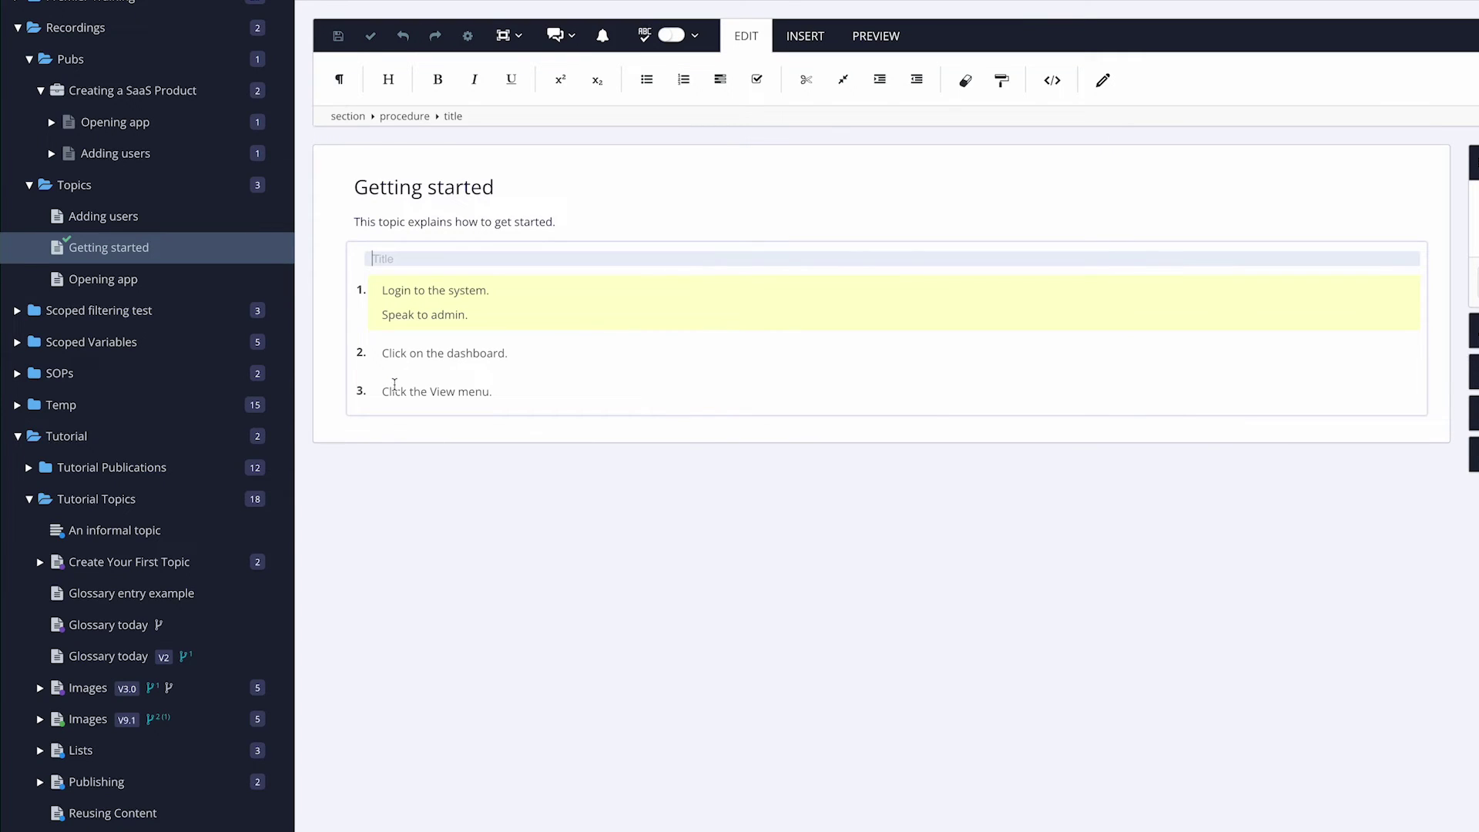
type("To get going")
Step: Search the elements allowed inside the first procedure step for "tit", leaving the step without a new element
left_click(377, 302)
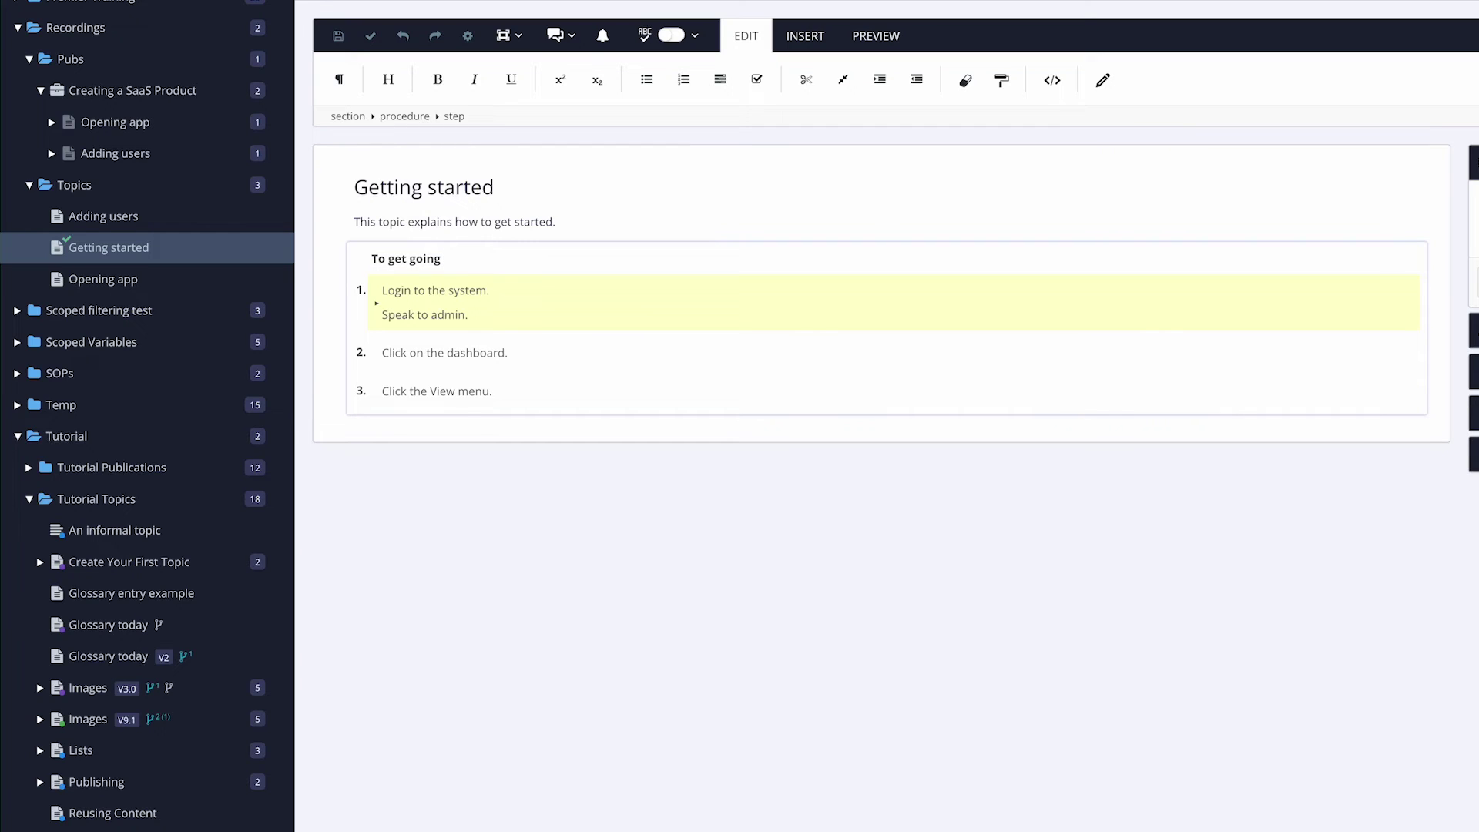
key("alt+Return")
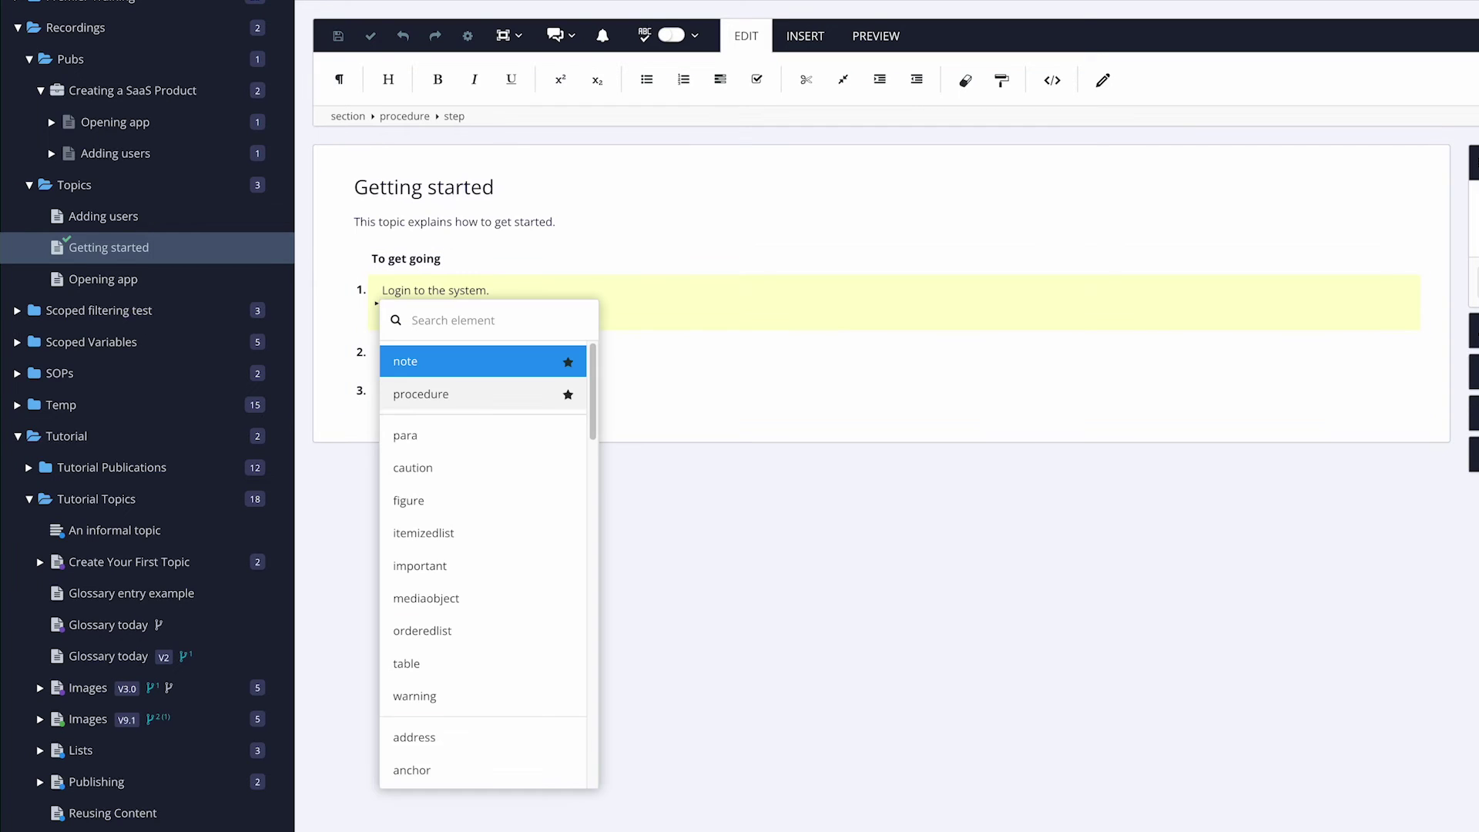
type("tit")
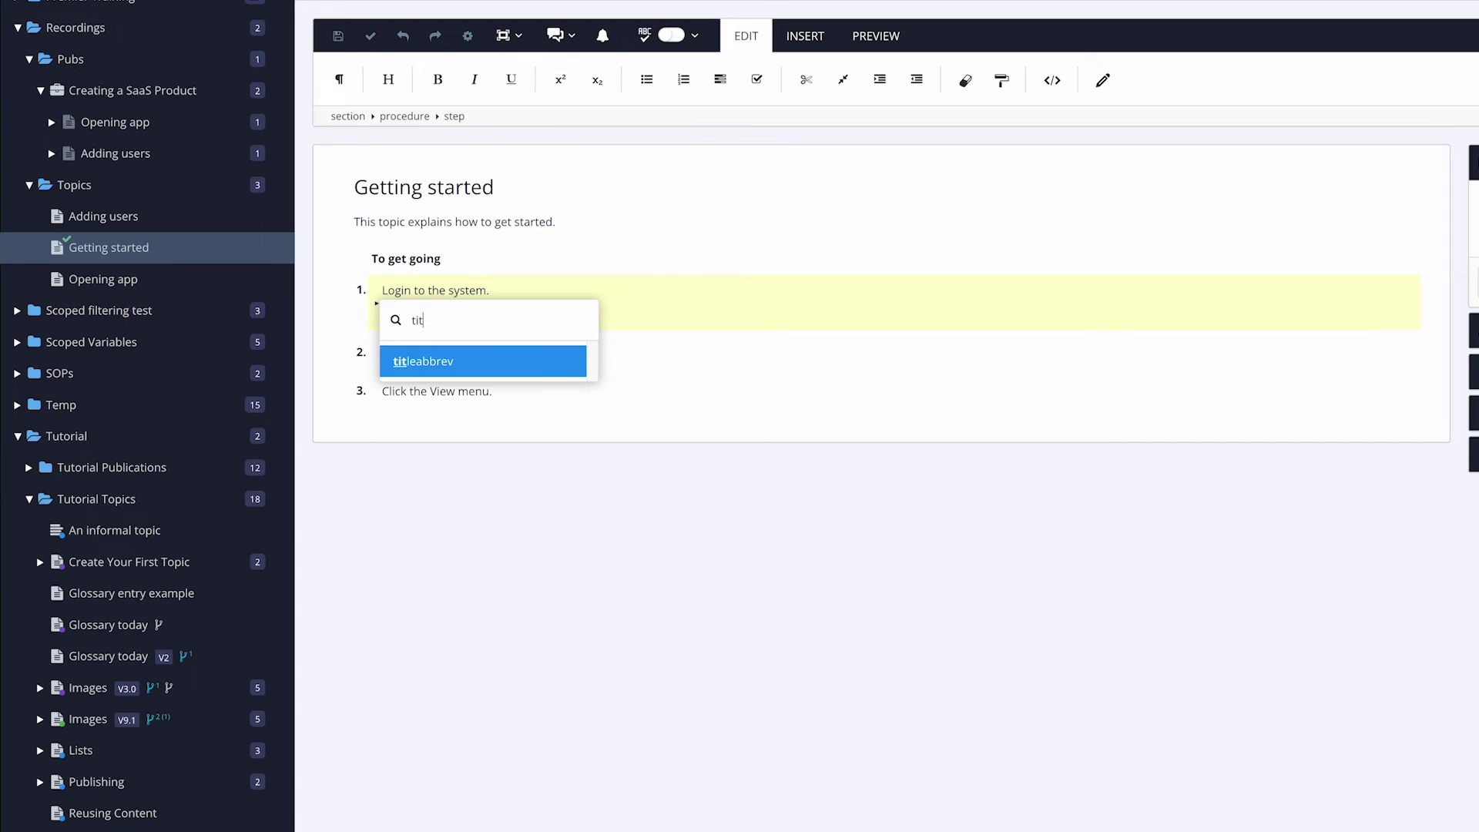
key("Return")
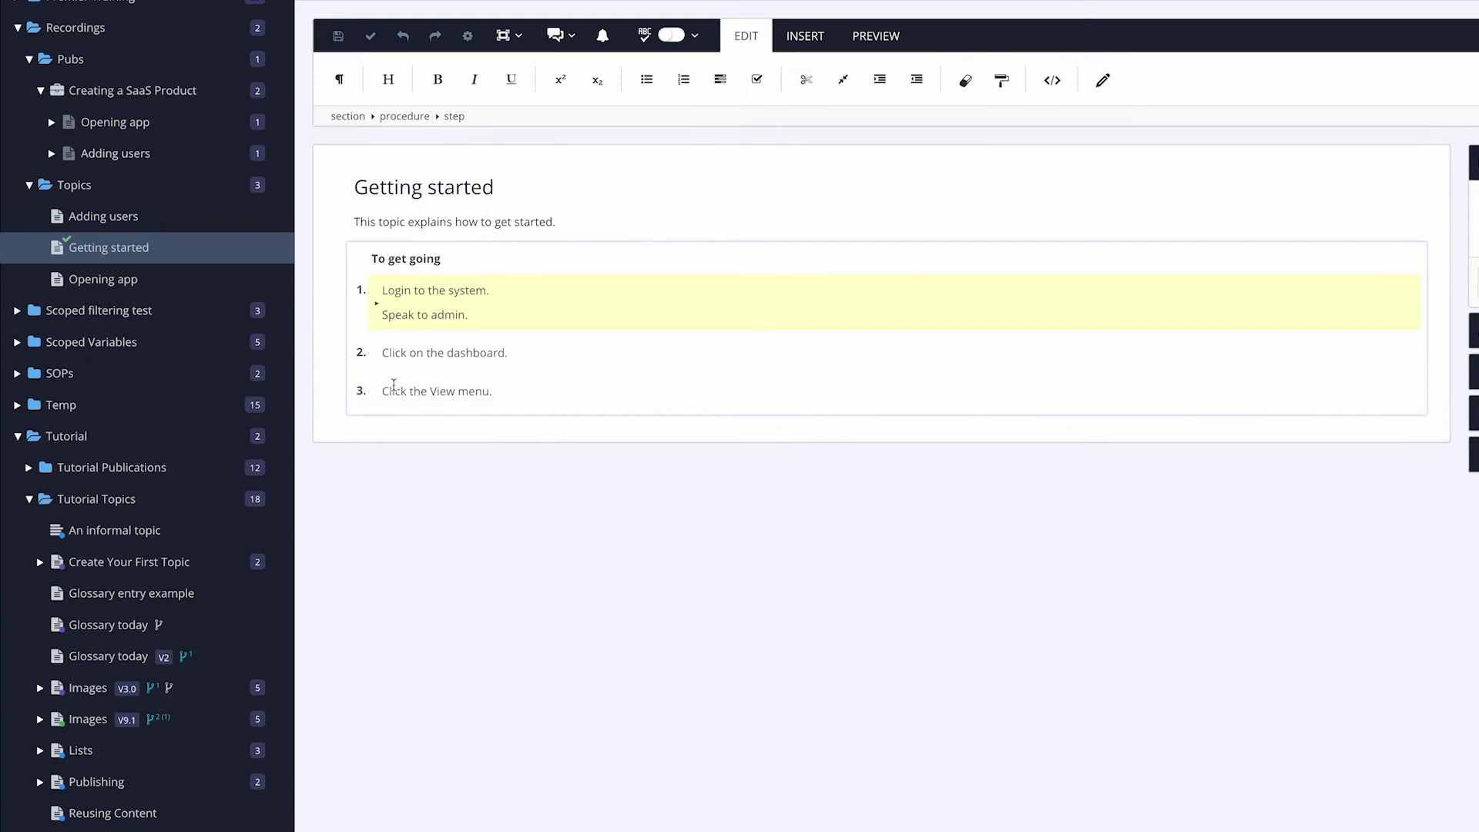
Step: Save the Getting started topic, check its validation results and return to the element attributes
left_click(337, 35)
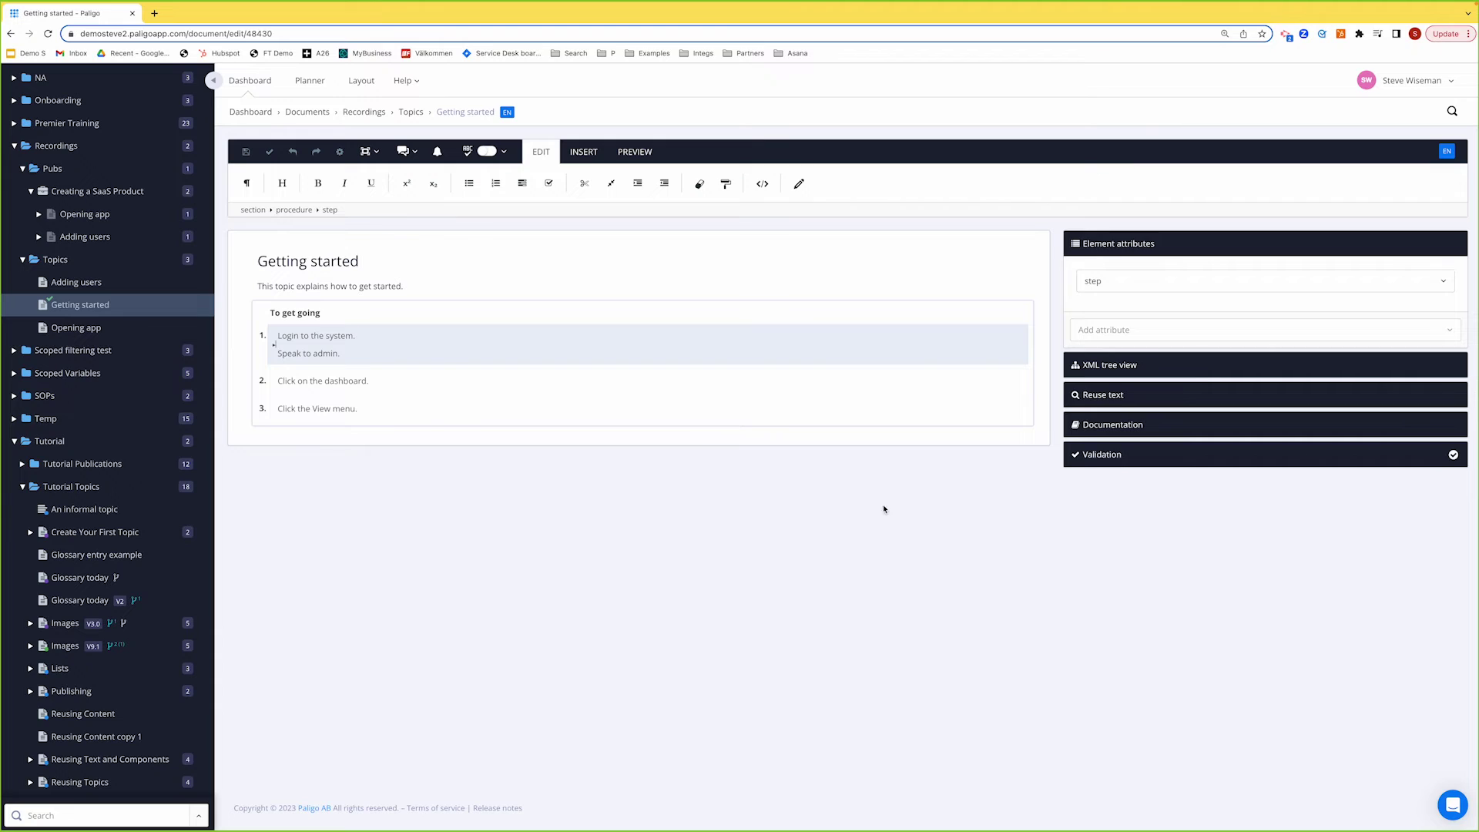
left_click(1117, 457)
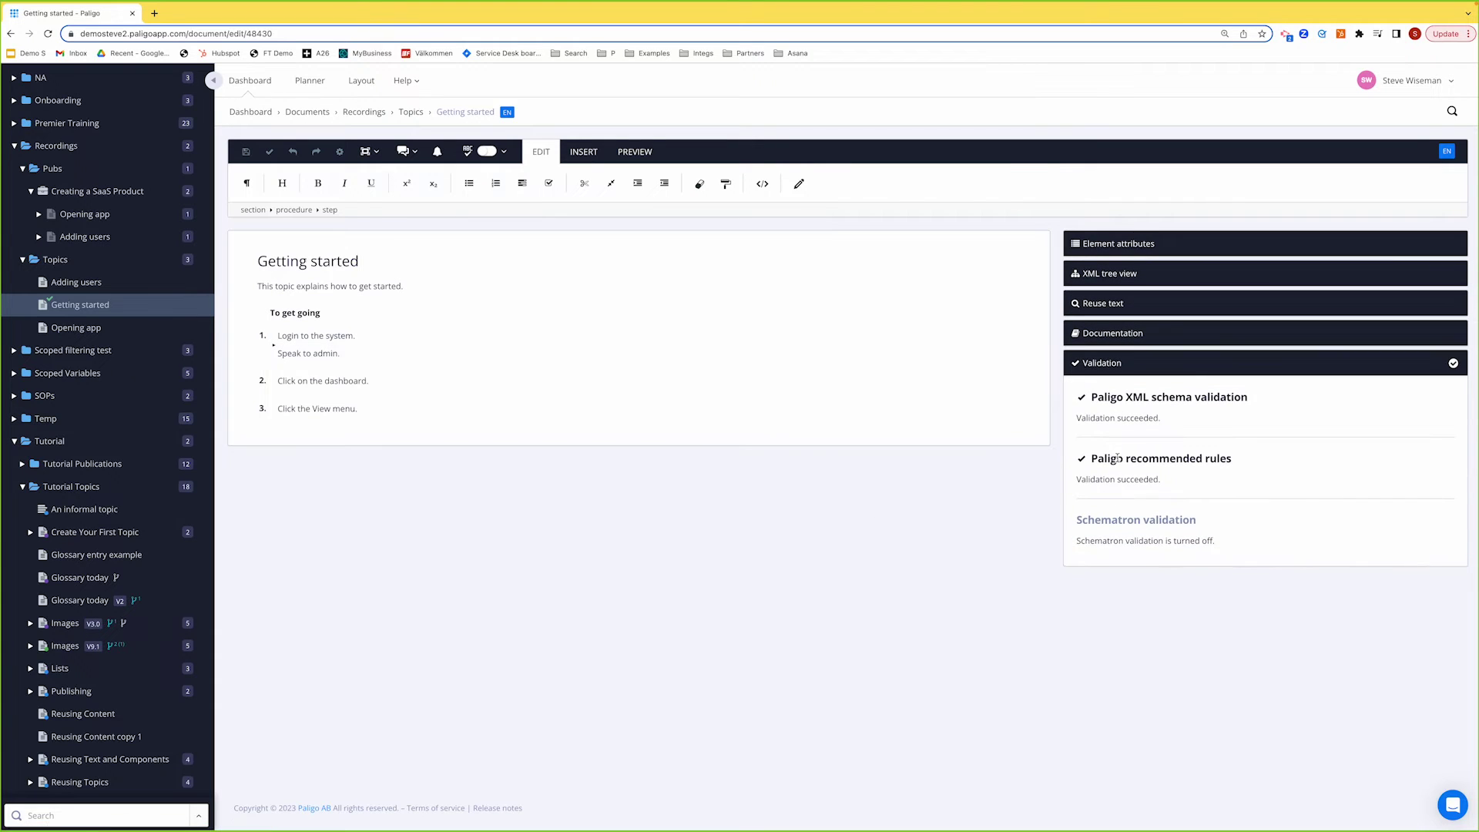
left_click(1116, 373)
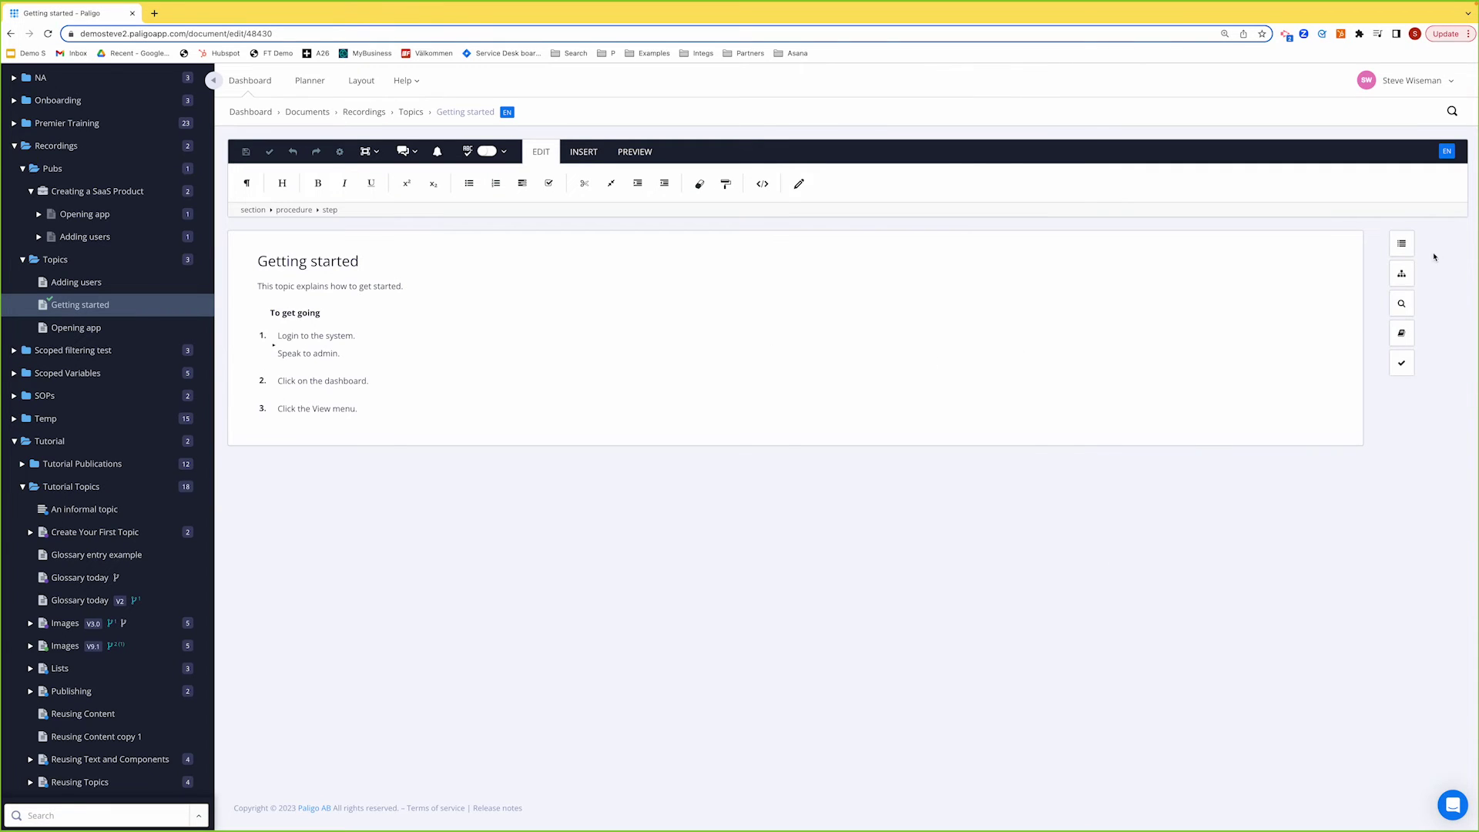
left_click(1401, 244)
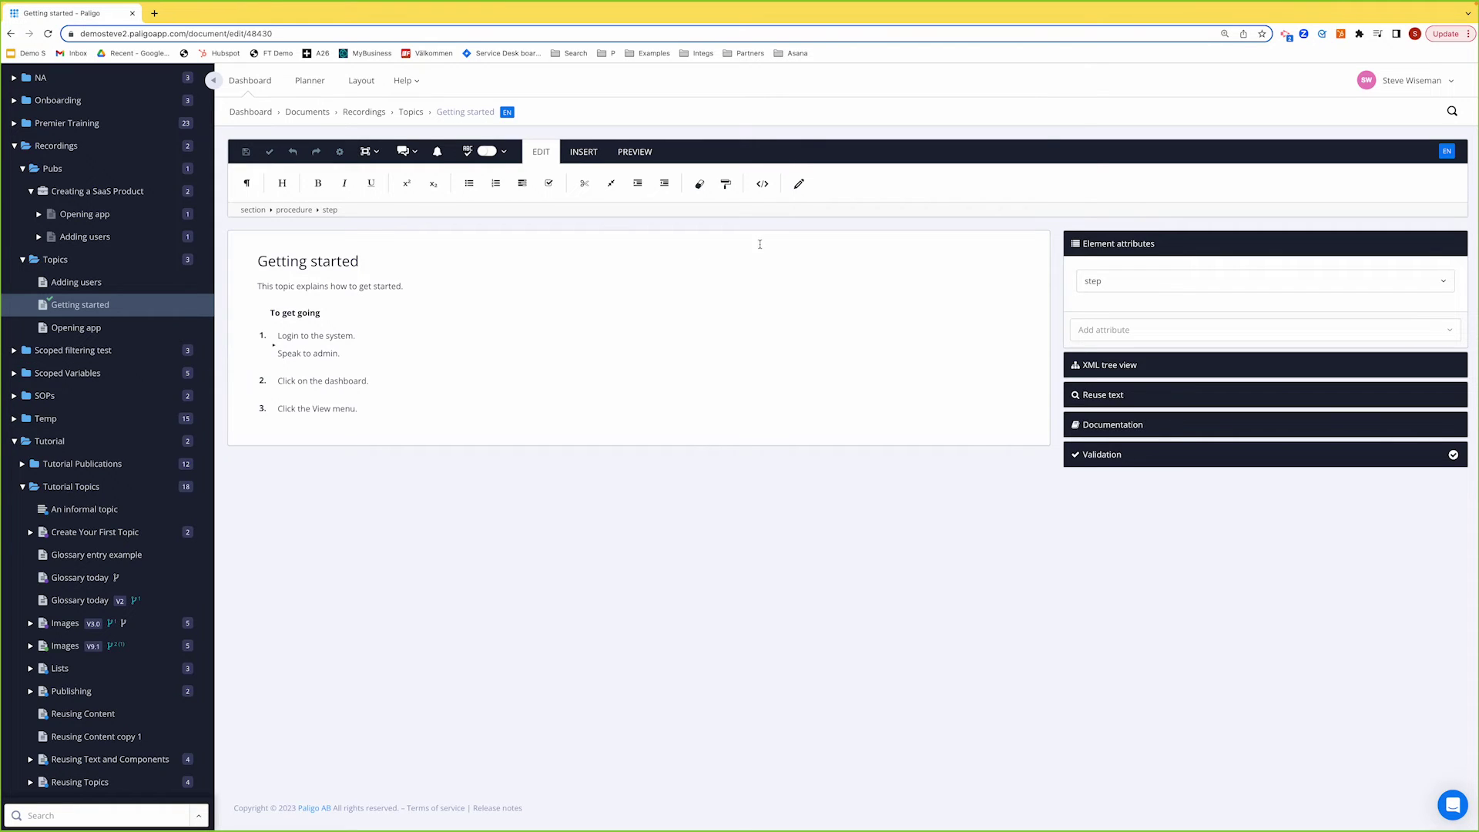
Step: Examine the topic's XML source code, especially the procedure's title element and its xinfo:text attribute, and close it without updating
left_click(762, 184)
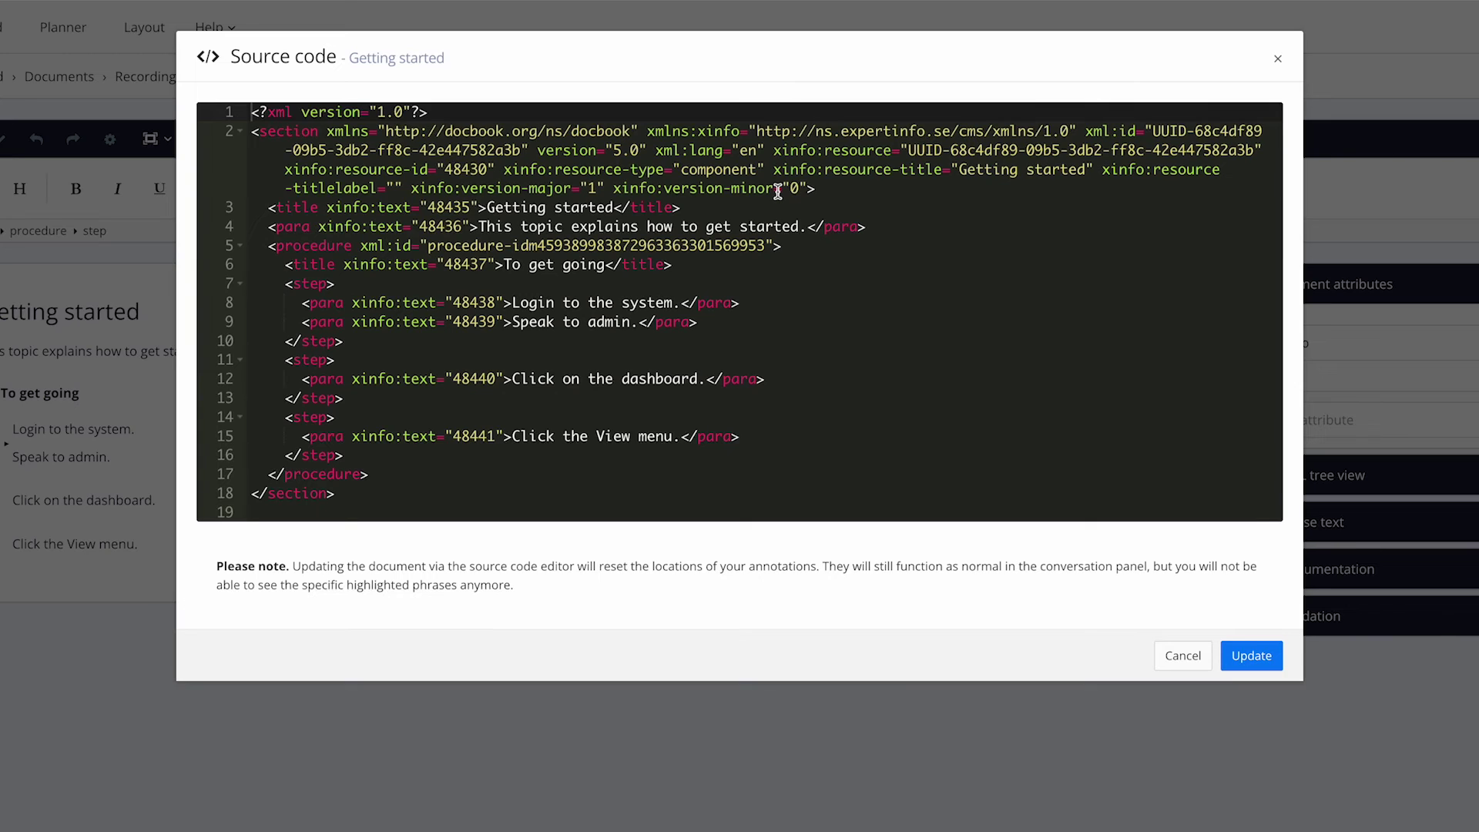
left_click(312, 264)
left_click(634, 264)
left_click_drag(344, 264, 477, 264)
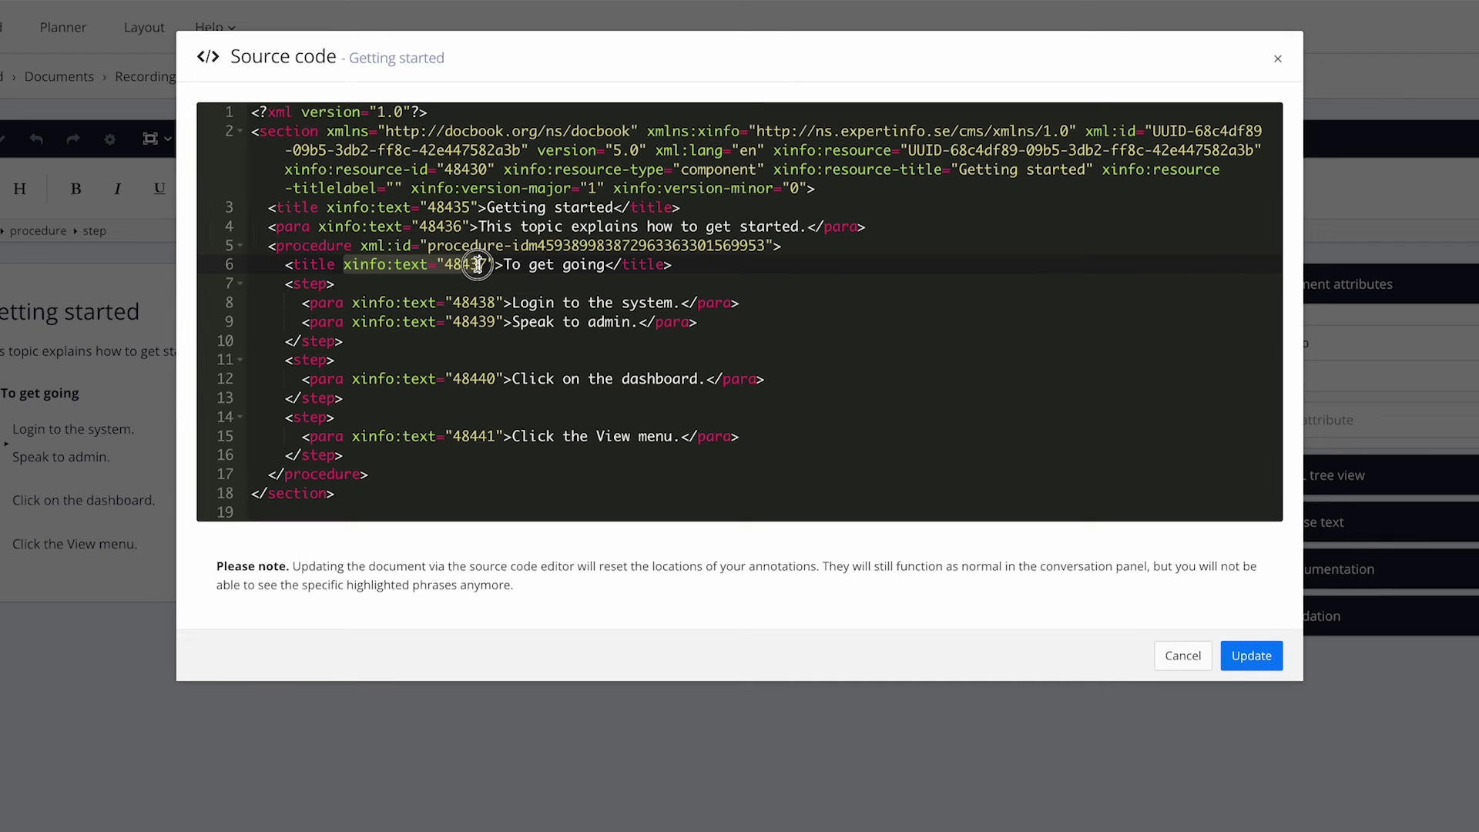
left_click(477, 264)
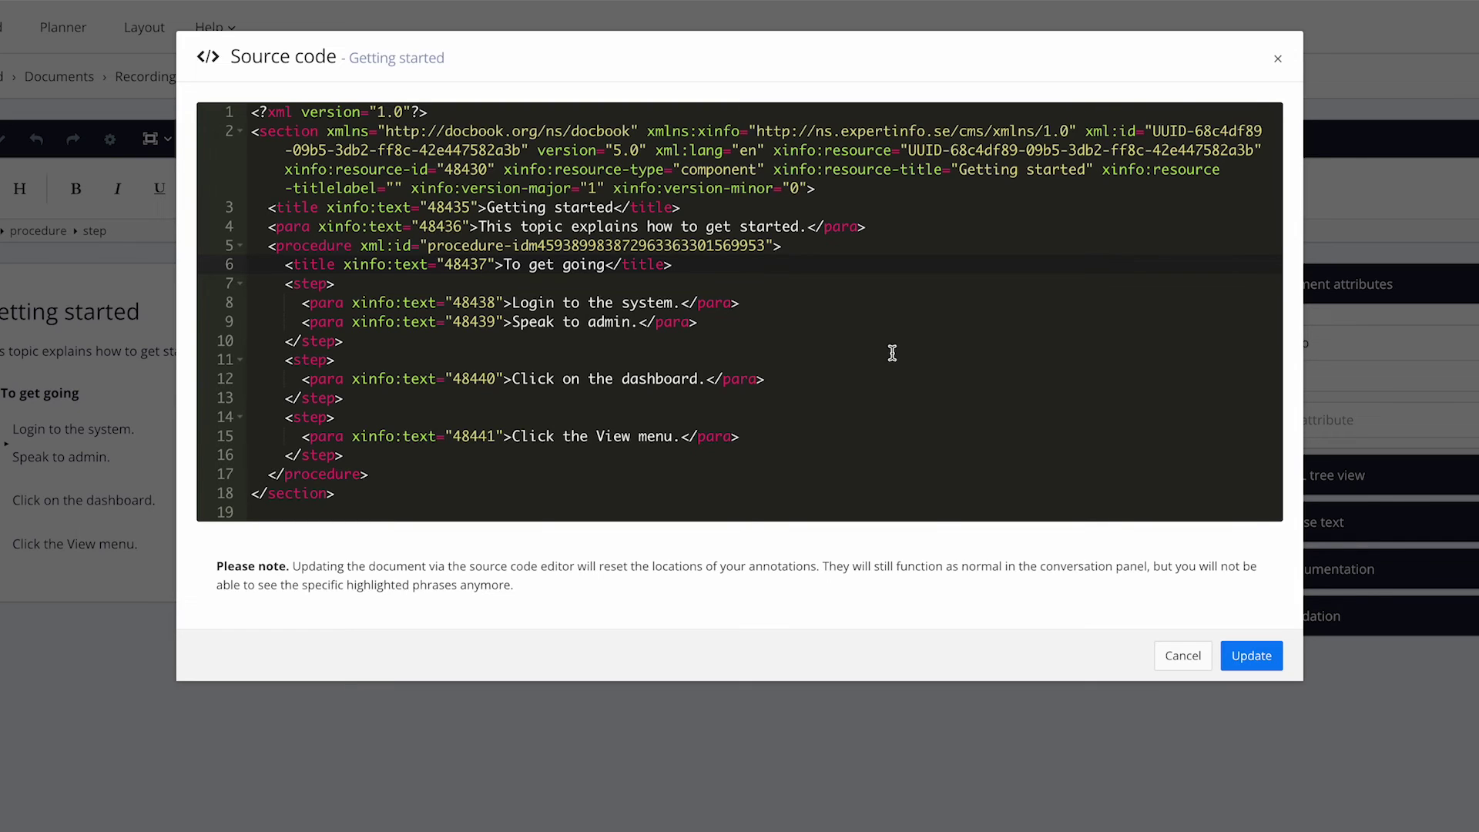
left_click(1186, 656)
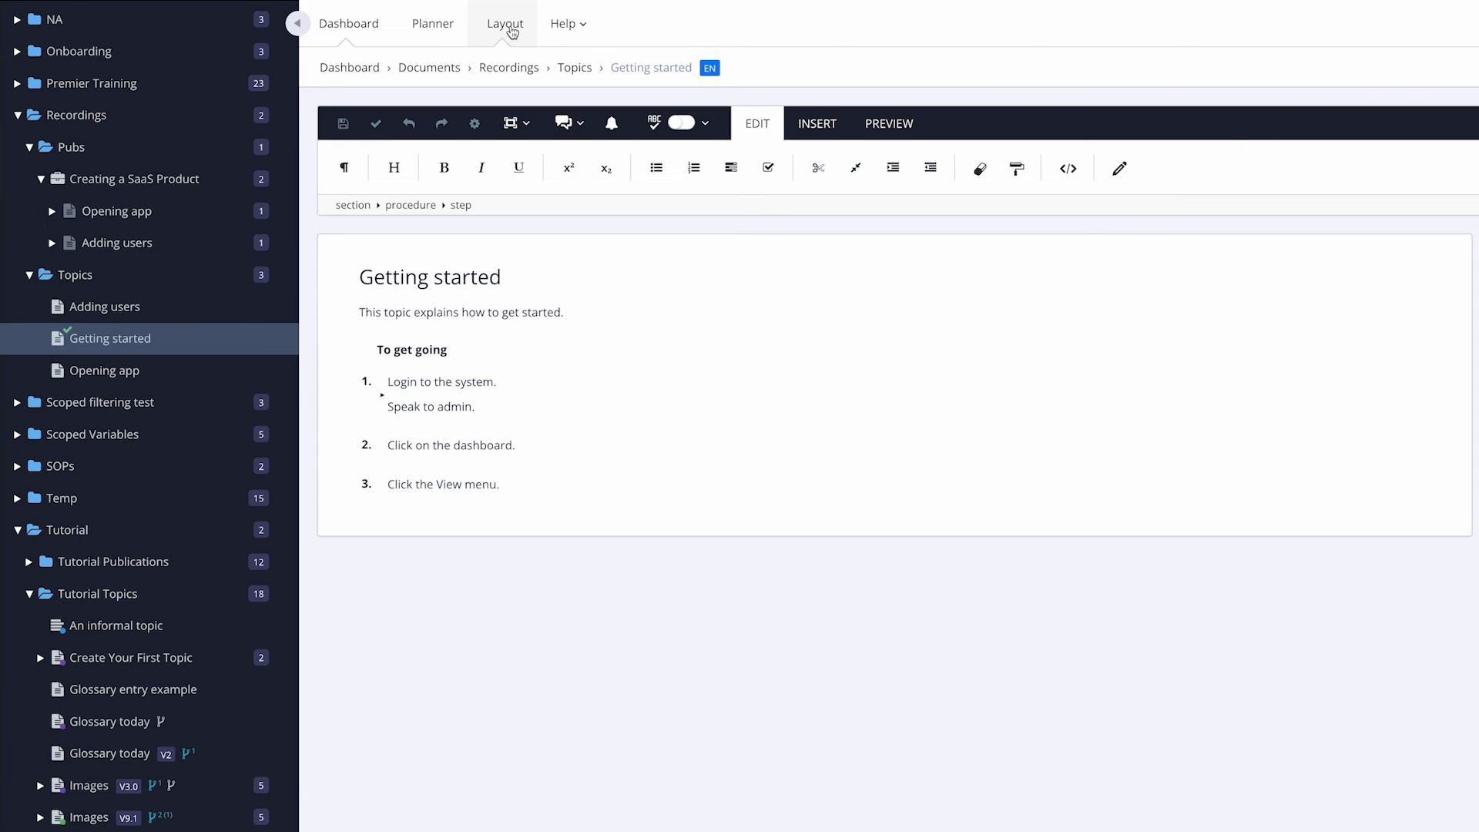
Step: Lock the content of the "Login to the system." paragraph in the first procedure step
left_click(445, 382)
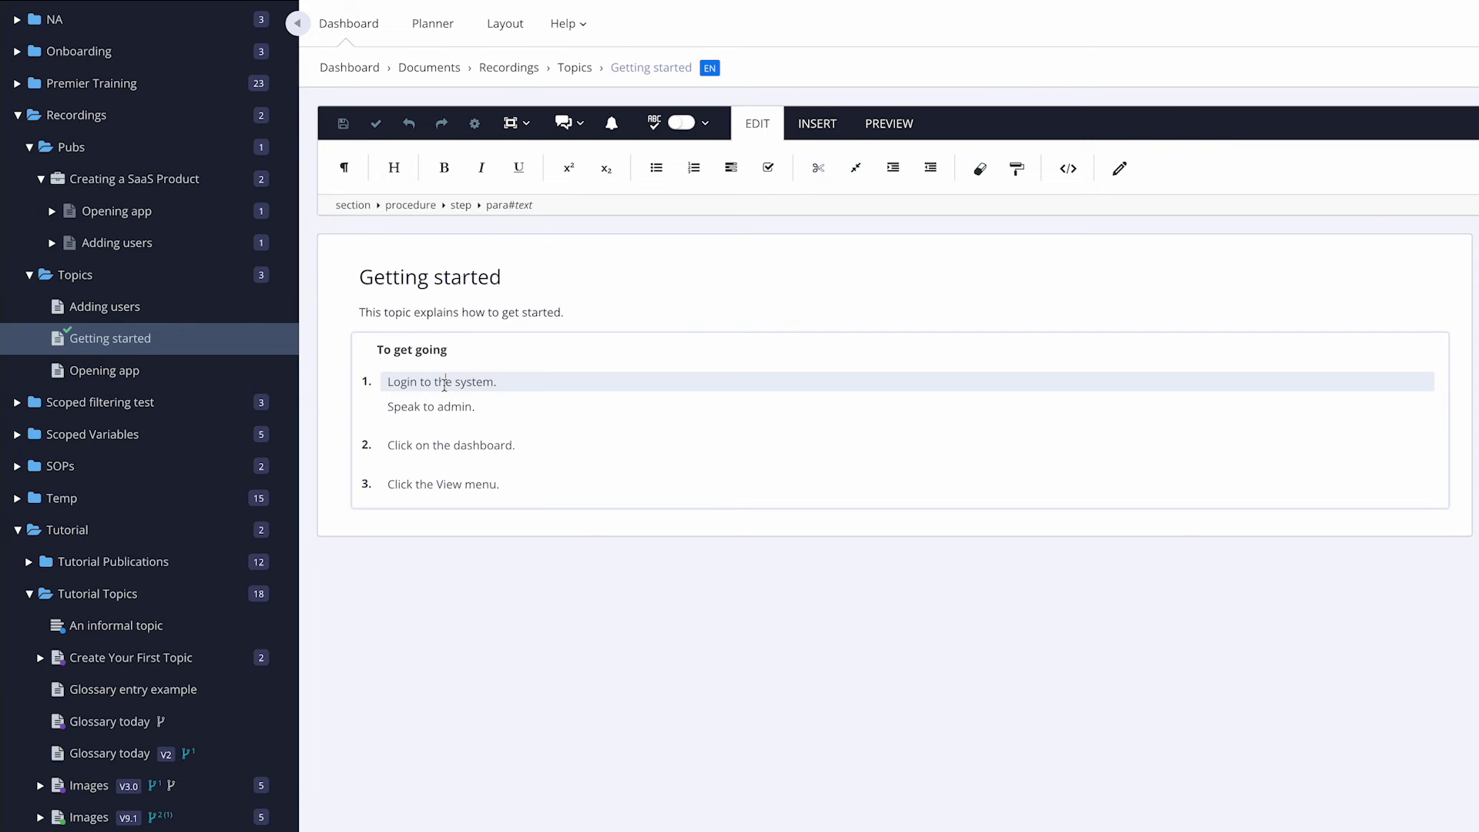
left_click(508, 210)
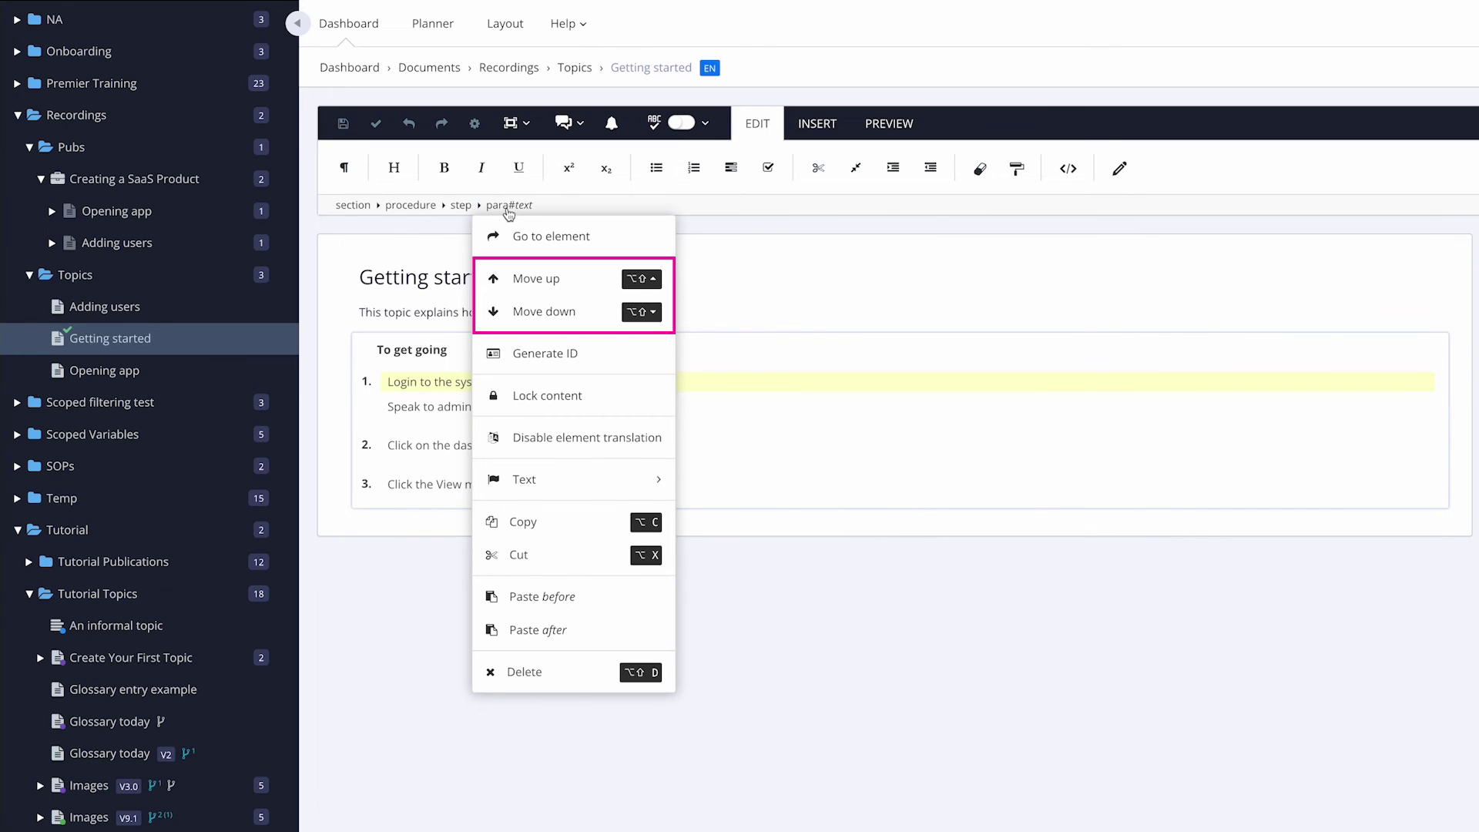
left_click(576, 396)
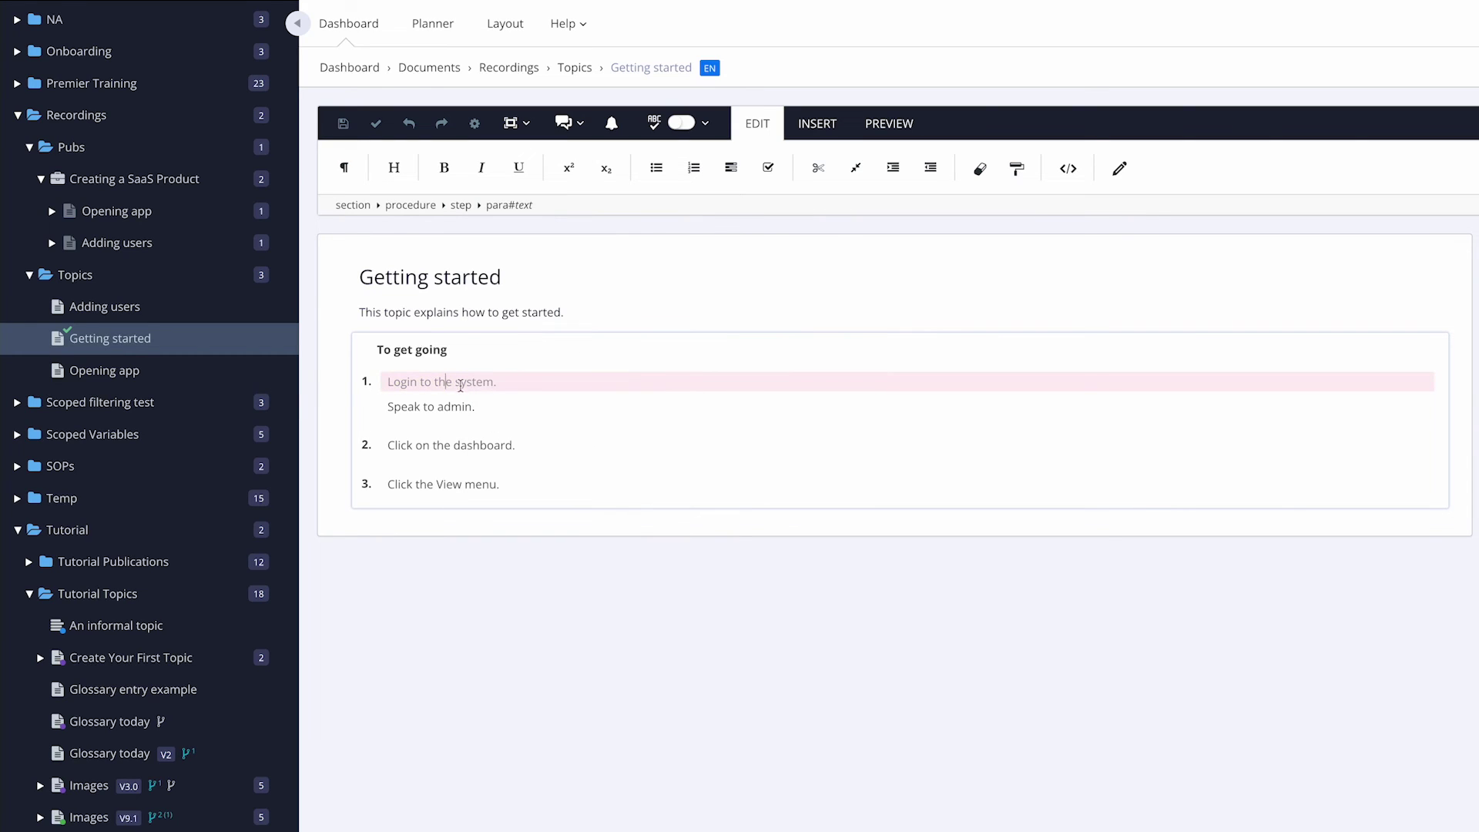
Step: Unlock the content of the "Login to the system." paragraph
left_click_drag(445, 380, 439, 372)
left_click(514, 205)
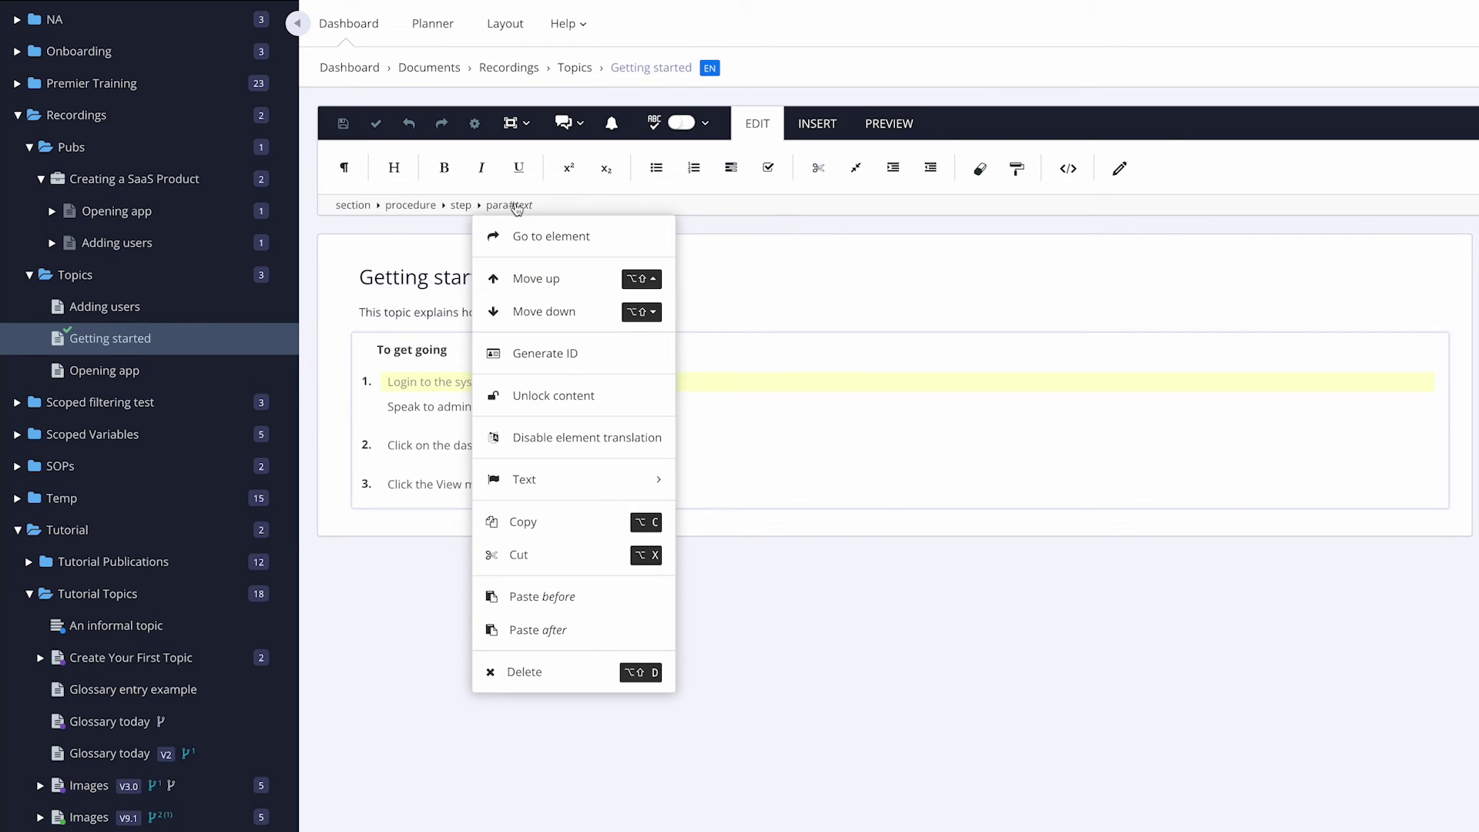
left_click(542, 393)
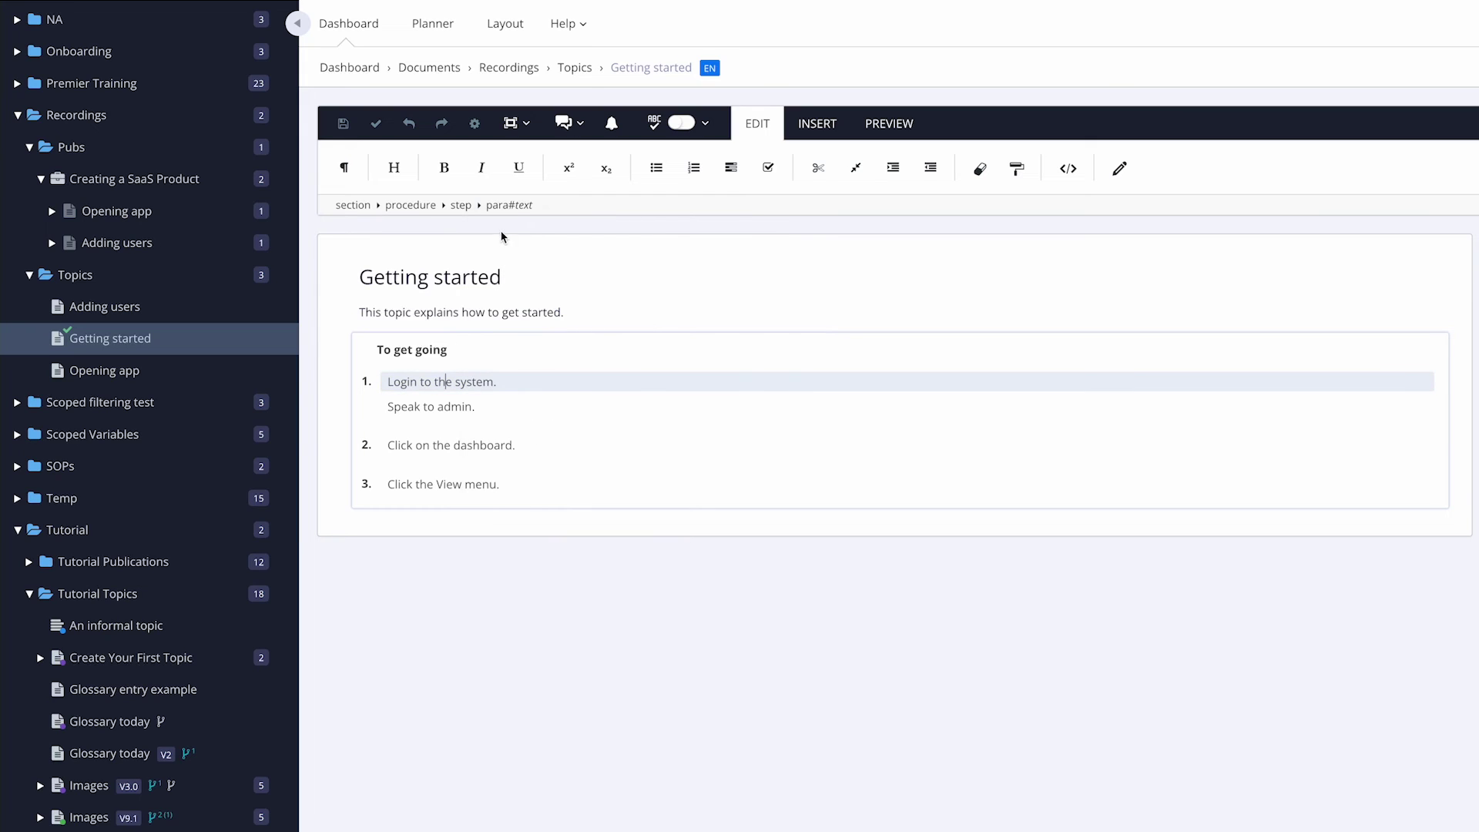
Step: Copy the "Login to the system." paragraph, insert it as reuse at the end of the third procedure step, and undo the insertion
left_click(509, 206)
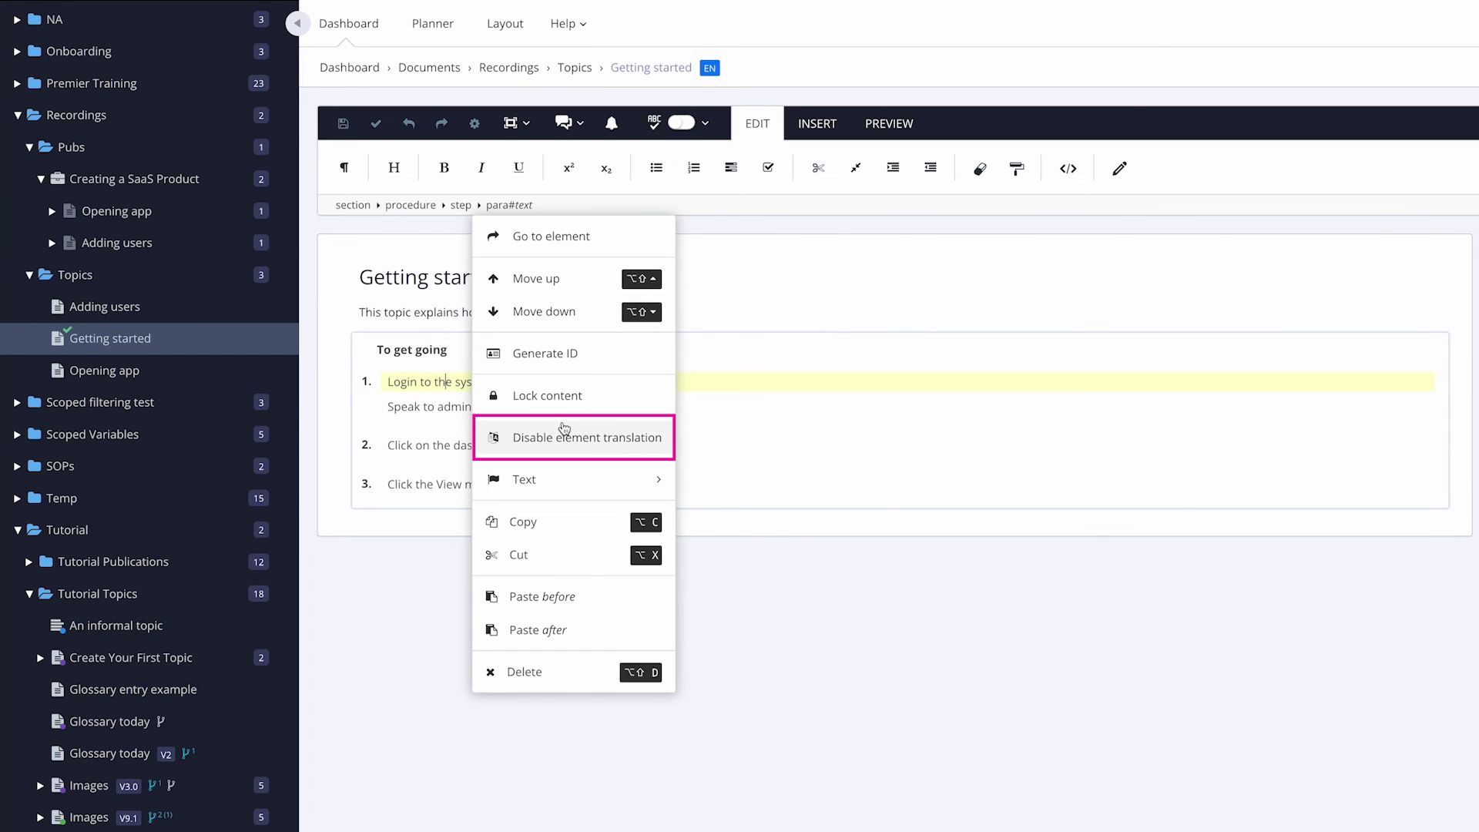
mouse_move(544, 485)
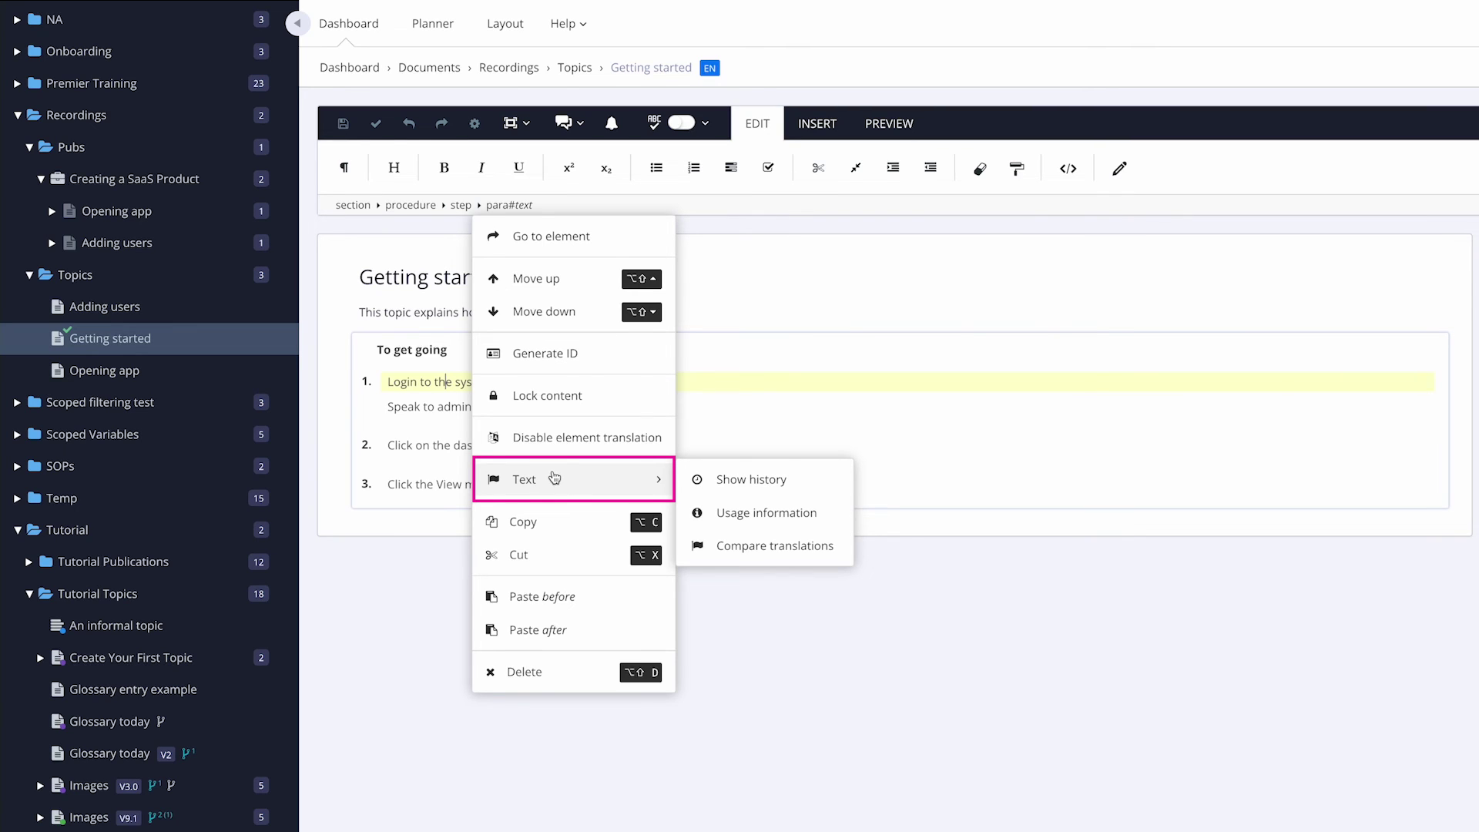
left_click(514, 523)
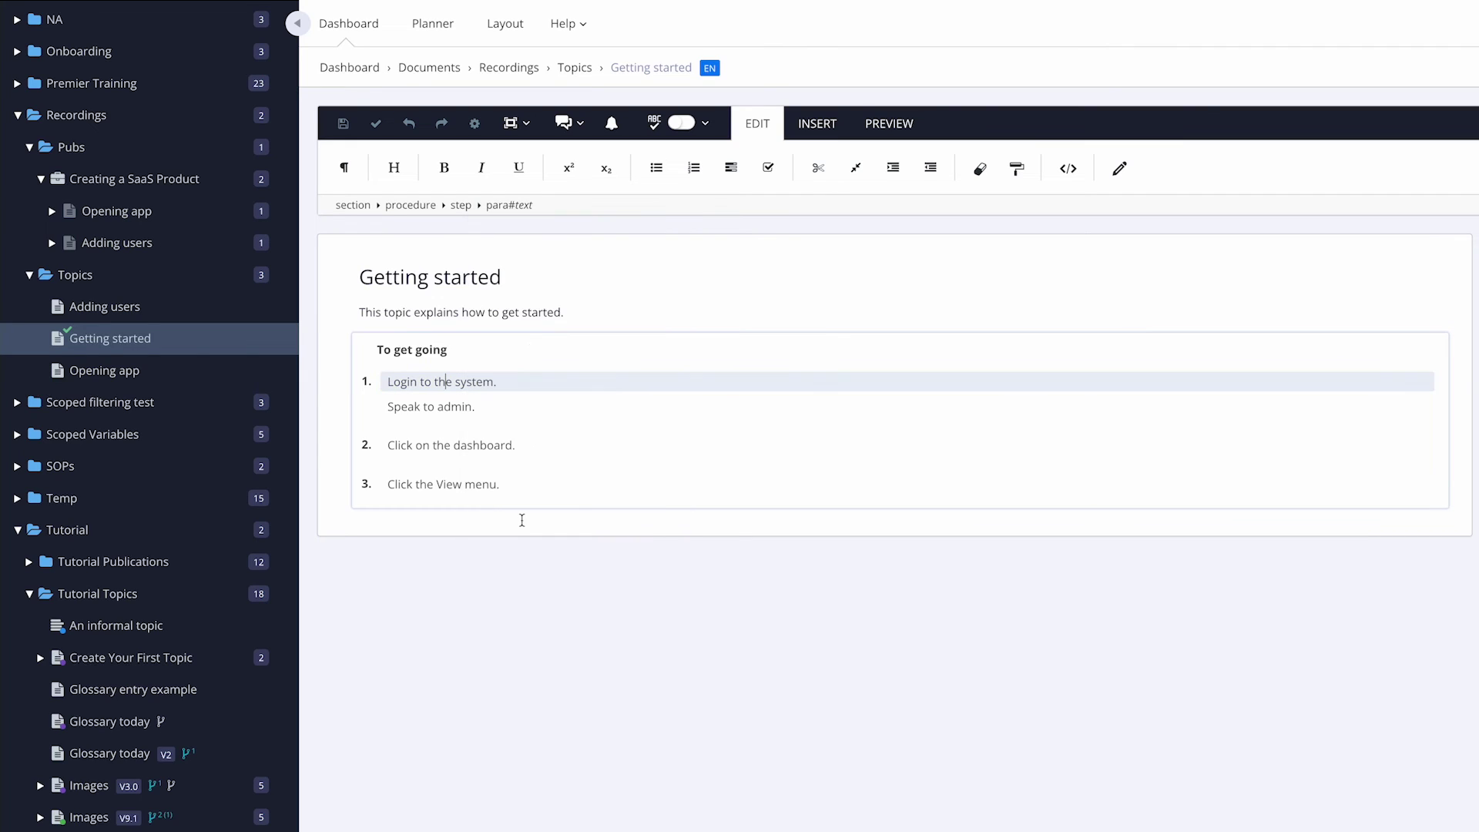
left_click(395, 496)
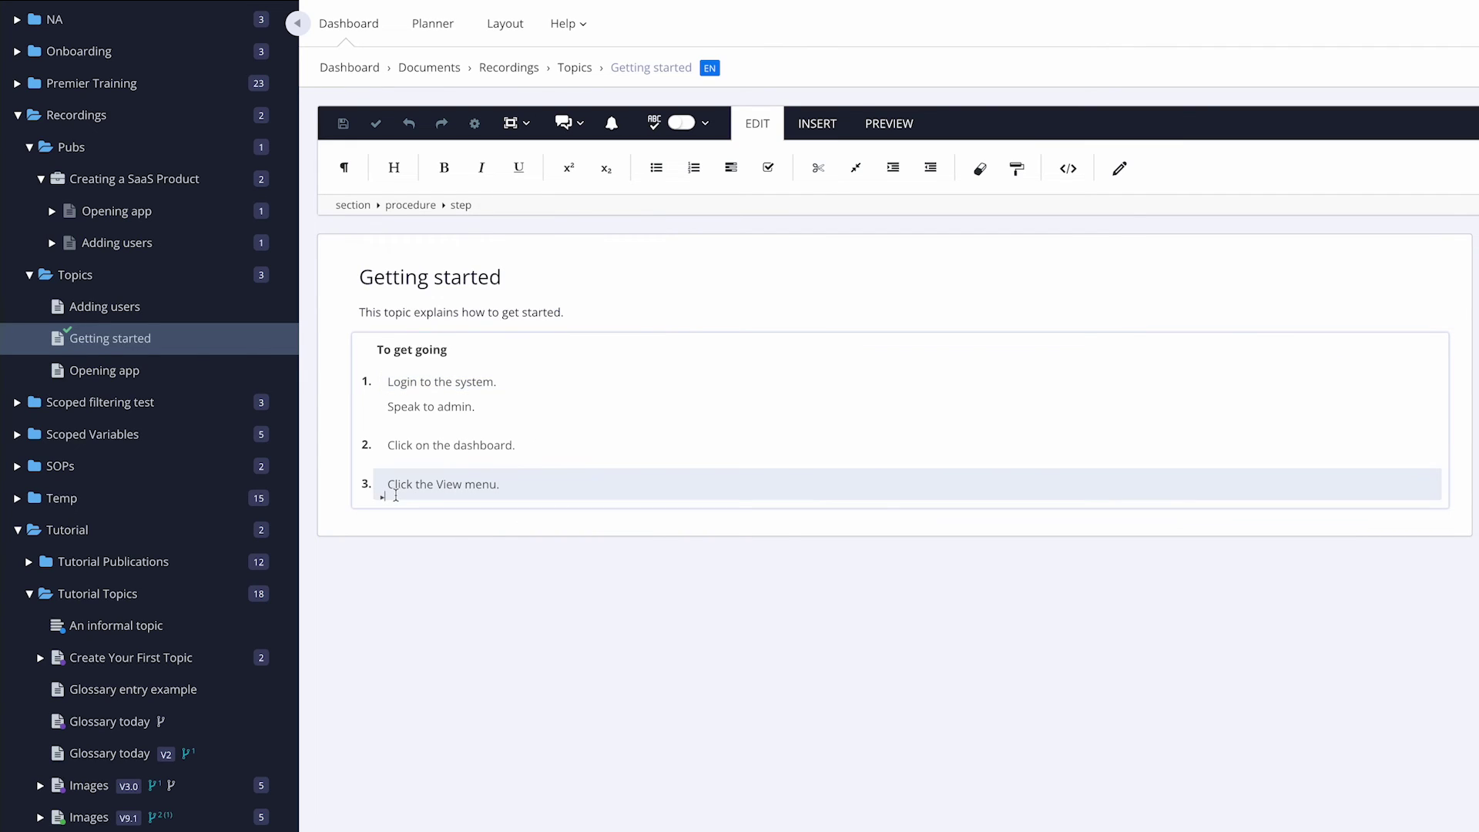
left_click(461, 208)
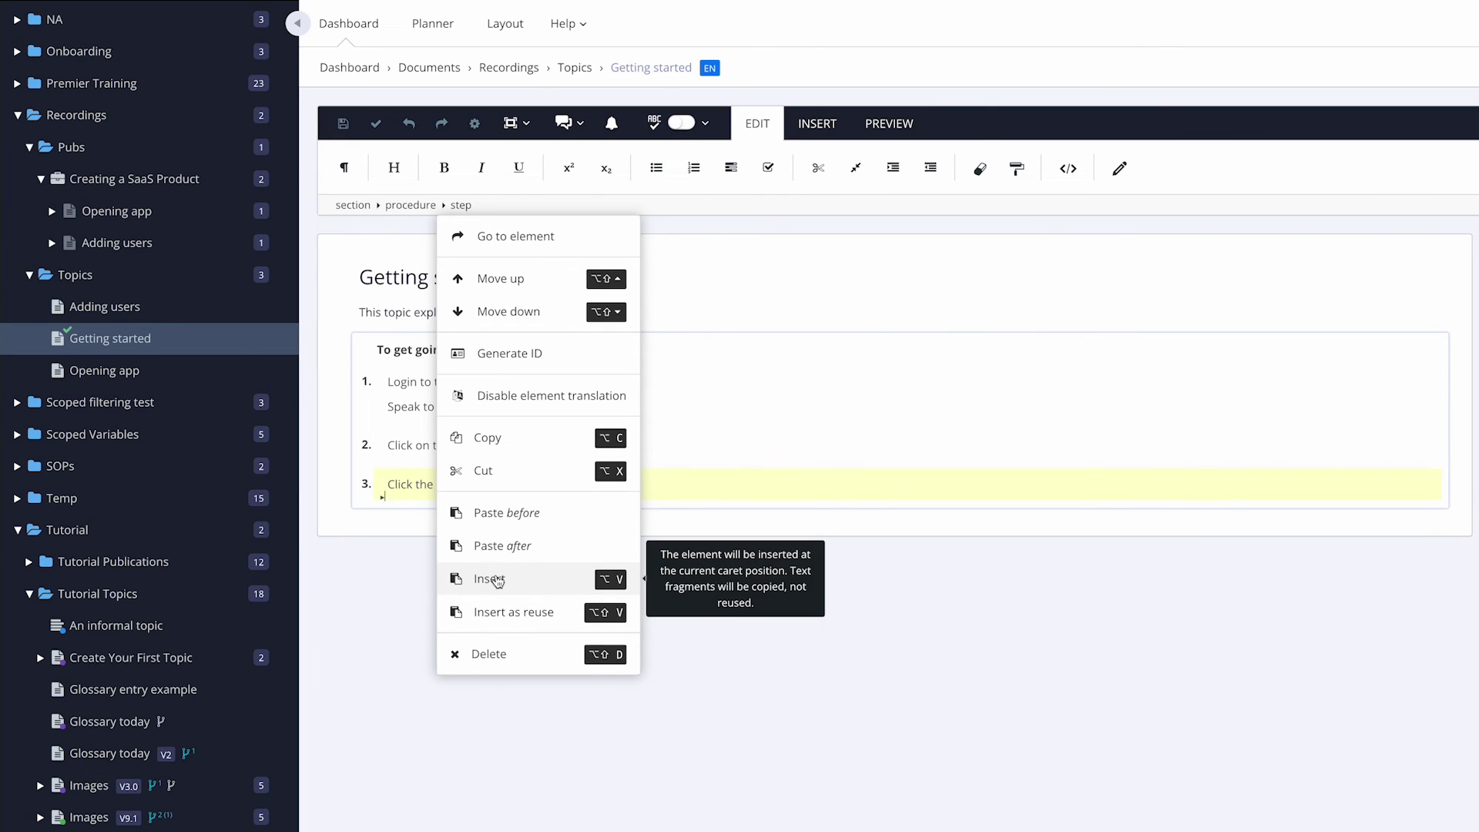
left_click(515, 612)
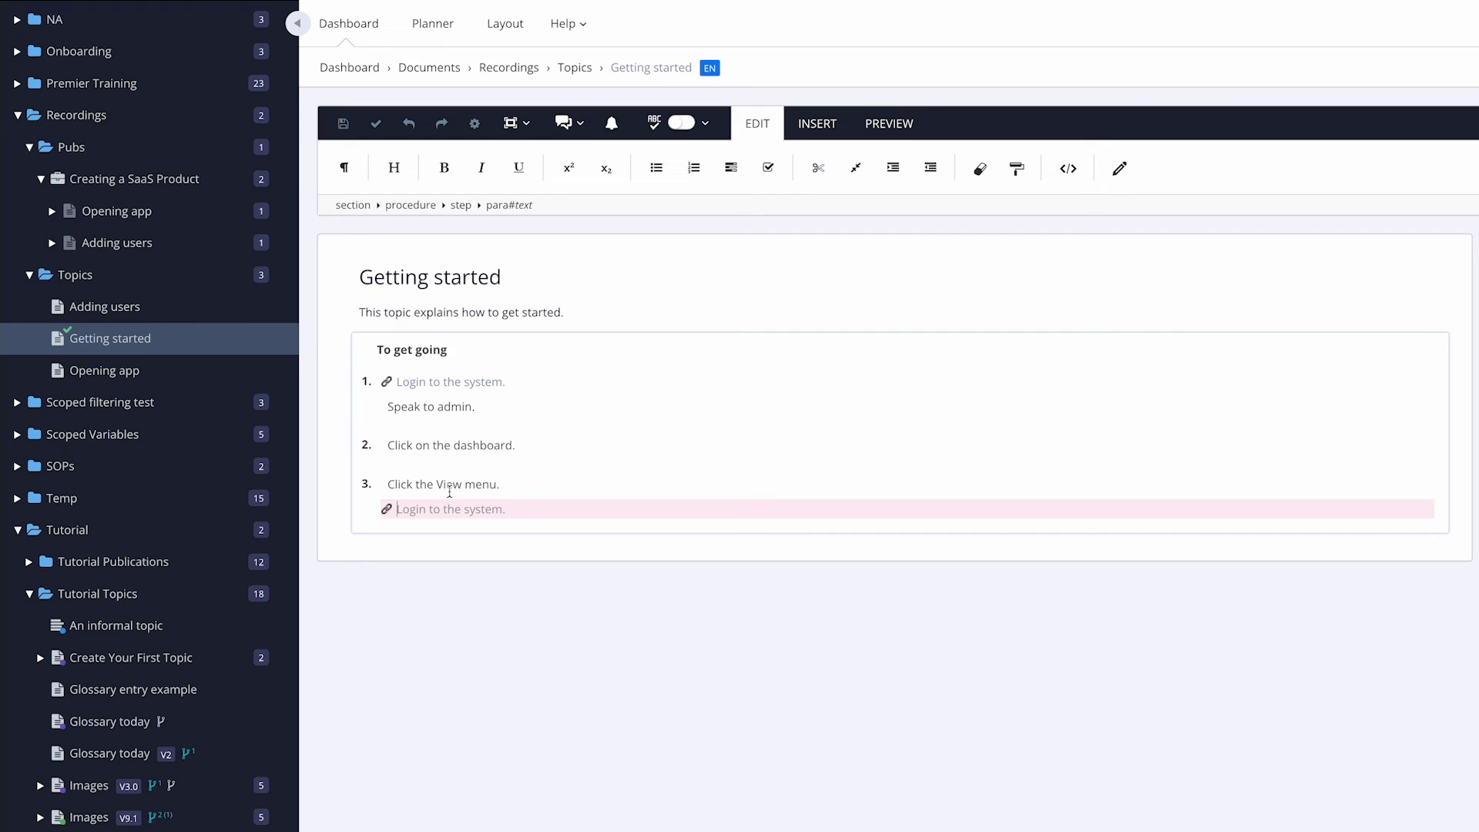
left_click(410, 125)
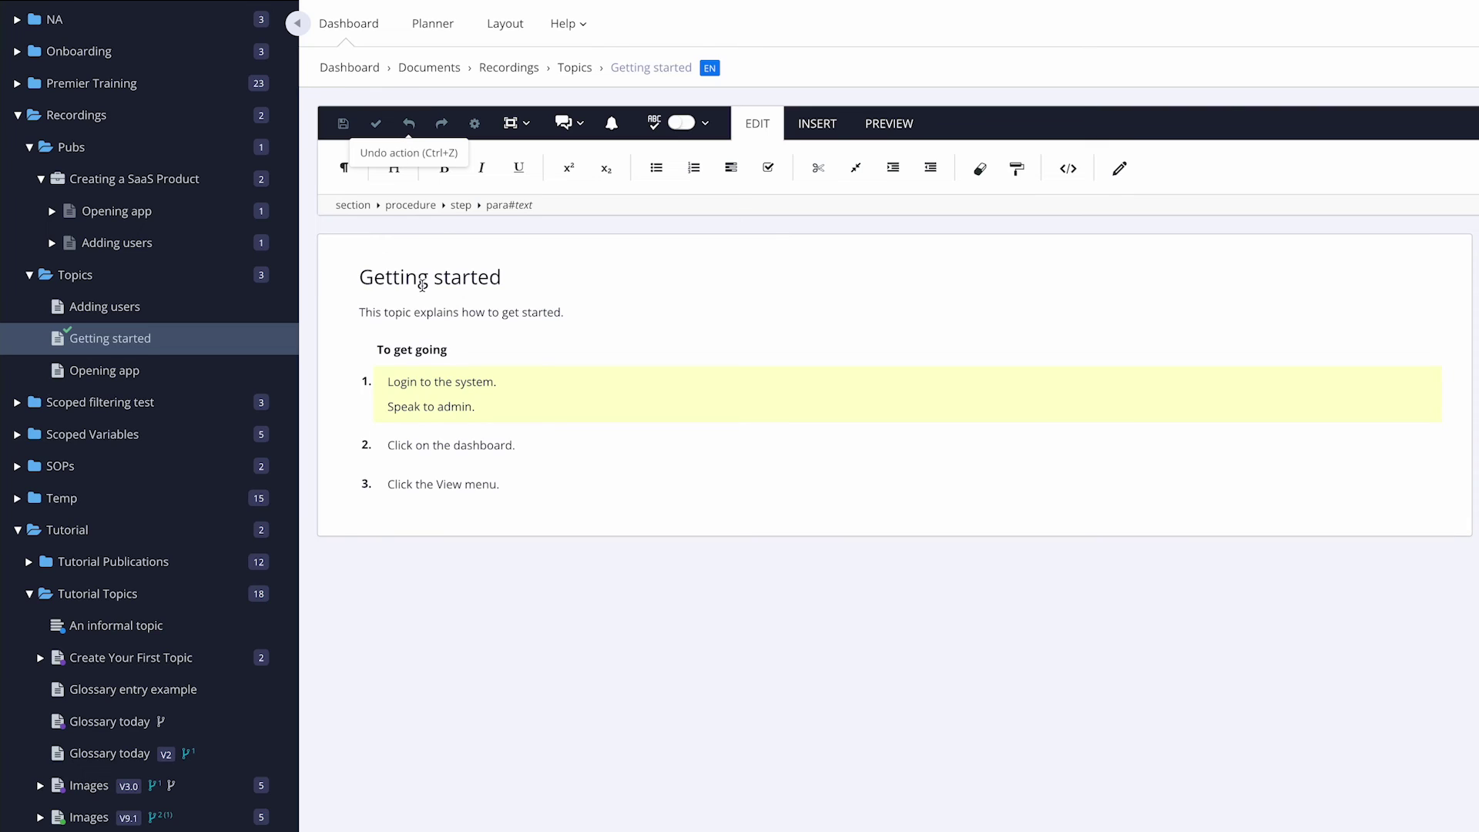
Step: Examine the actions available for the procedure element and return to the "Speak to admin." paragraph without applying any
left_click(394, 207)
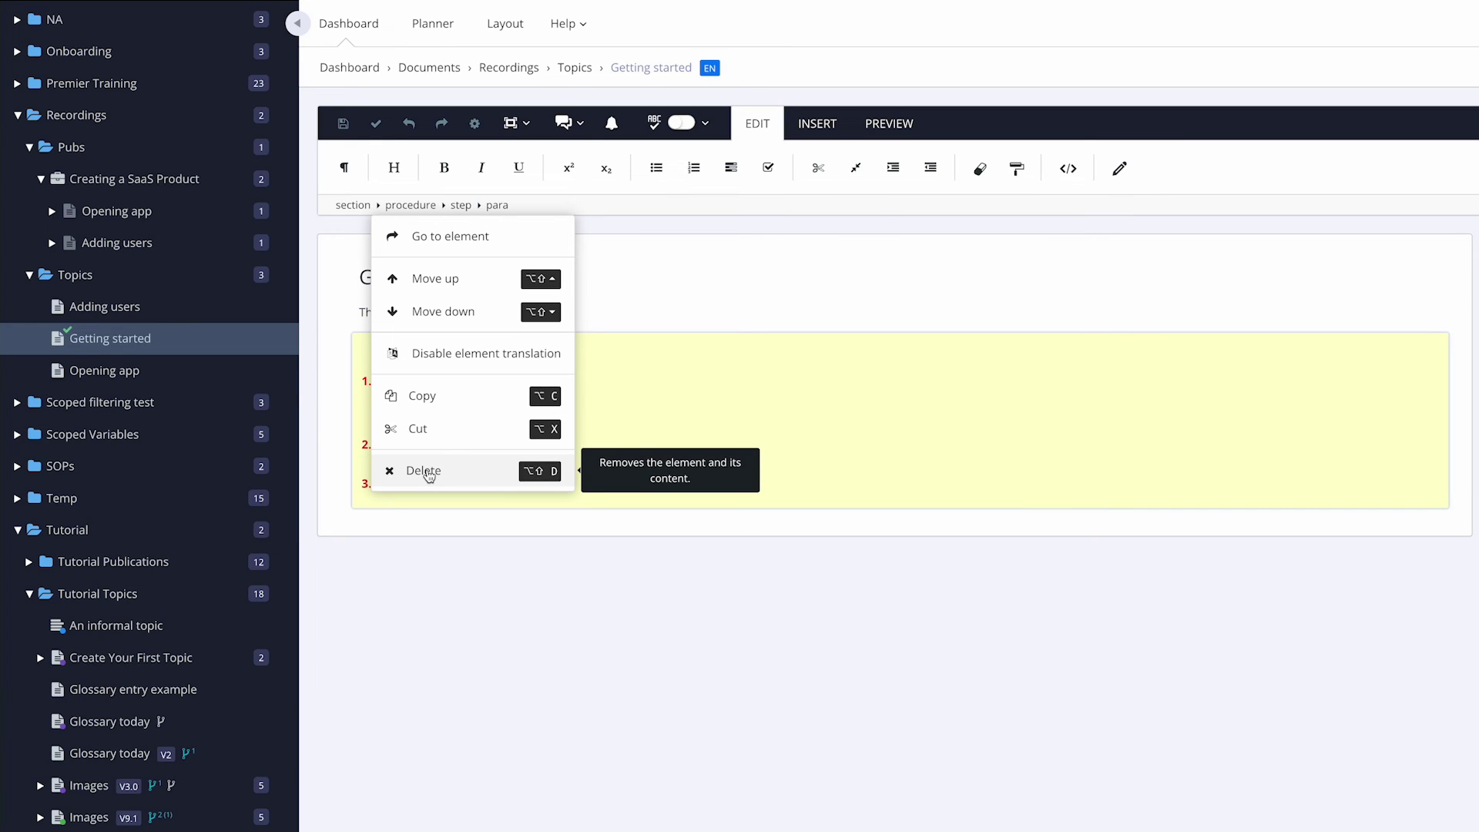
left_click(475, 558)
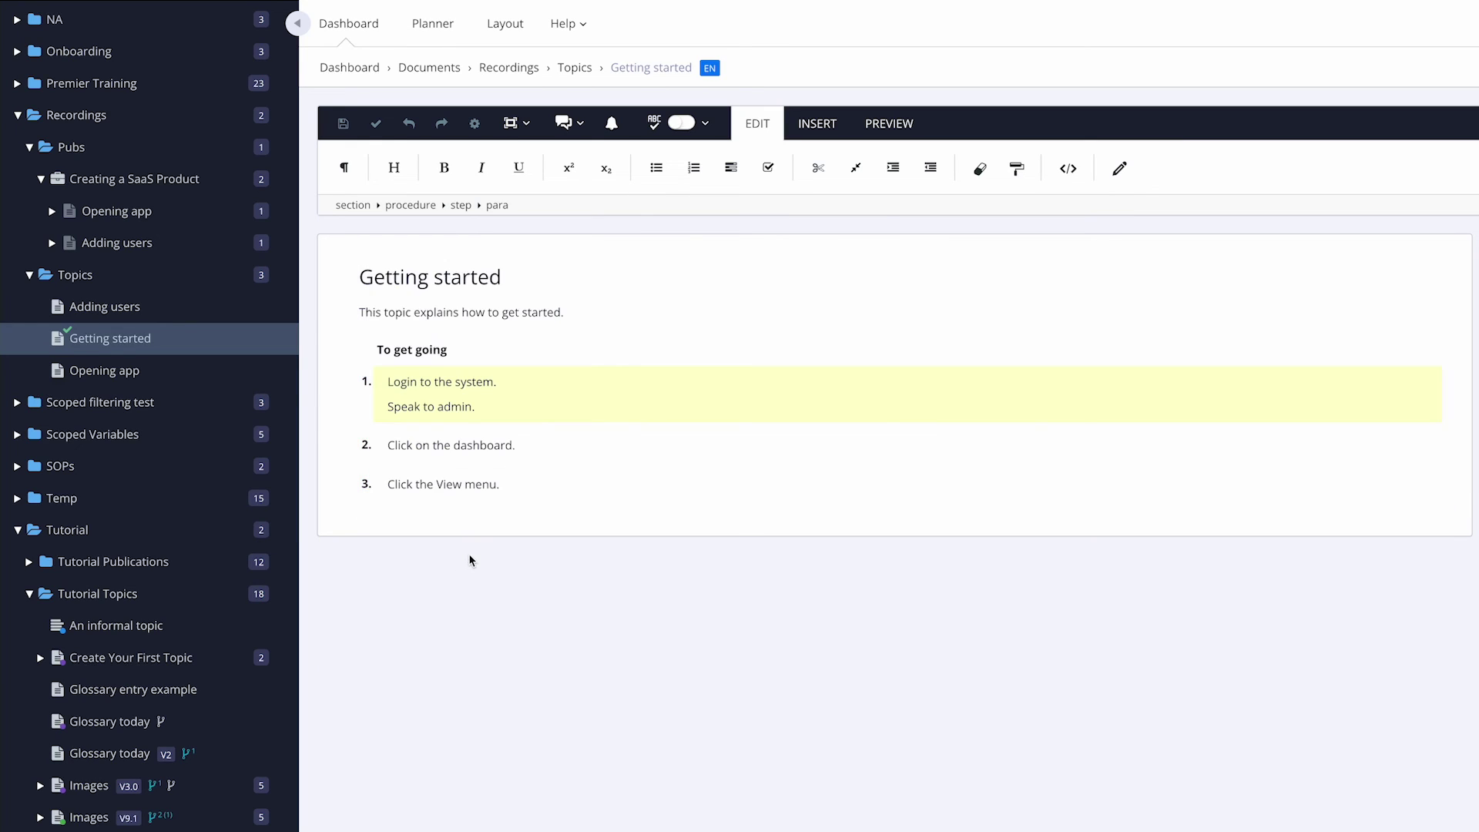
left_click(434, 408)
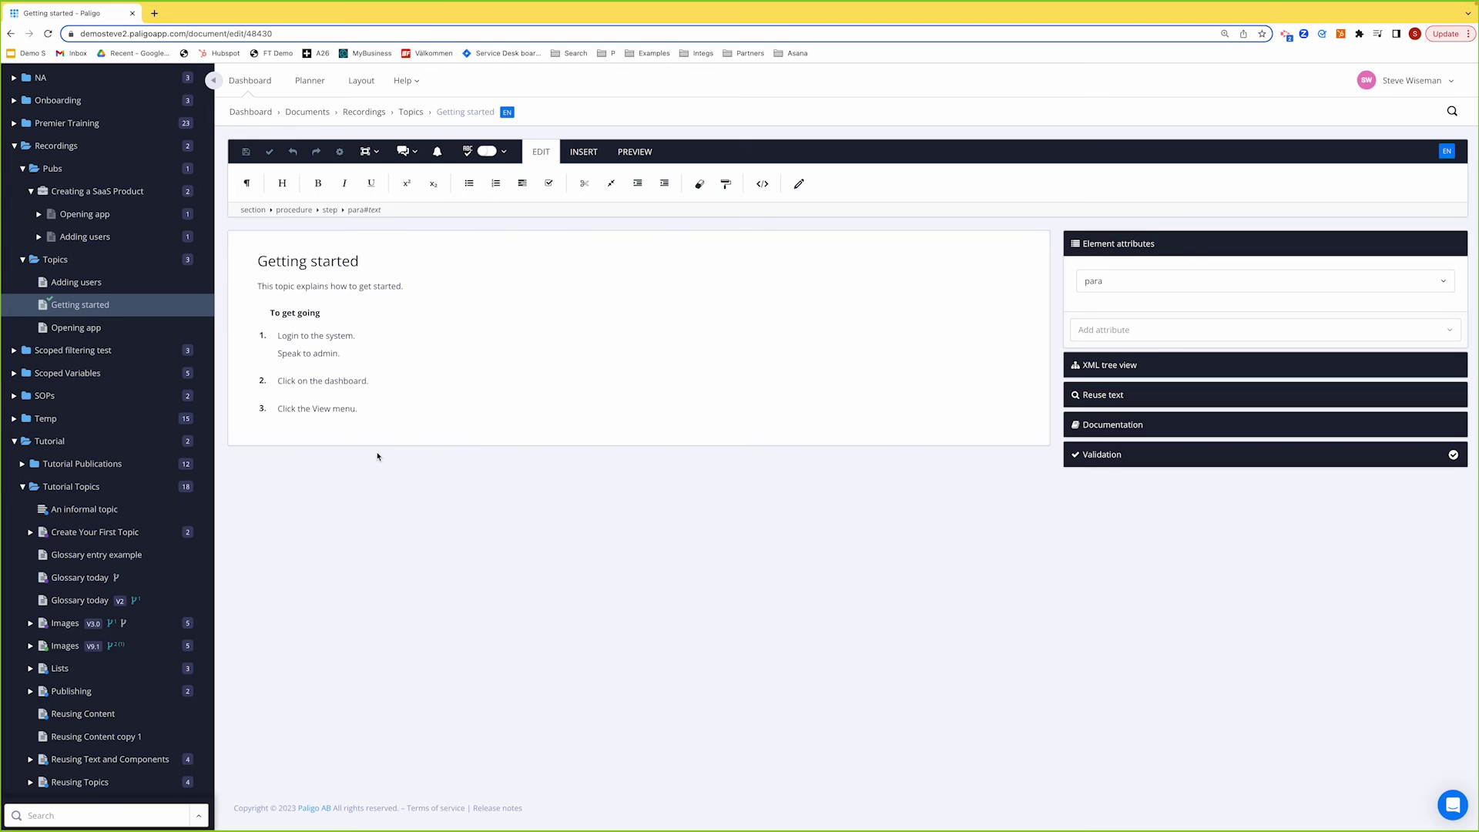
Step: Inspect the topic's structure in the XML tree view, collapsing and expanding the procedure and cancelling its deletion
left_click(1094, 365)
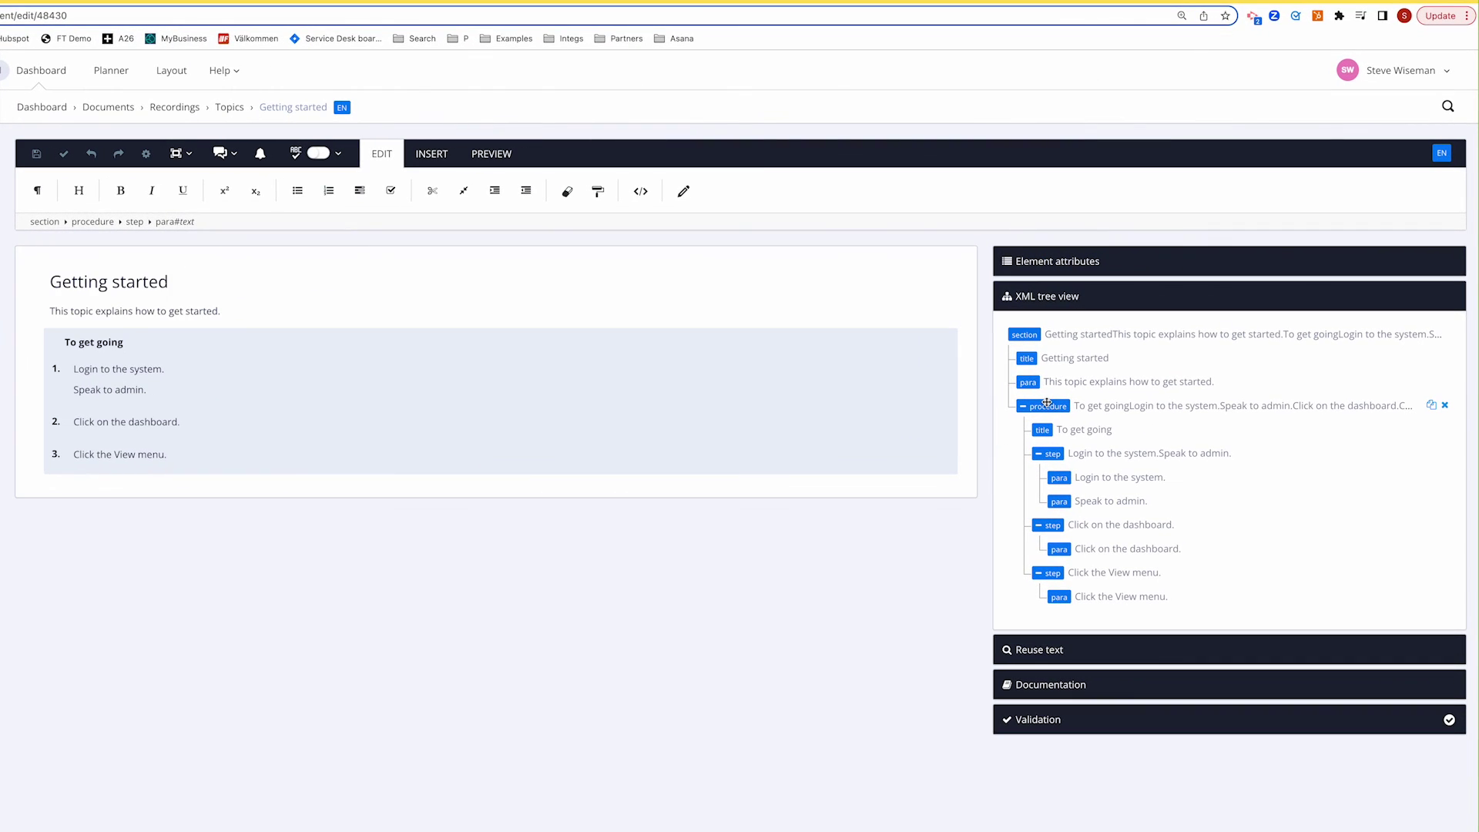
left_click(1022, 405)
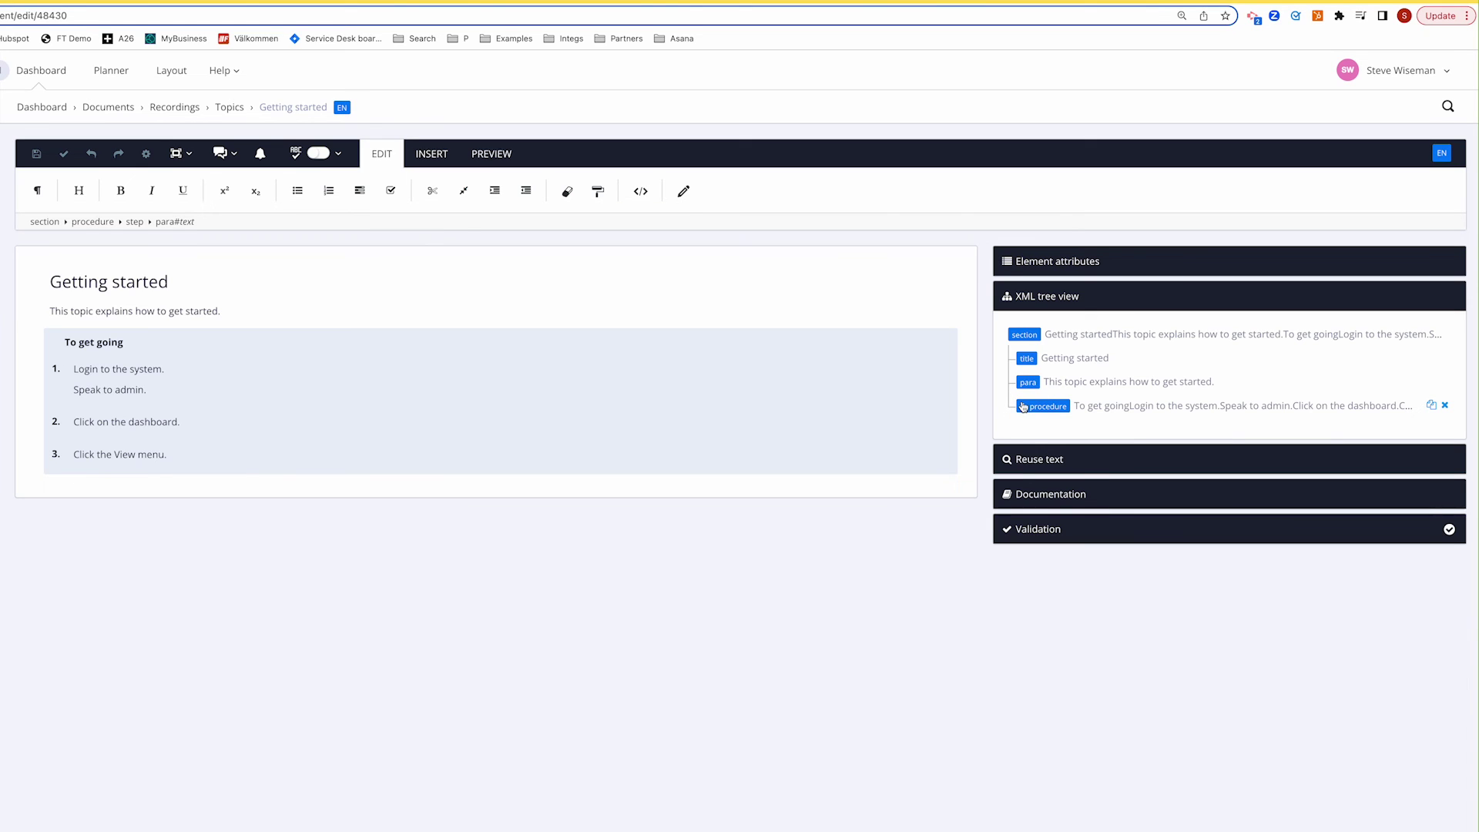
left_click(1023, 407)
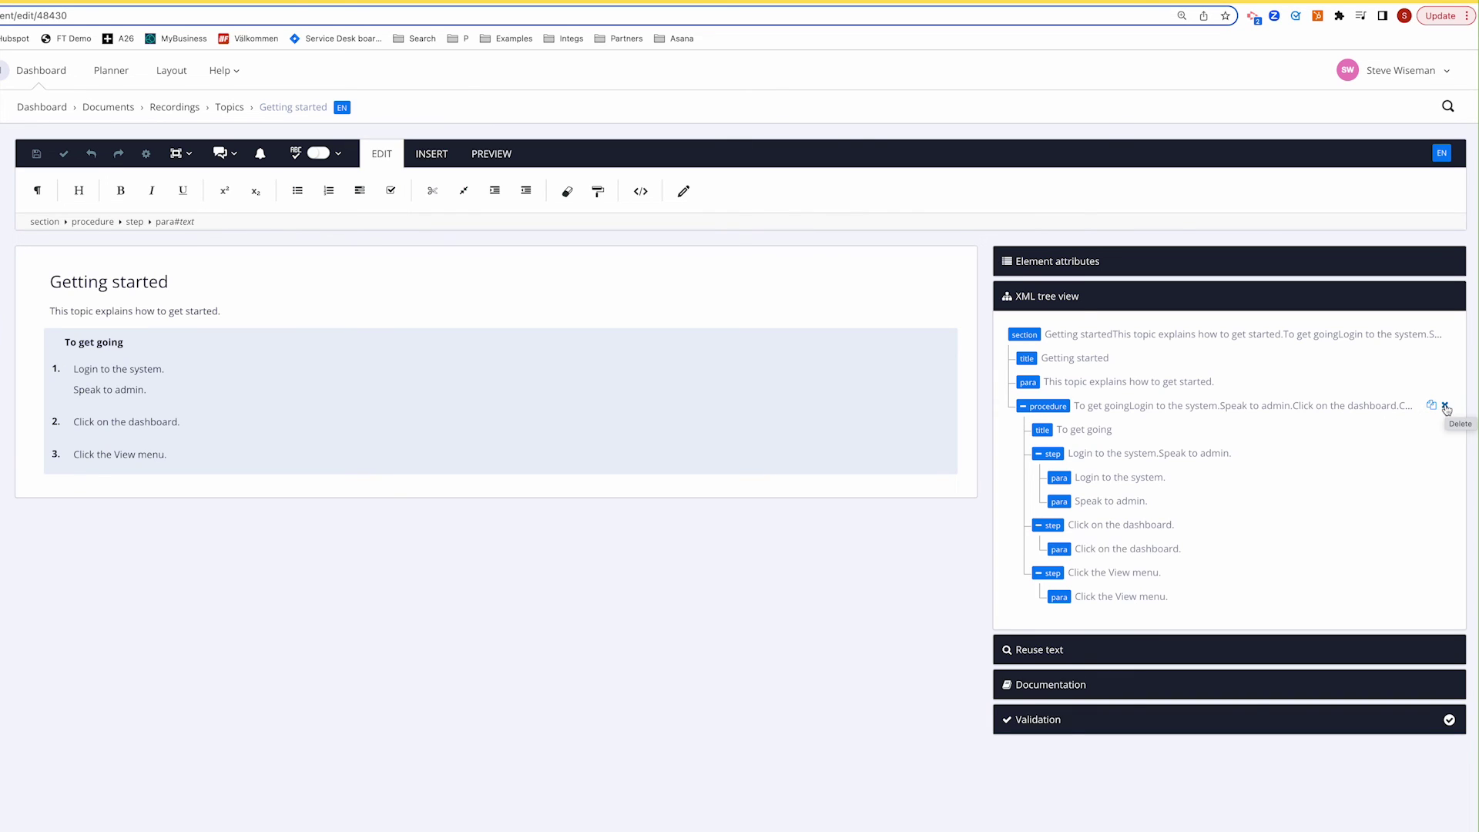
left_click(1445, 407)
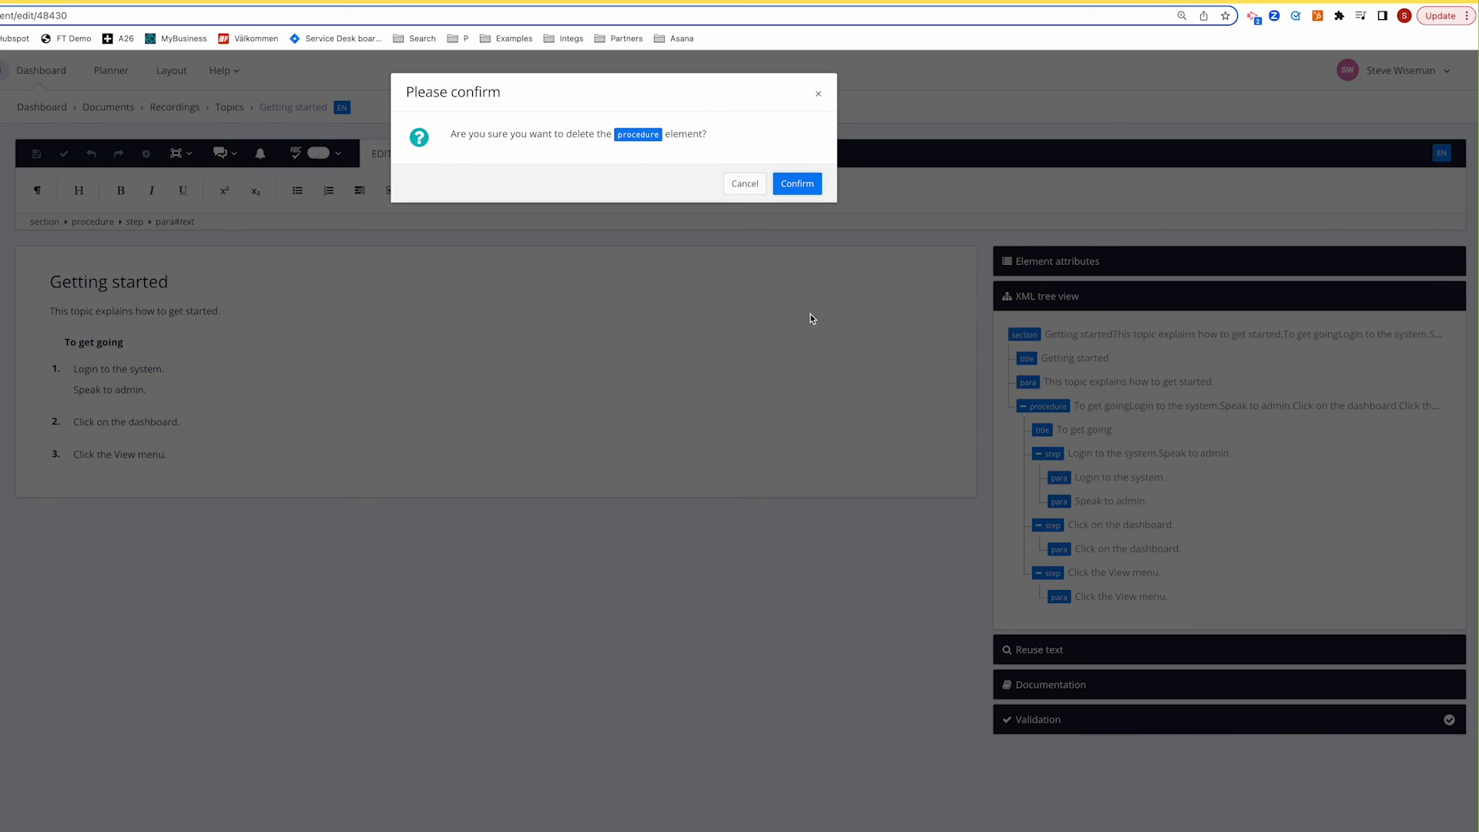
left_click(743, 184)
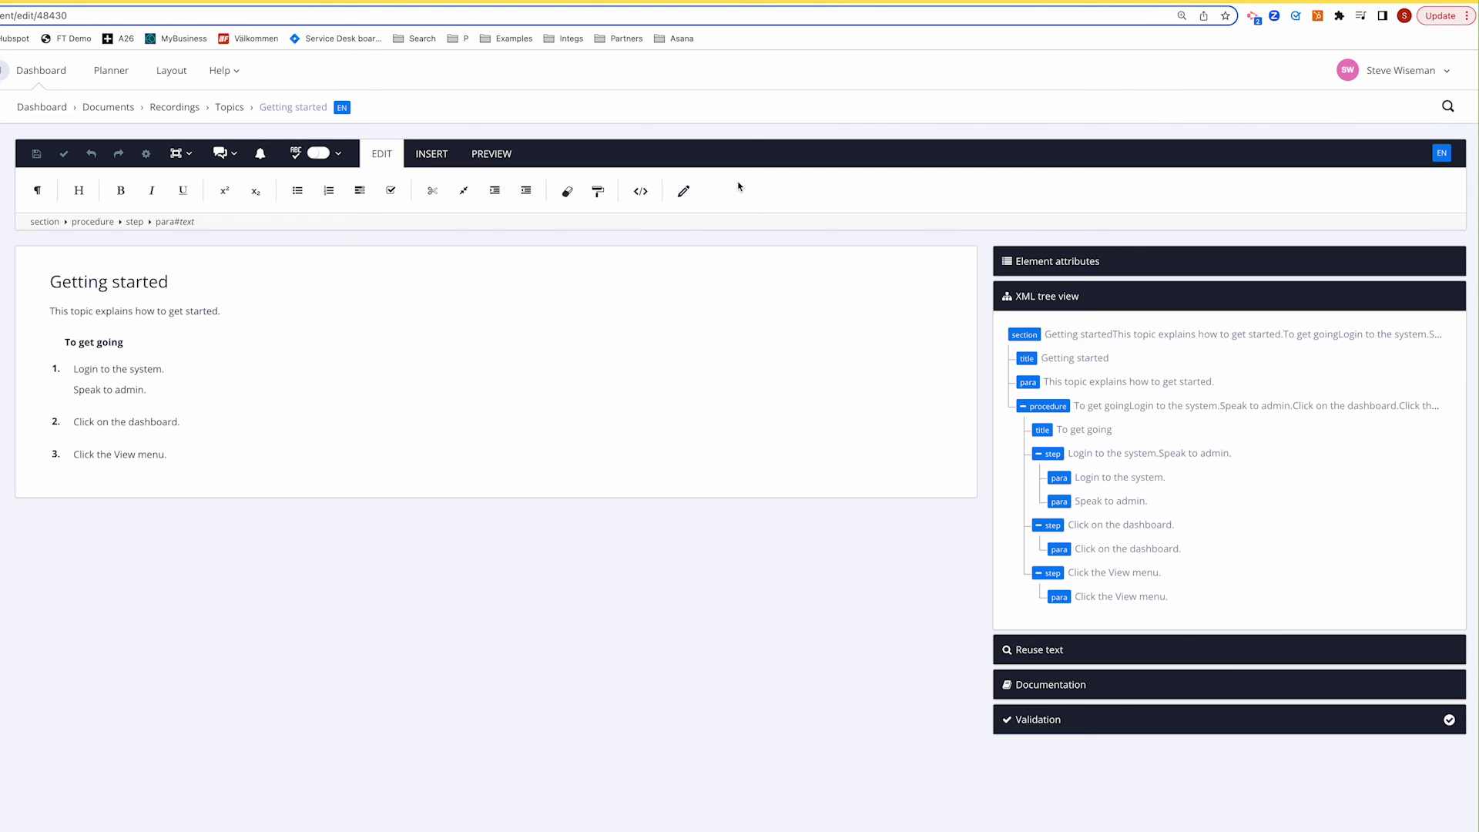
Step: Move the "Speak to admin." paragraph under the third procedure step in the XML tree view and return it to the first step
left_click(1064, 502)
left_click_drag(1064, 501, 1076, 590)
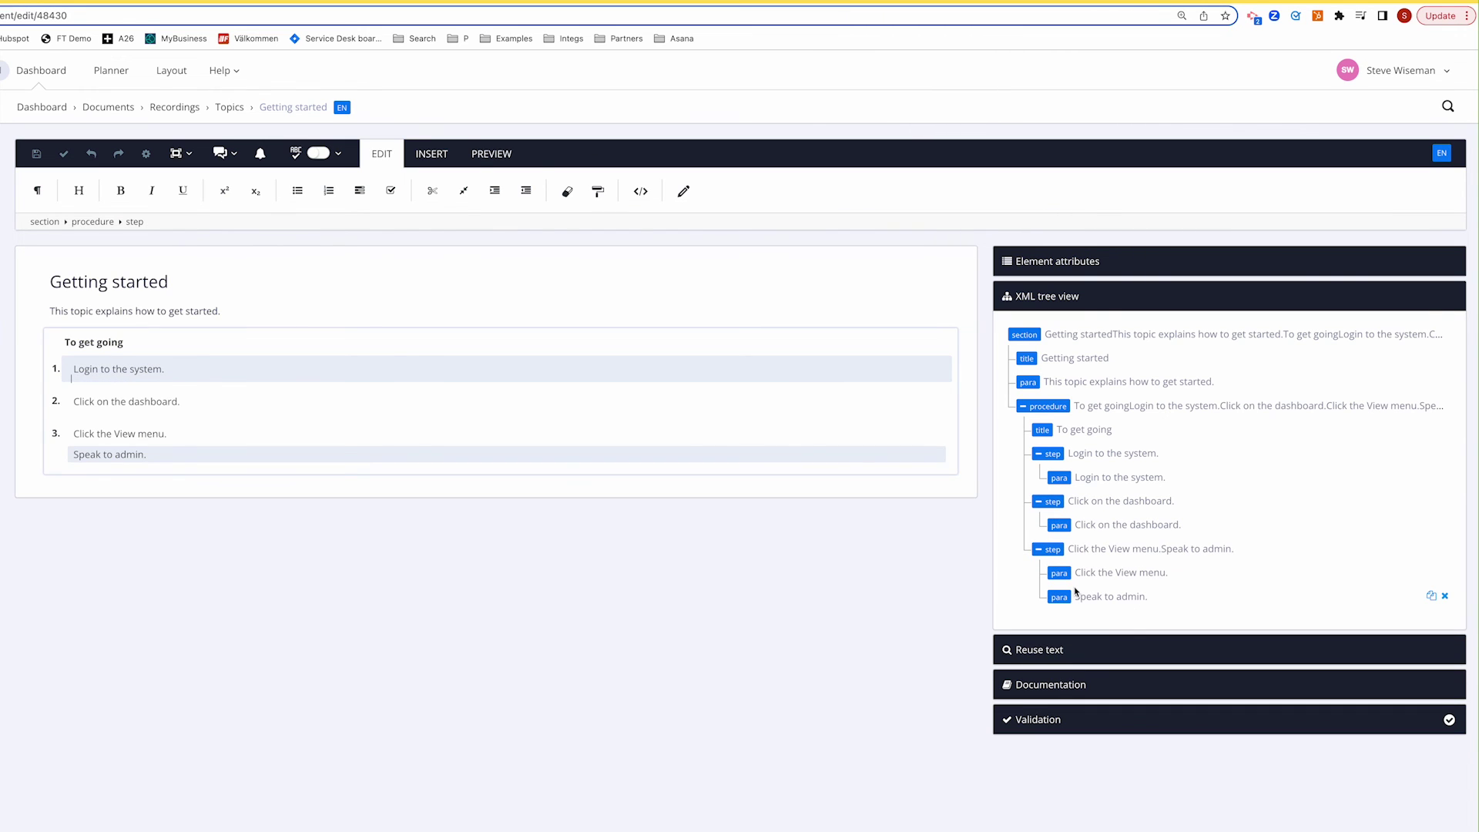
left_click_drag(1068, 592, 1066, 492)
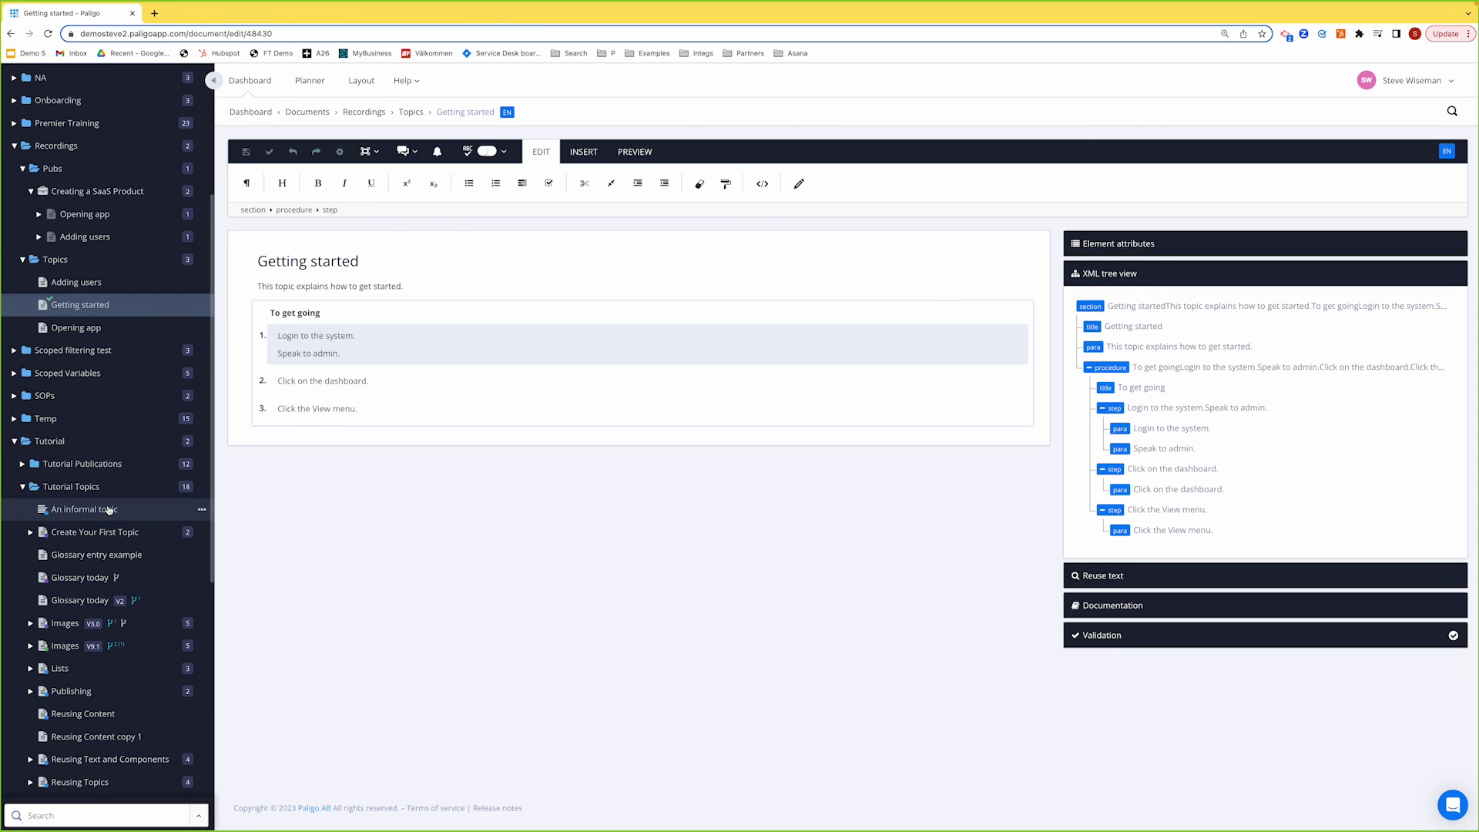
Step: Add an unordered list below "Speak to admin." in the first procedure step with the items "Bul 1" and "Bul 2"
left_click(309, 356)
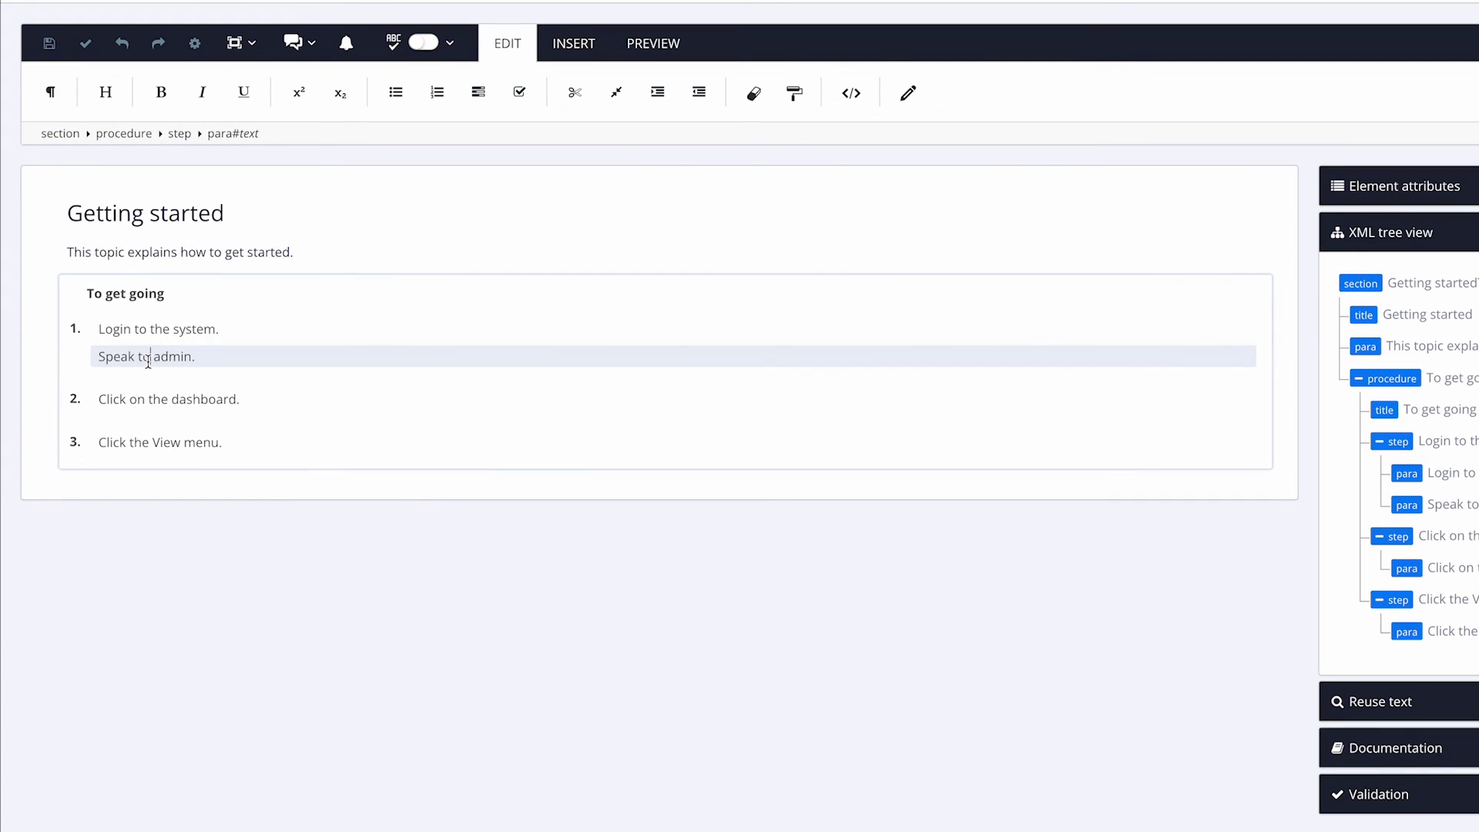
left_click(92, 370)
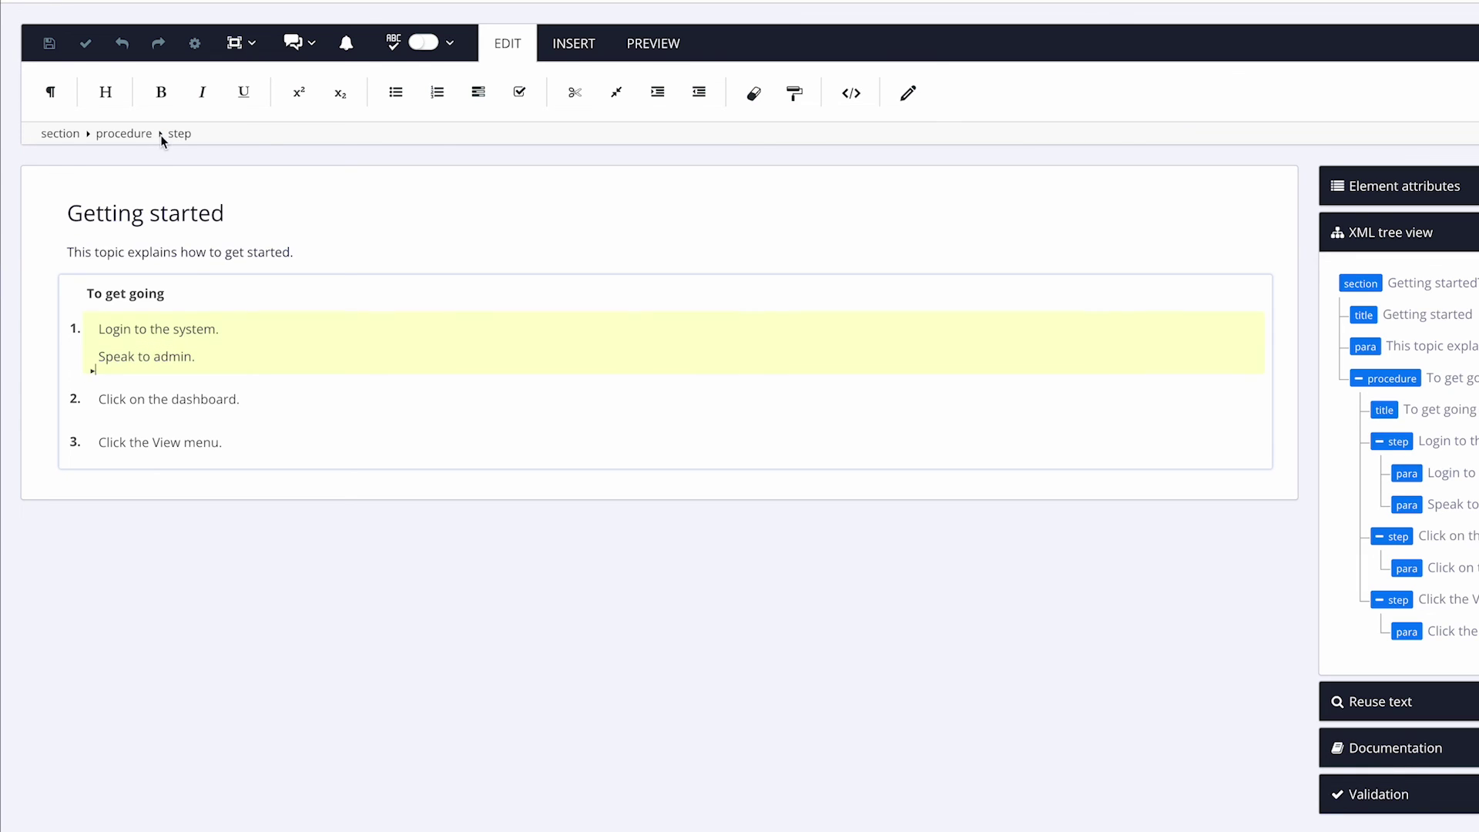
left_click(396, 96)
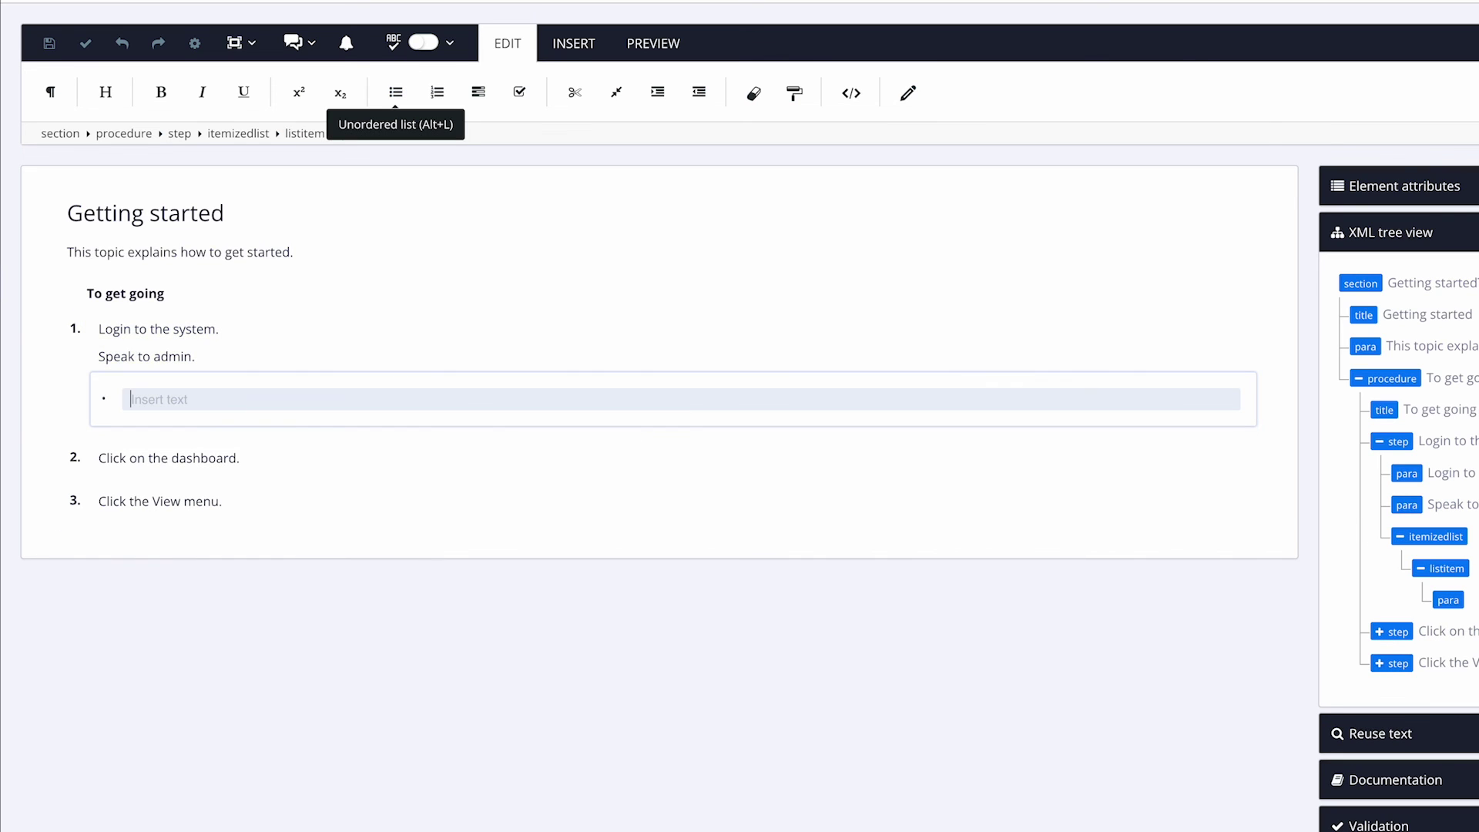
type("Bul 1")
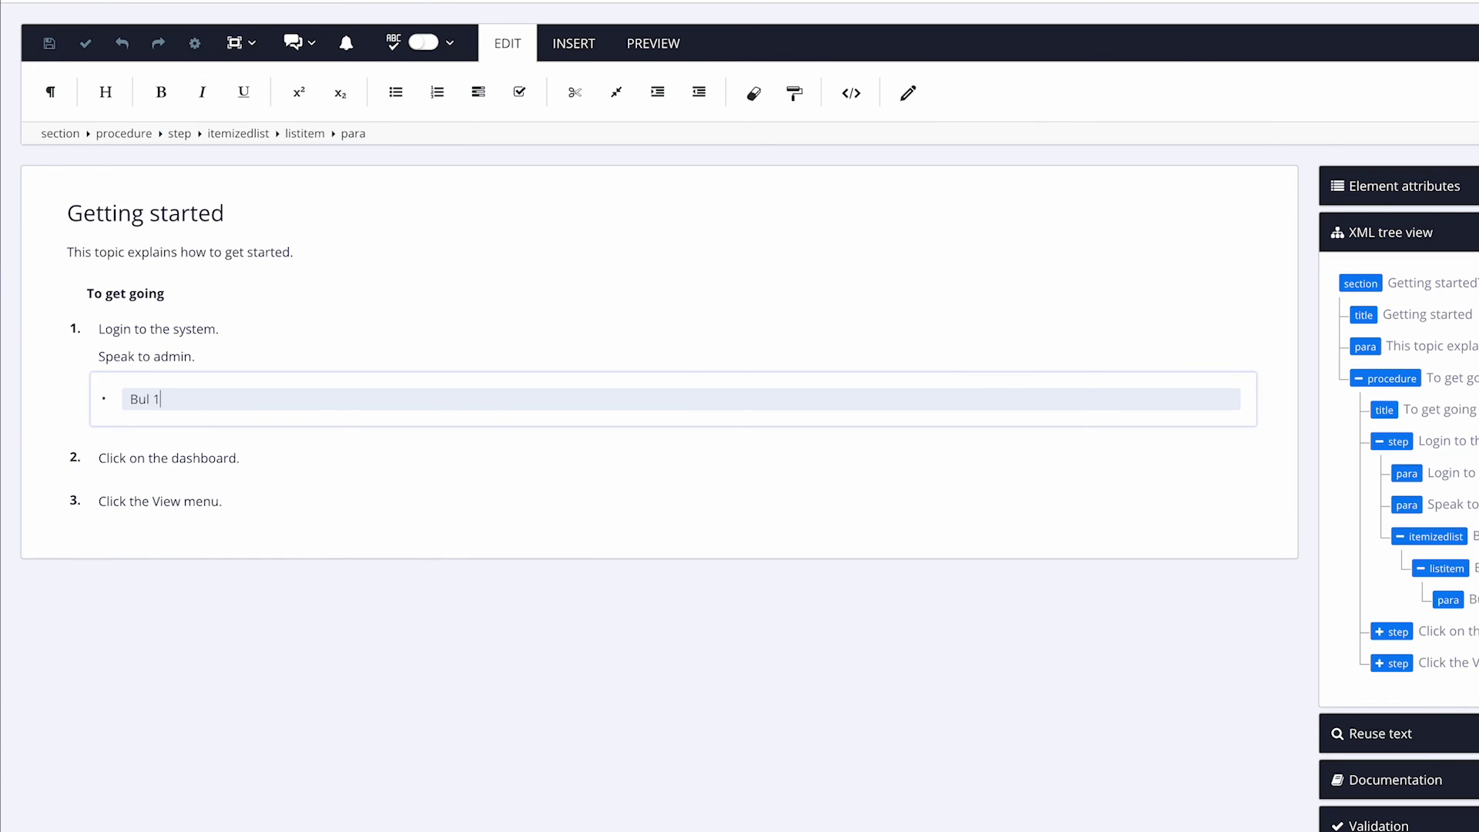
key("Return")
type("Bul 2")
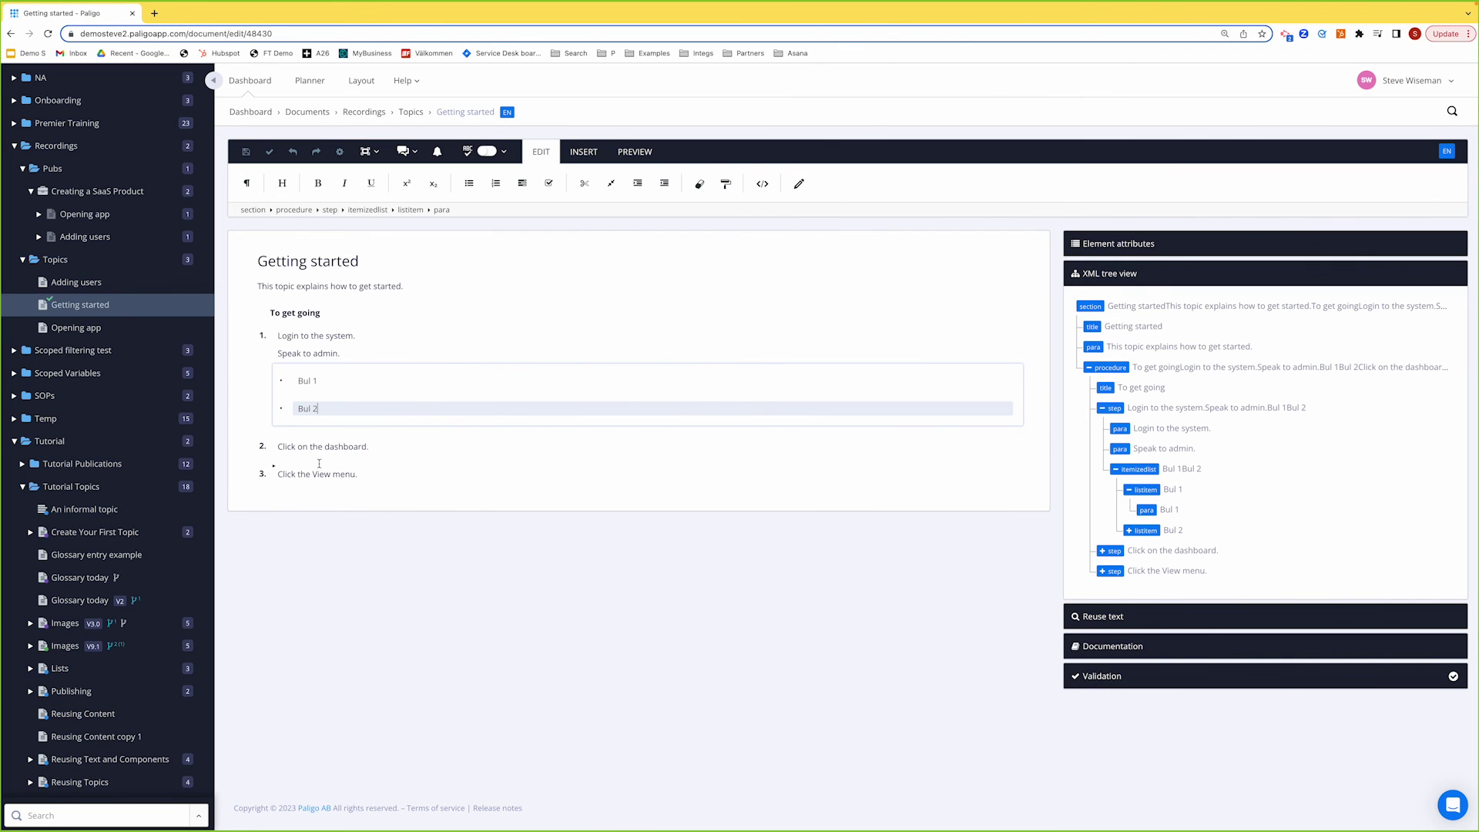
Step: Preview the Getting started topic as a PDF and return to the topic editor
left_click(647, 153)
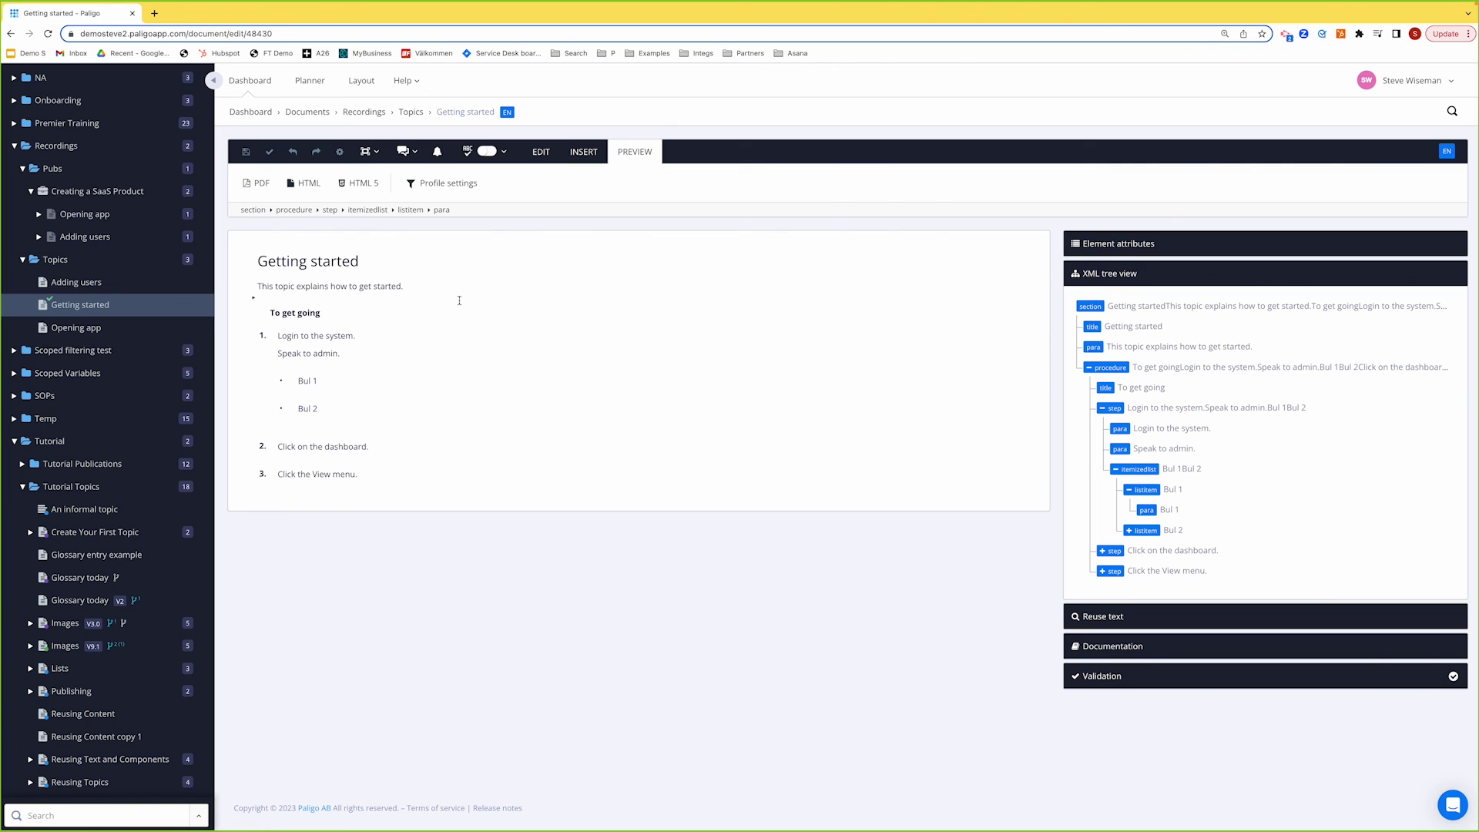
left_click(256, 183)
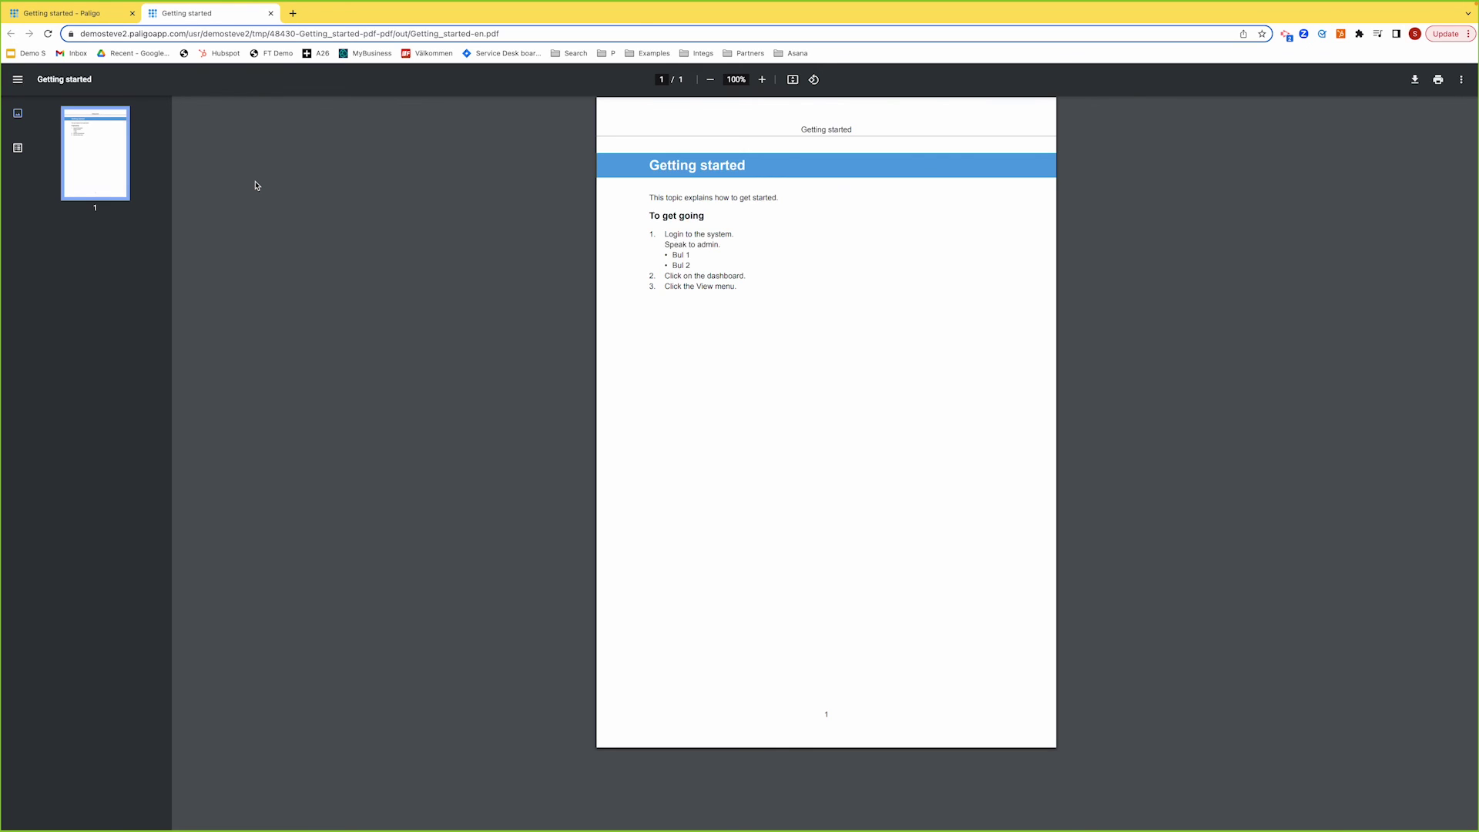
left_click(77, 13)
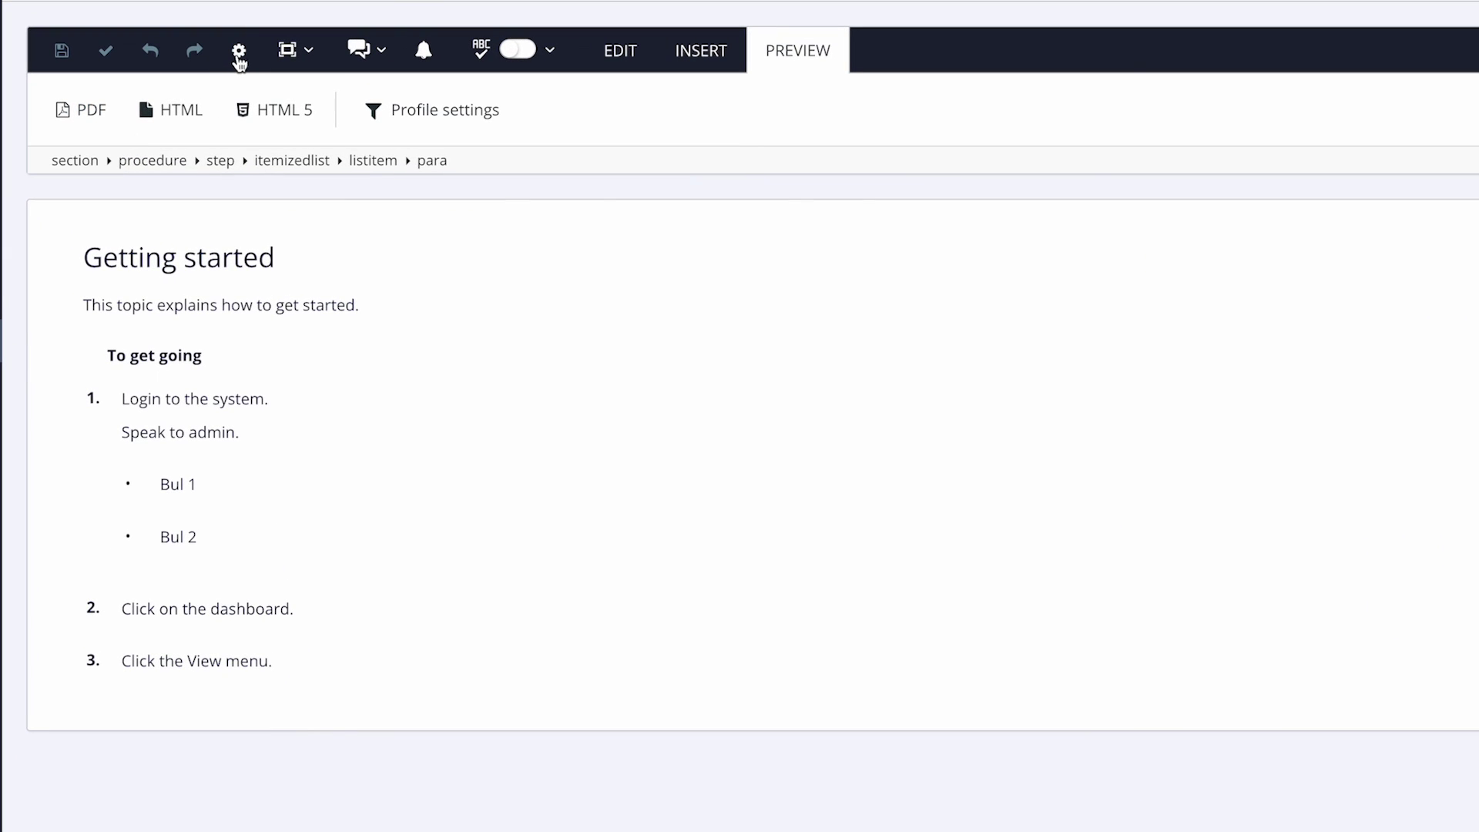
Step: Examine the preview template options in the editor settings, including the HTML5 templates, and leave without saving
left_click(240, 54)
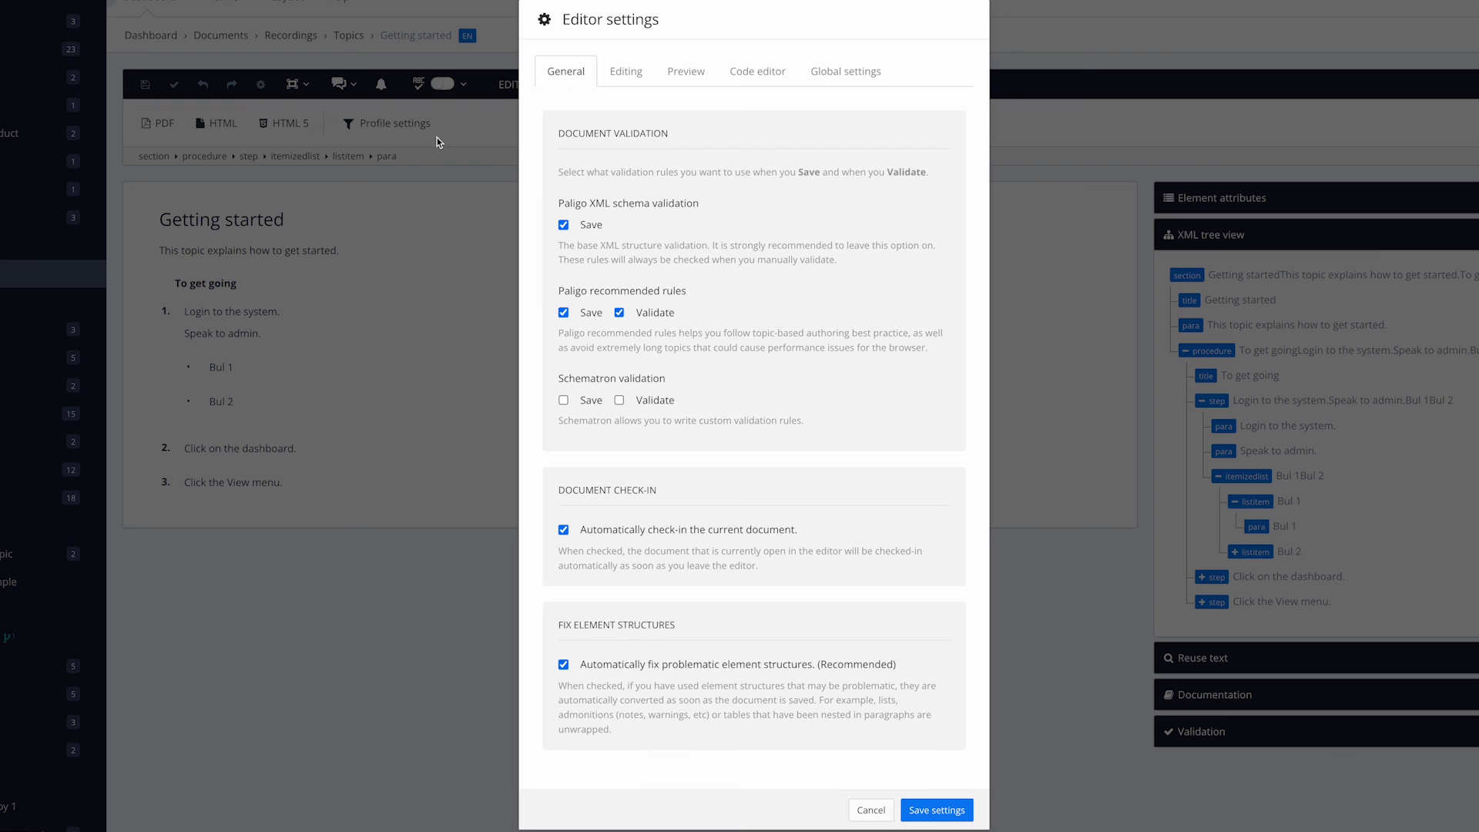
left_click(697, 69)
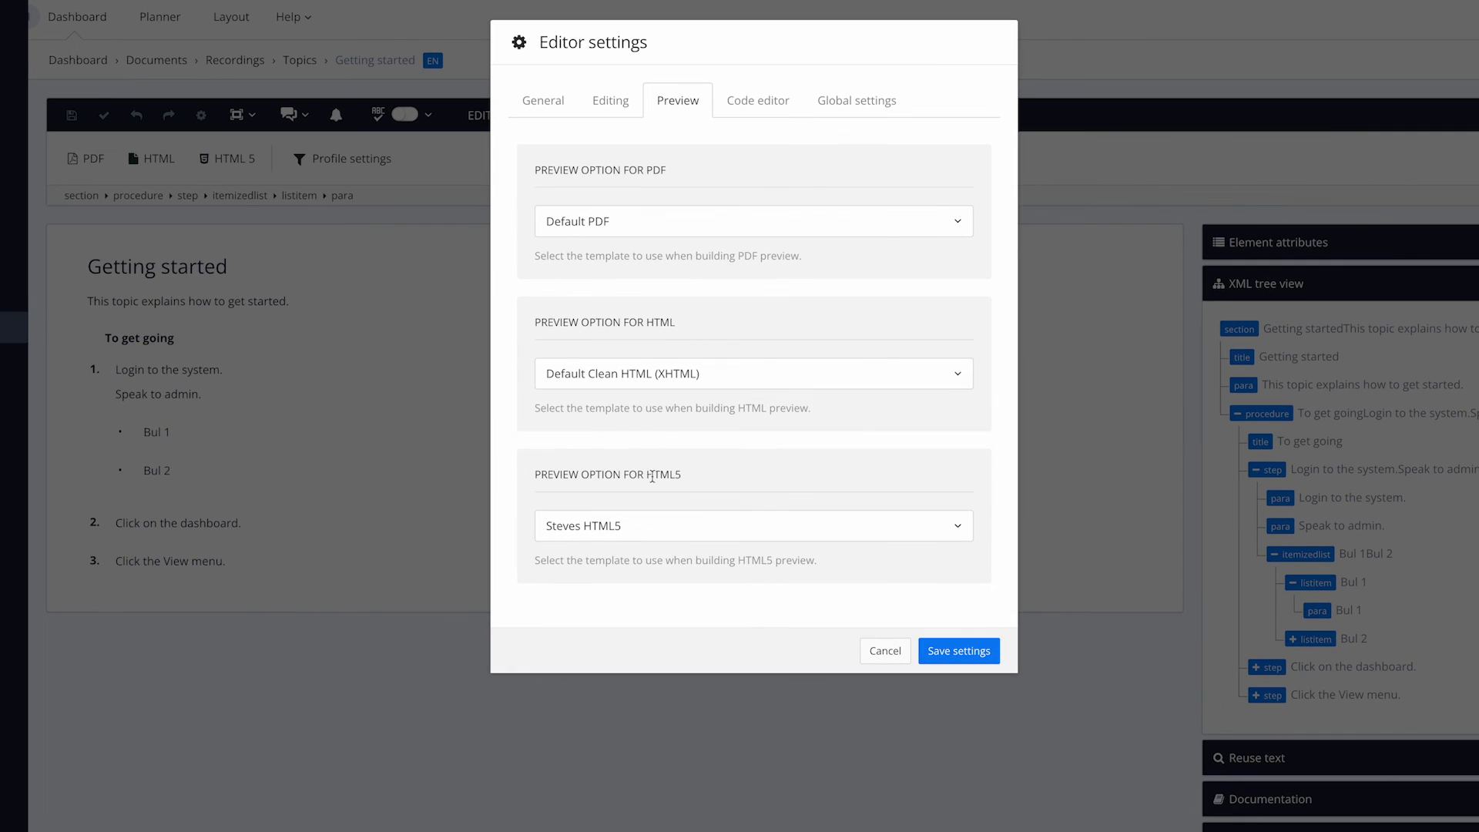
left_click(761, 531)
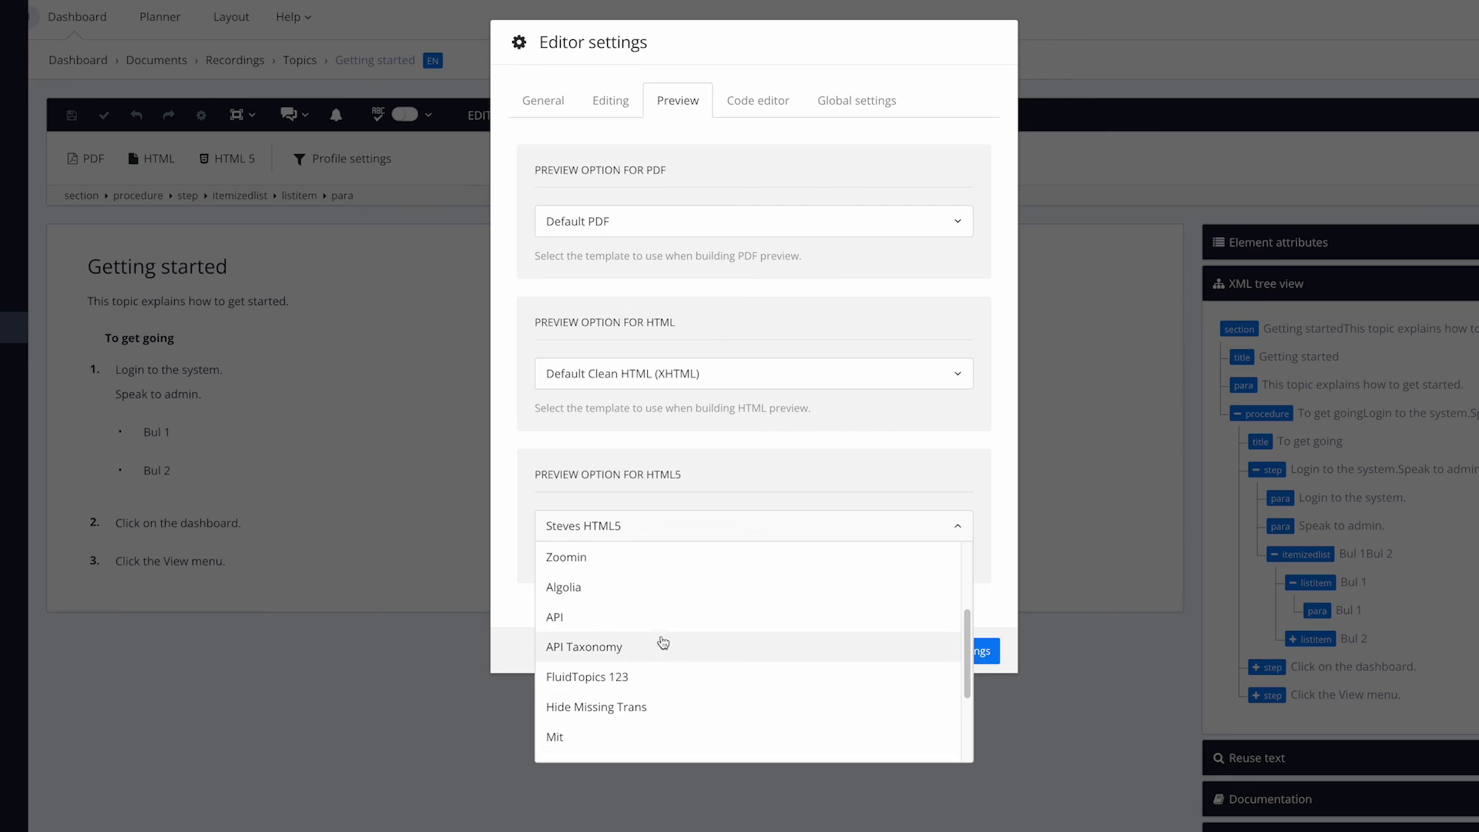
left_click(509, 532)
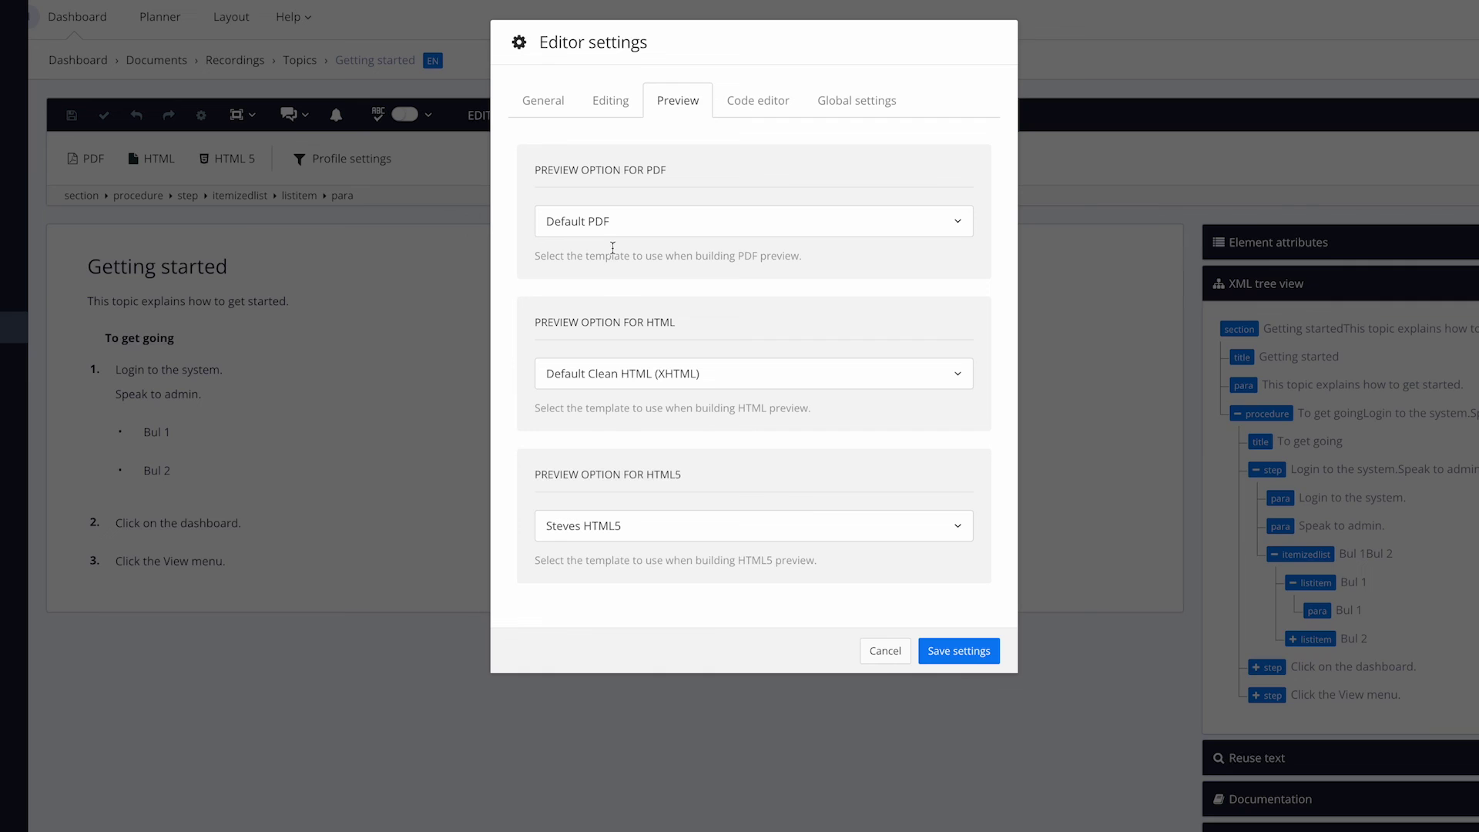
left_click(889, 654)
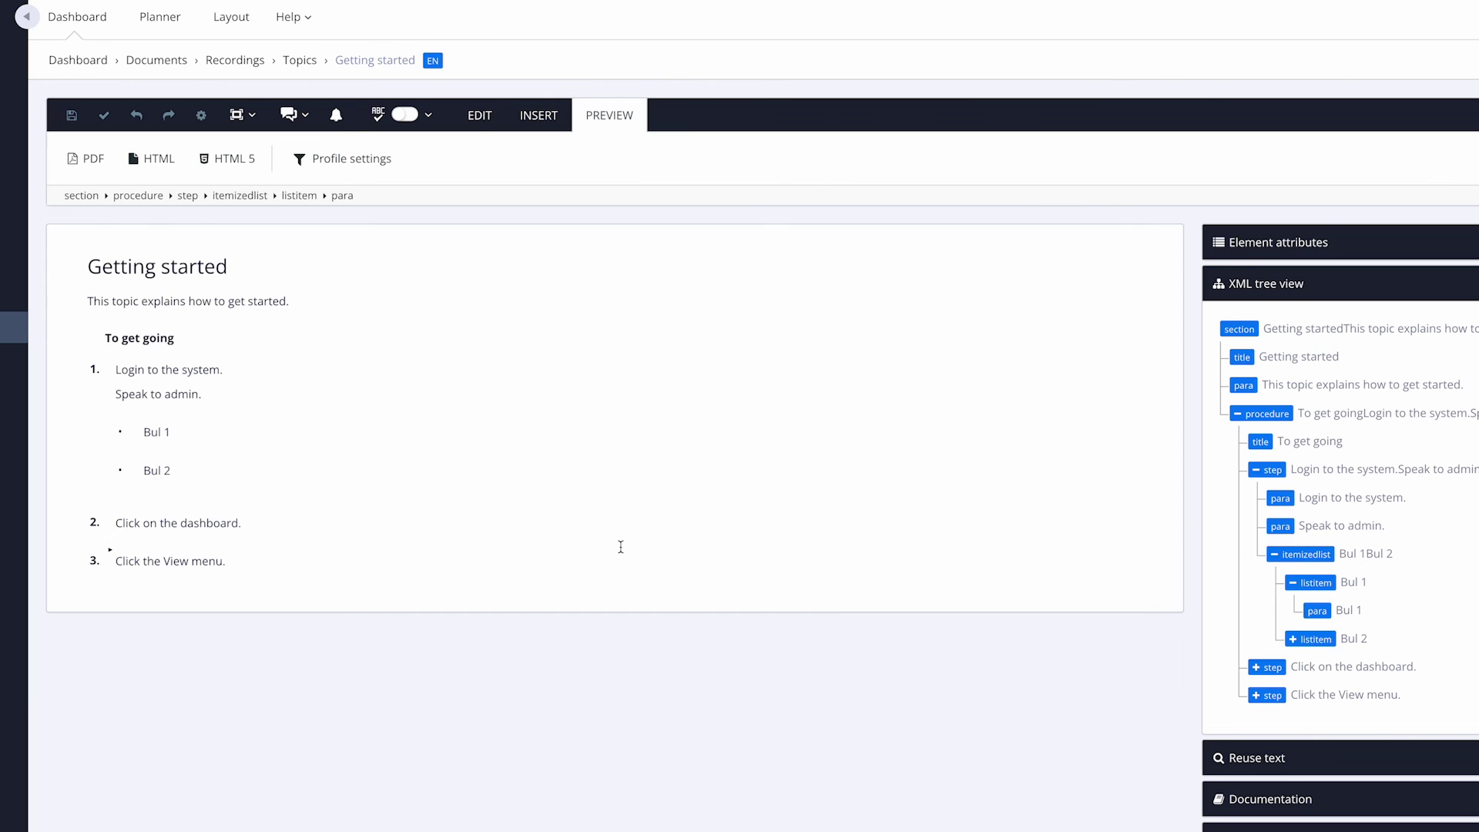
Step: Preview the Getting started topic as HTML5
left_click(229, 158)
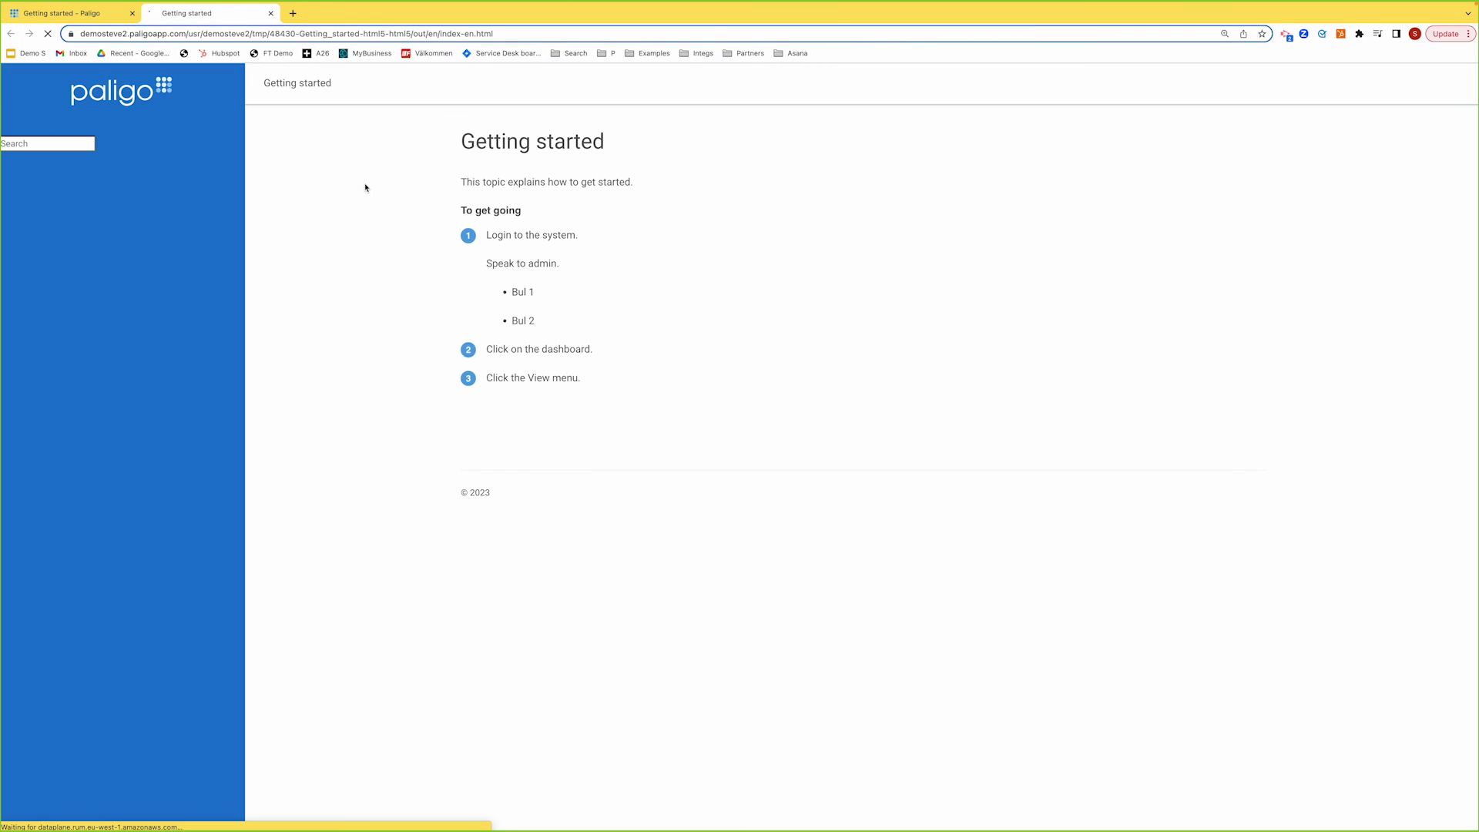